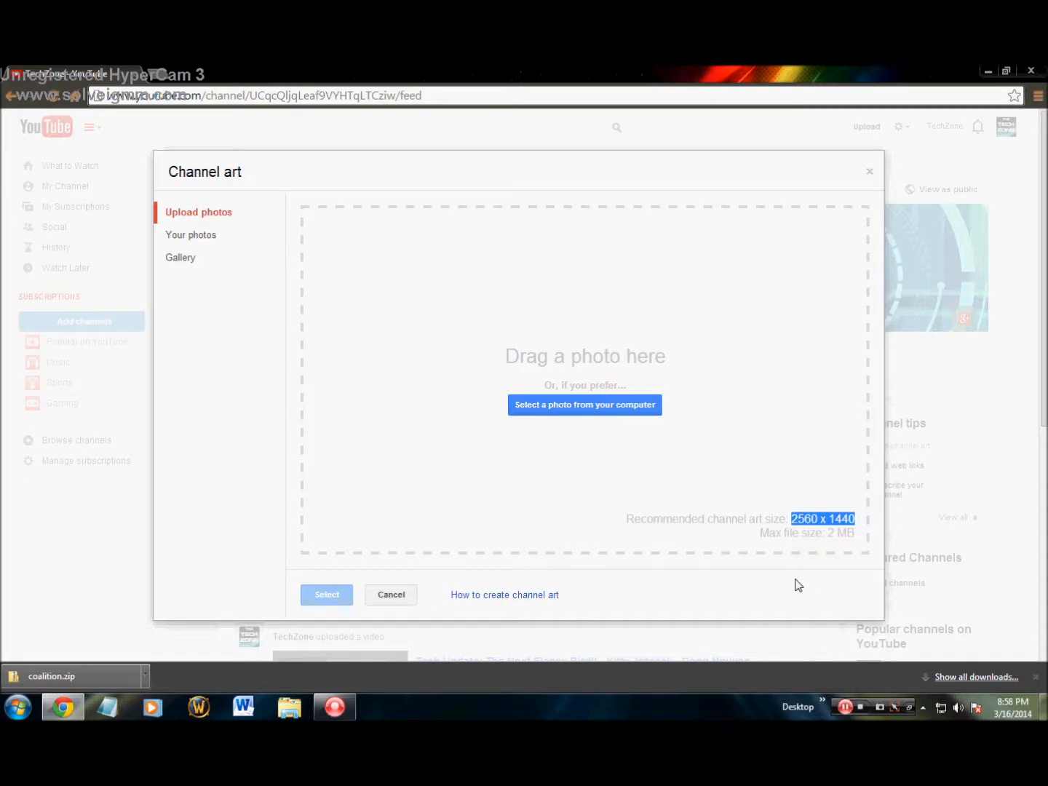
pyautogui.click(333, 708)
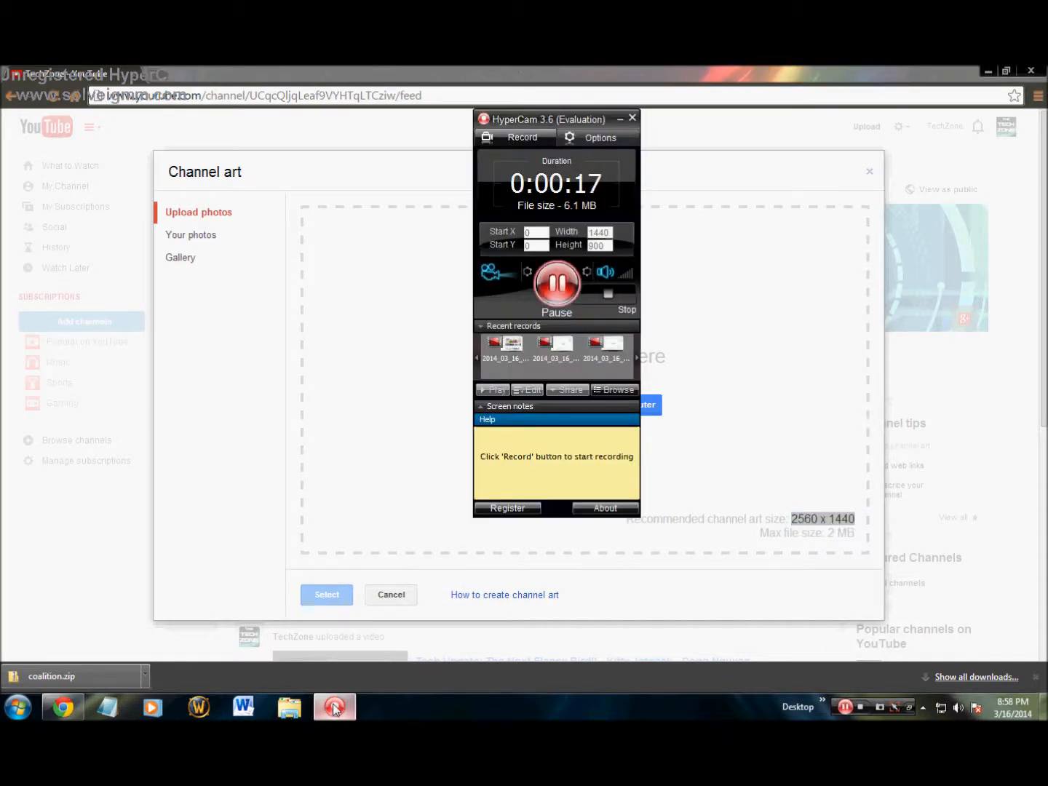
pyautogui.click(619, 118)
pyautogui.click(82, 713)
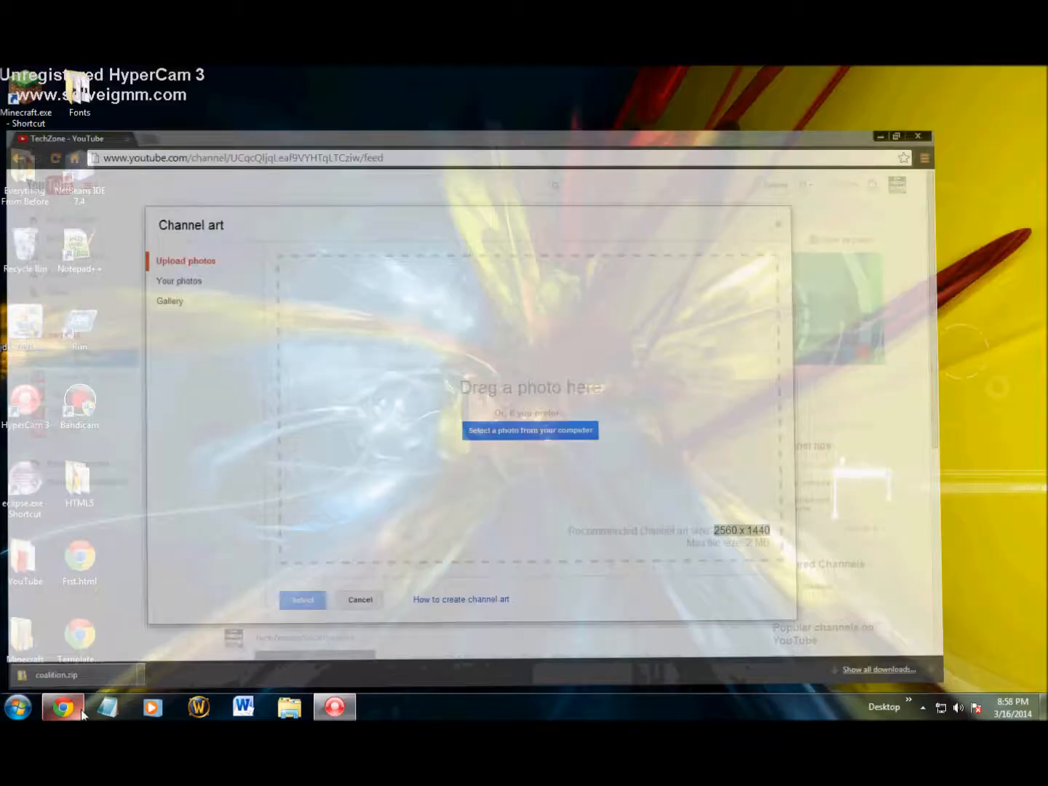
pyautogui.click(232, 711)
pyautogui.rightClick(233, 710)
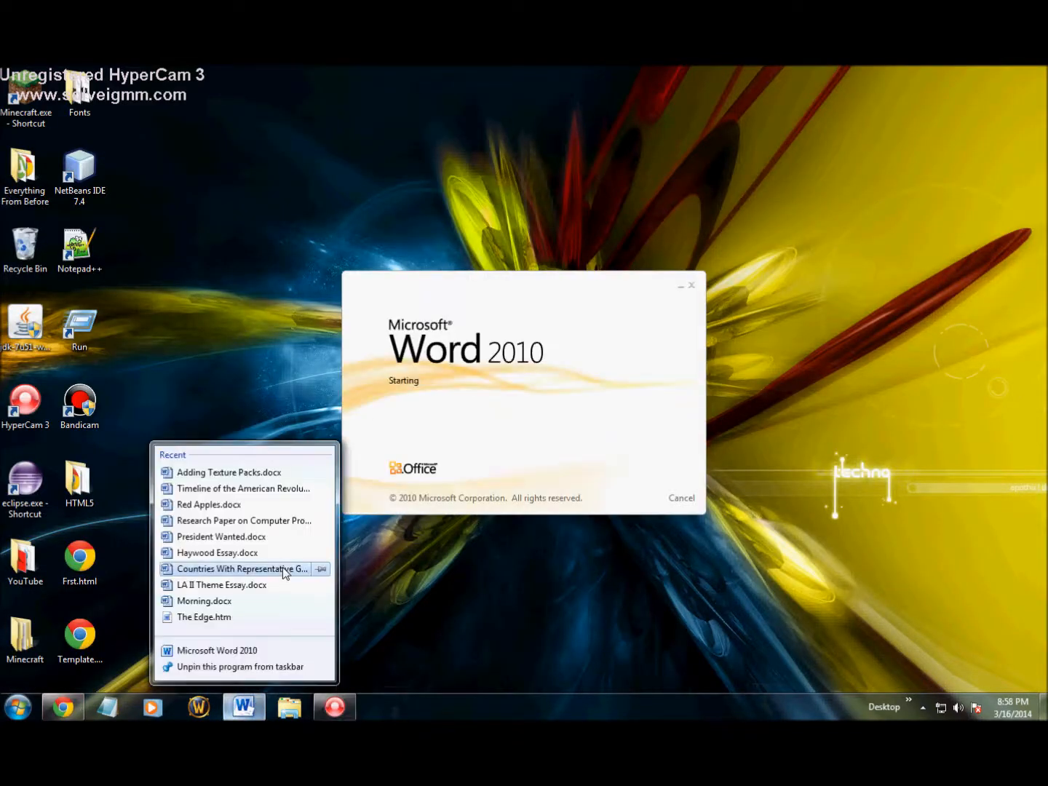
pyautogui.click(692, 292)
pyautogui.click(691, 286)
# Launch Paint with a blank canvas.
pyautogui.press('super')
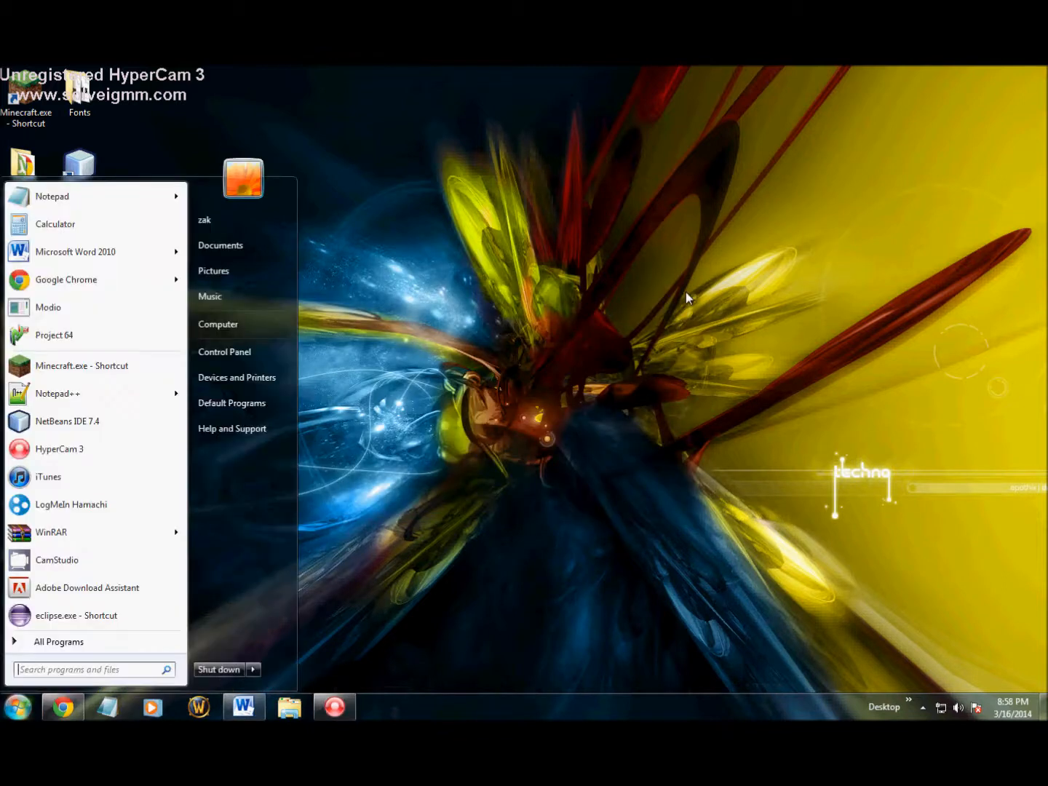
pyautogui.write('paint')
pyautogui.press('Return')
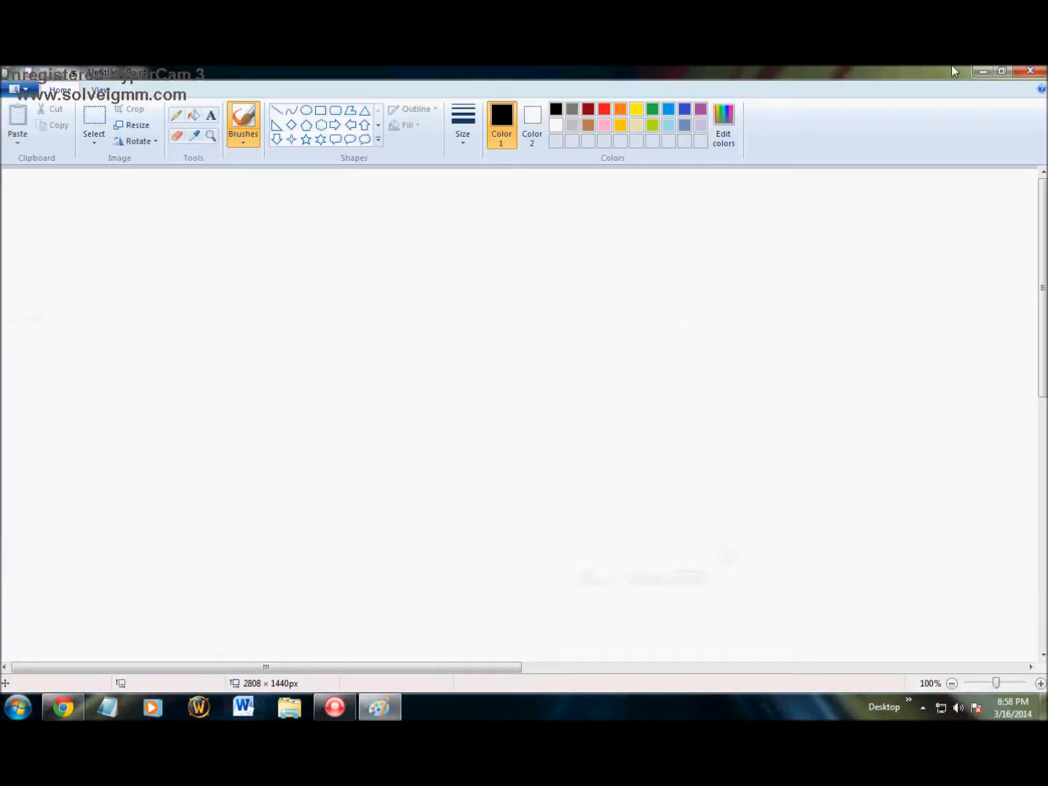
# Resize the blank canvas to 2440 × 1560 pixels without maintaining the aspect ratio.
pyautogui.click(24, 90)
pyautogui.click(24, 95)
pyautogui.click(131, 125)
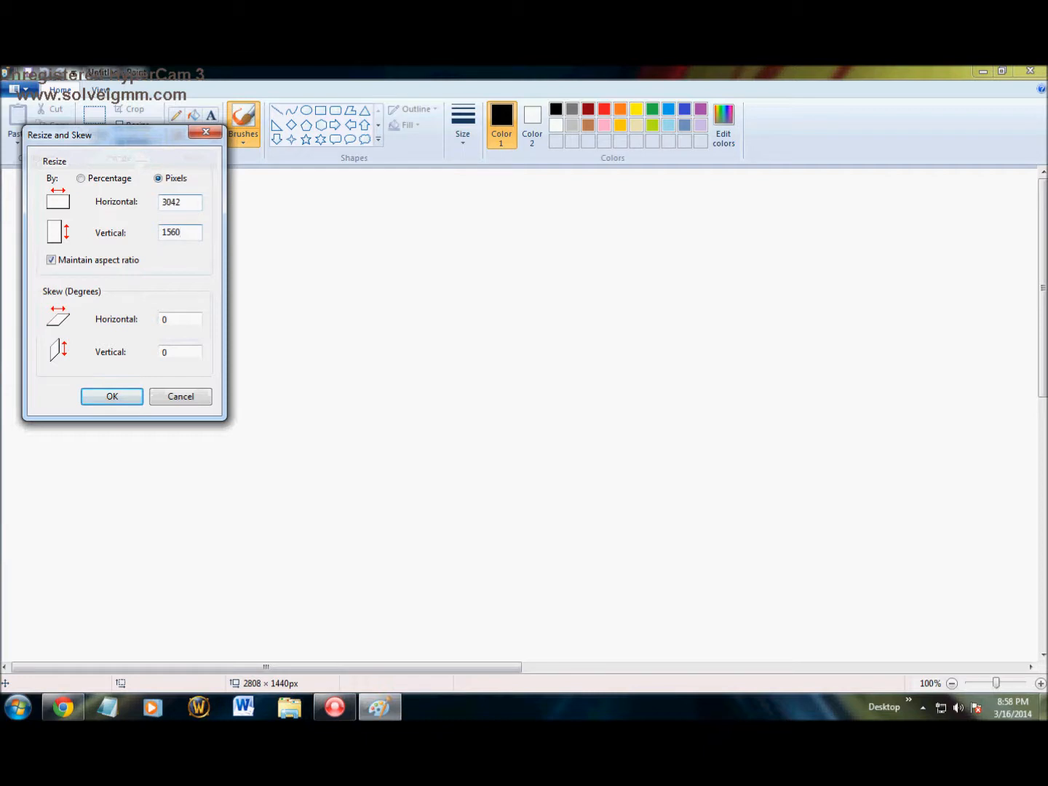
pyautogui.click(51, 260)
pyautogui.moveTo(201, 202); pyautogui.dragTo(176, 201)
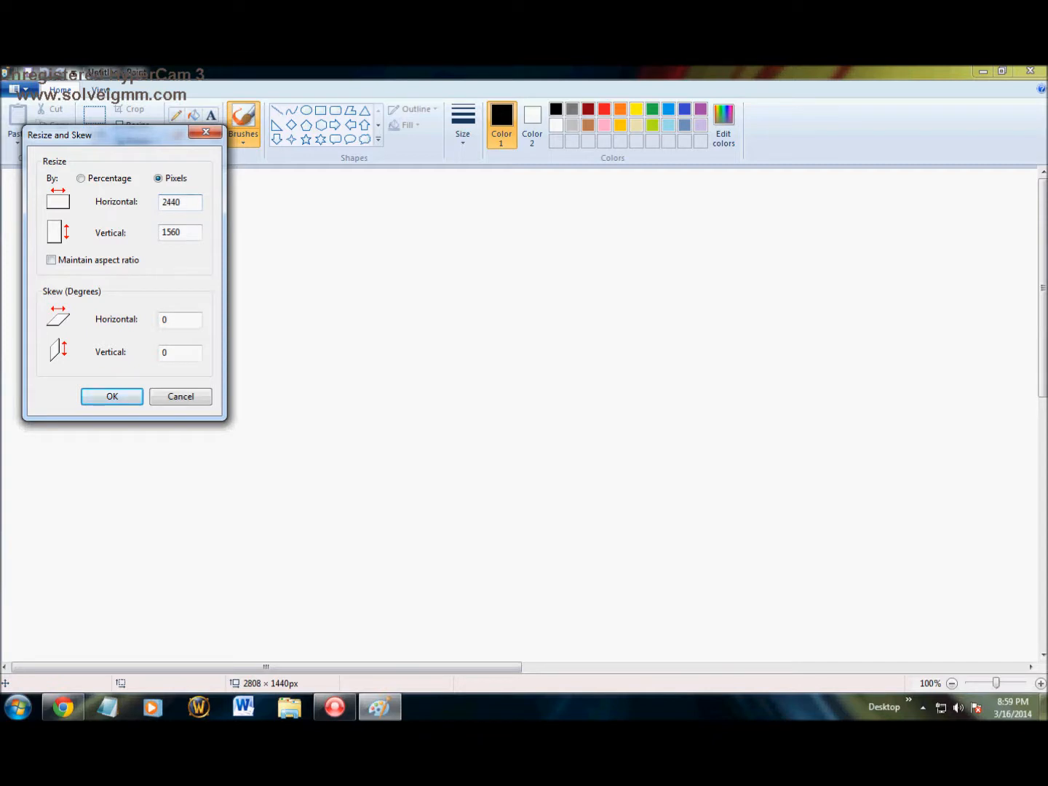
pyautogui.click(131, 396)
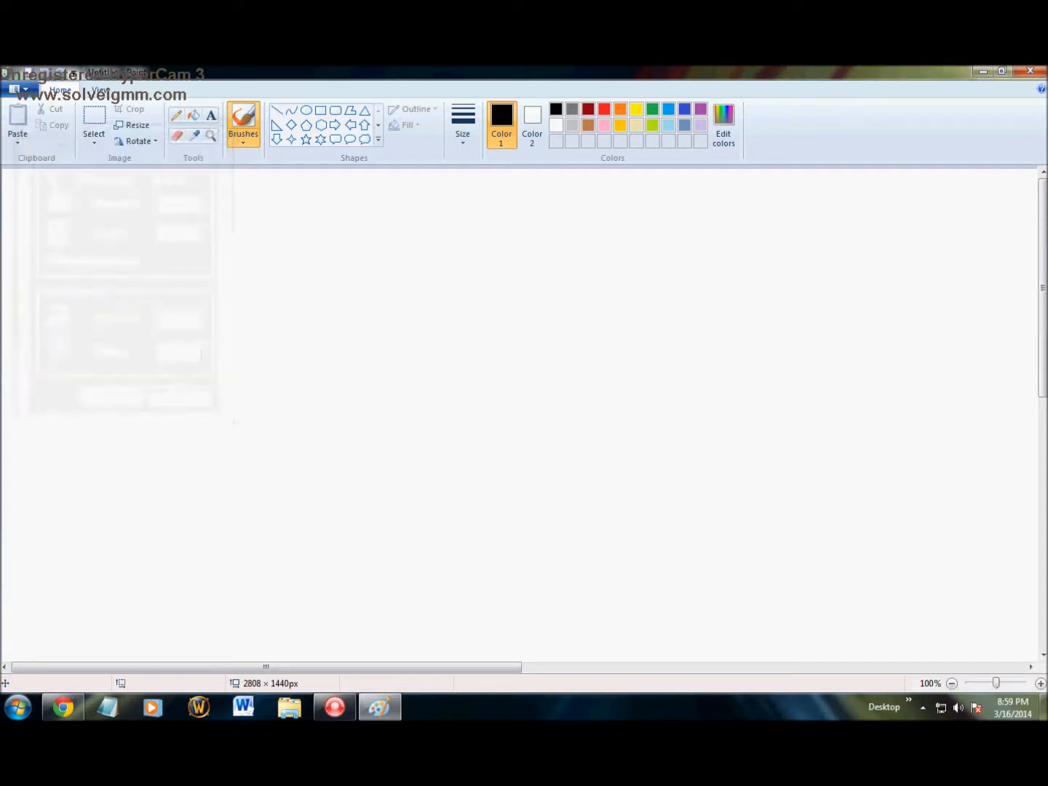
pyautogui.doubleClick(953, 684)
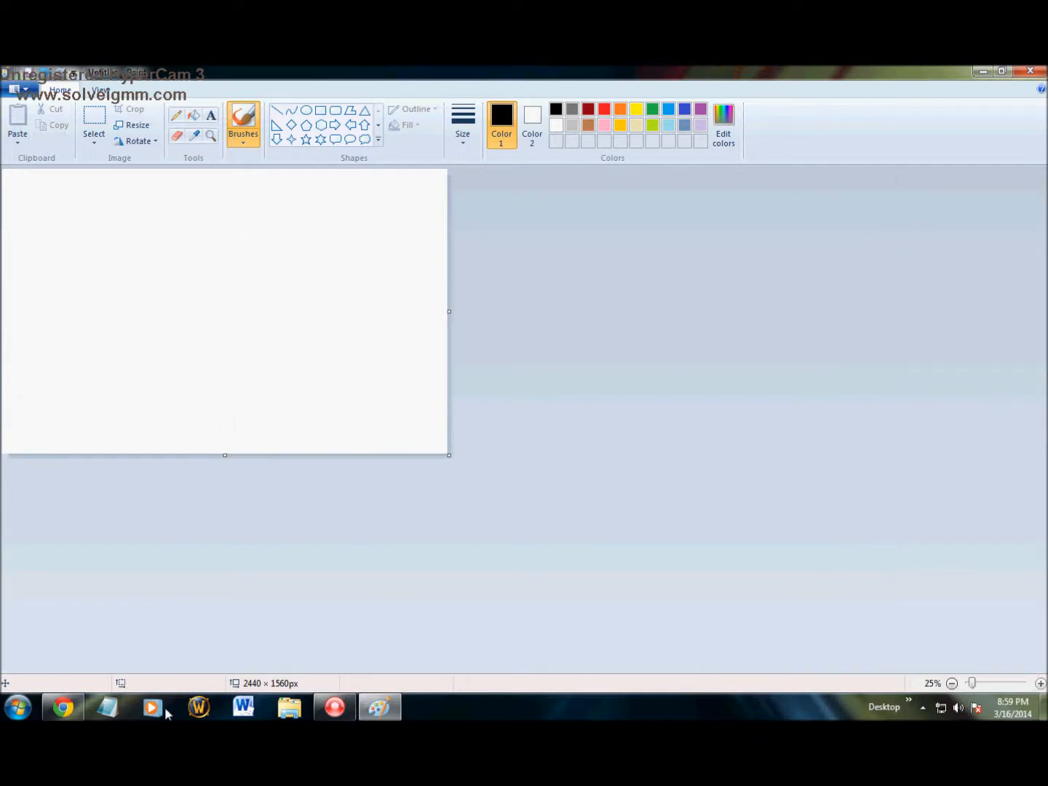
# Switch to Chrome and run a Google image search for "cool tech backgrounds" in a new tab.
pyautogui.moveTo(64, 706)
pyautogui.click(193, 606)
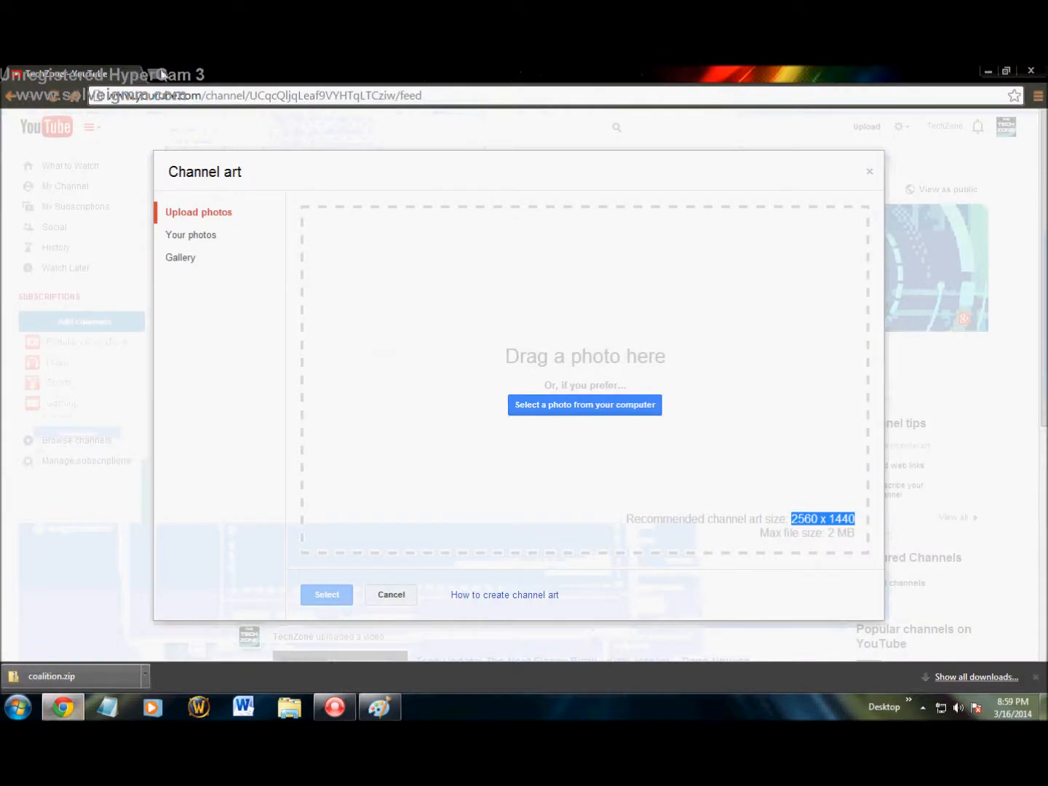
pyautogui.click(167, 76)
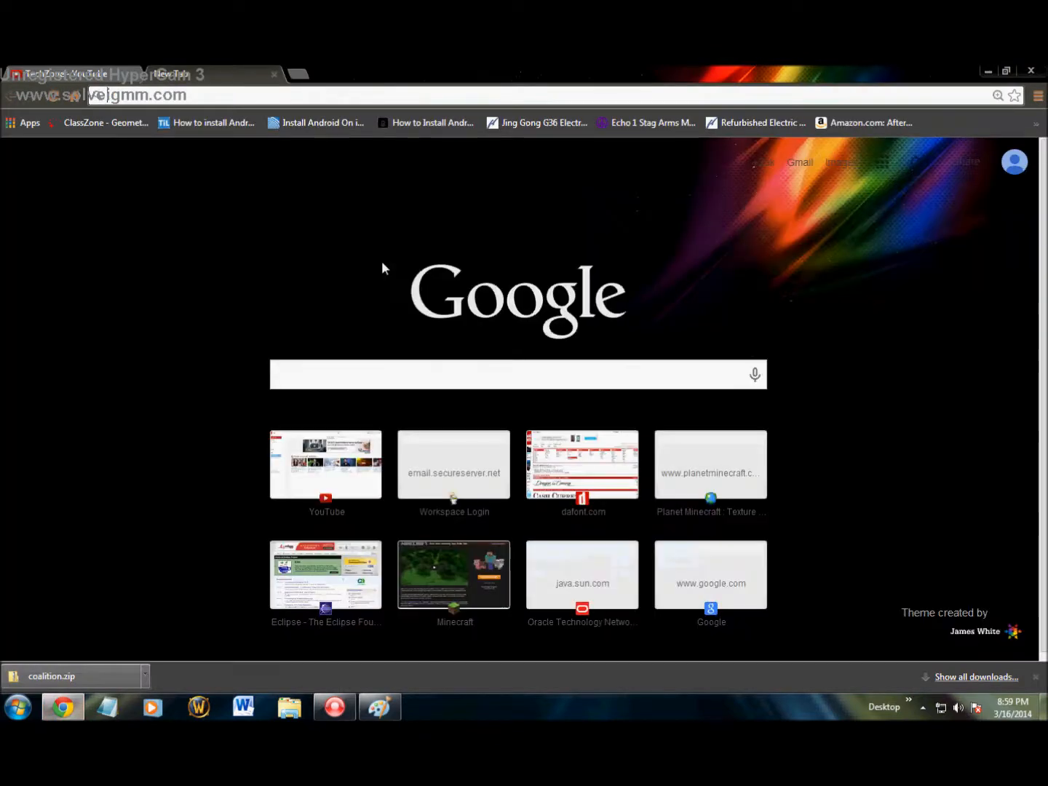
pyautogui.write('TECH')
pyautogui.press('BackSpace')
pyautogui.press('BackSpace')
pyautogui.press('BackSpace')
pyautogui.press('BackSpace')
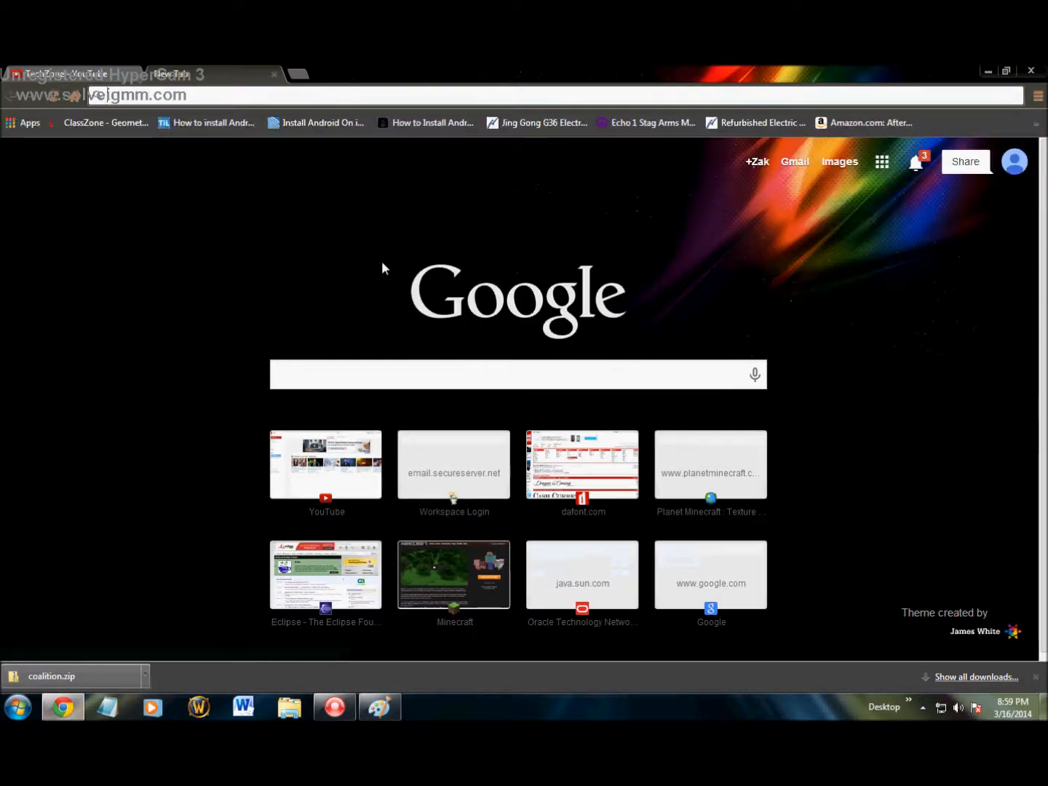
pyautogui.write('cool')
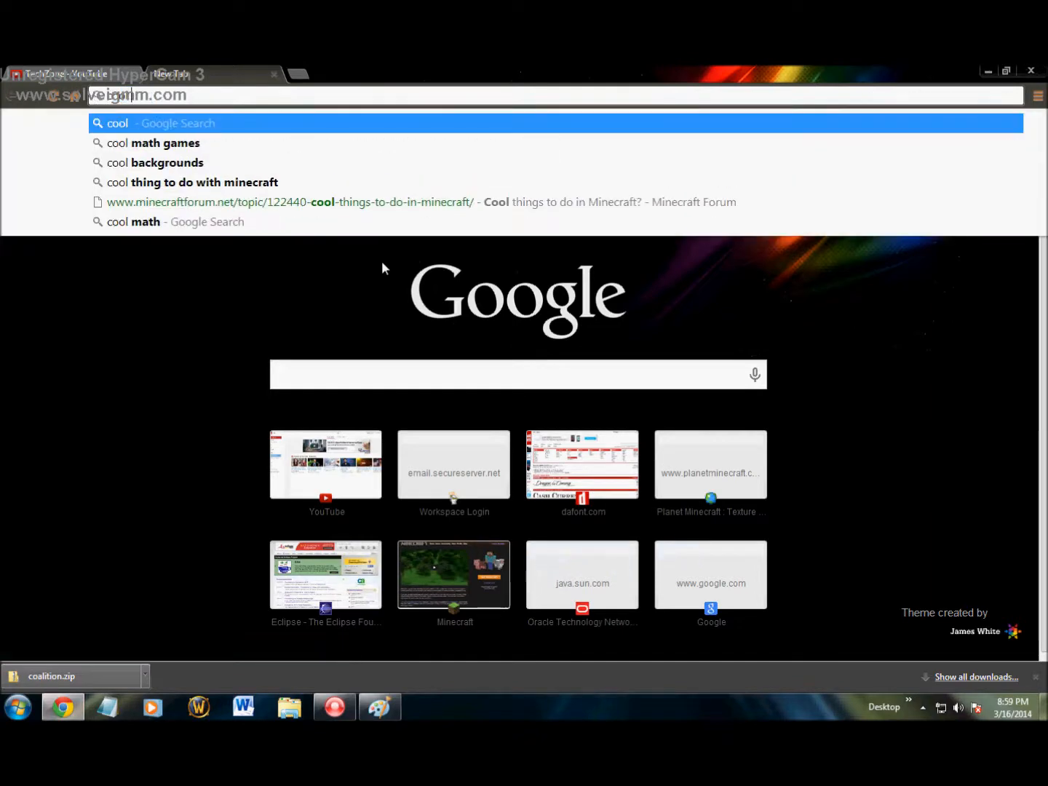
pyautogui.write(' tech ba')
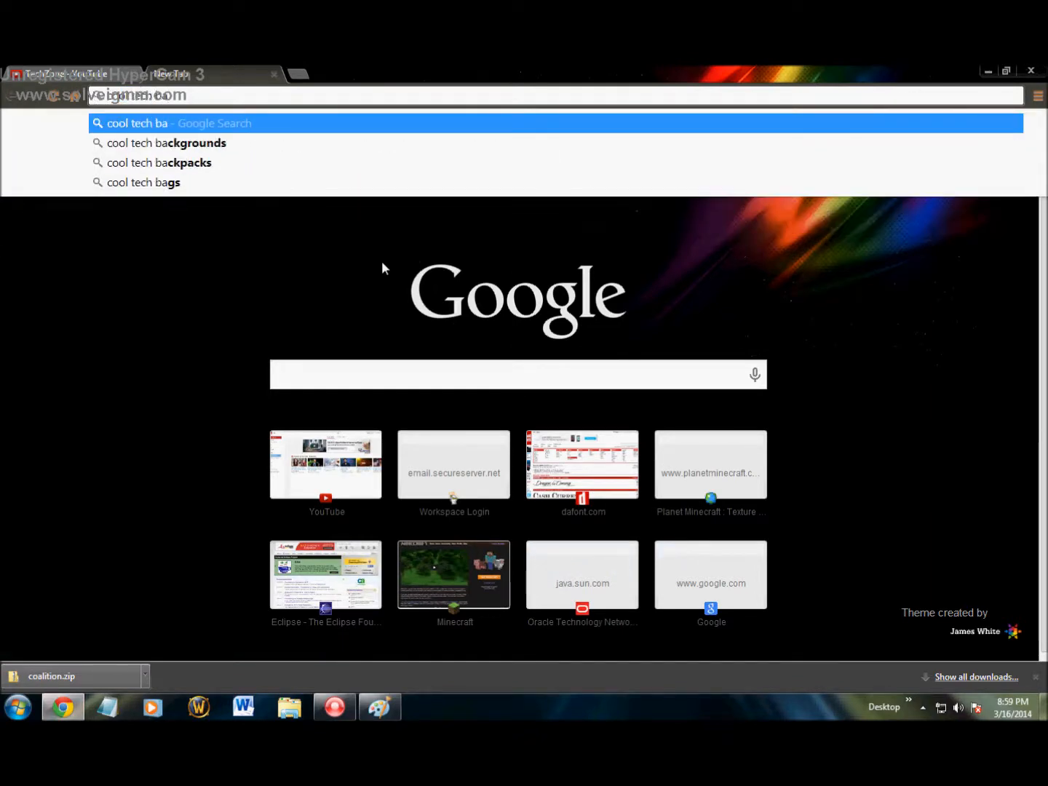
pyautogui.press('Down')
pyautogui.press('Return')
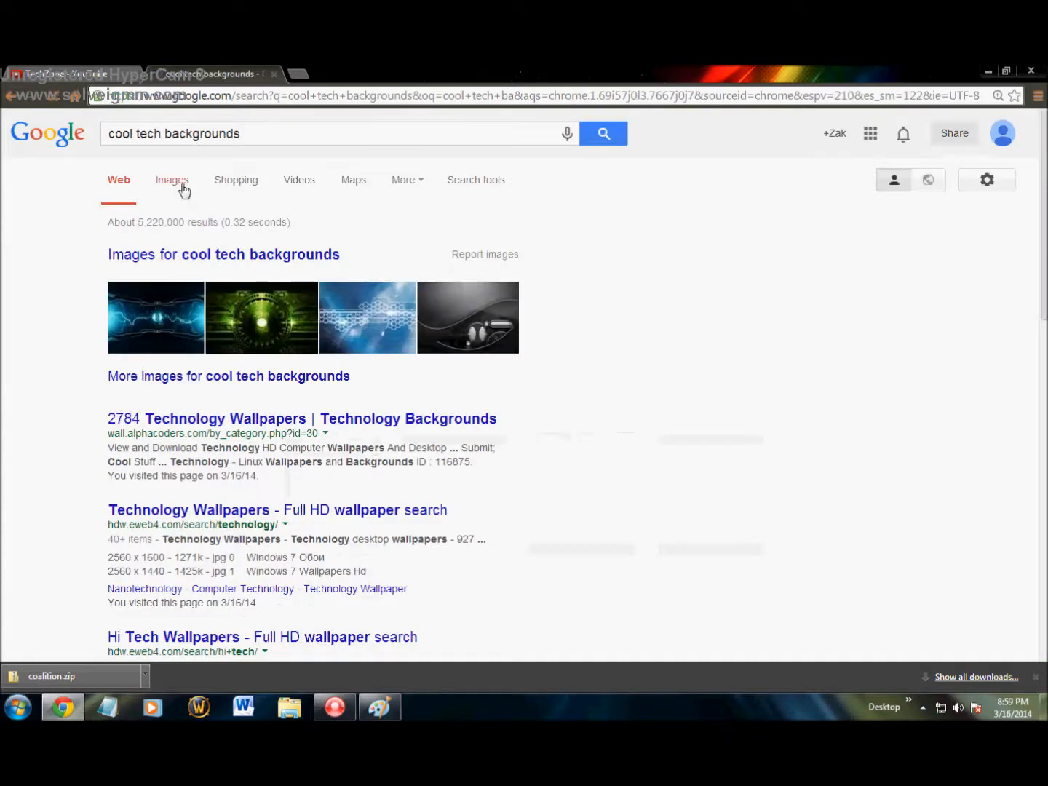
pyautogui.click(184, 191)
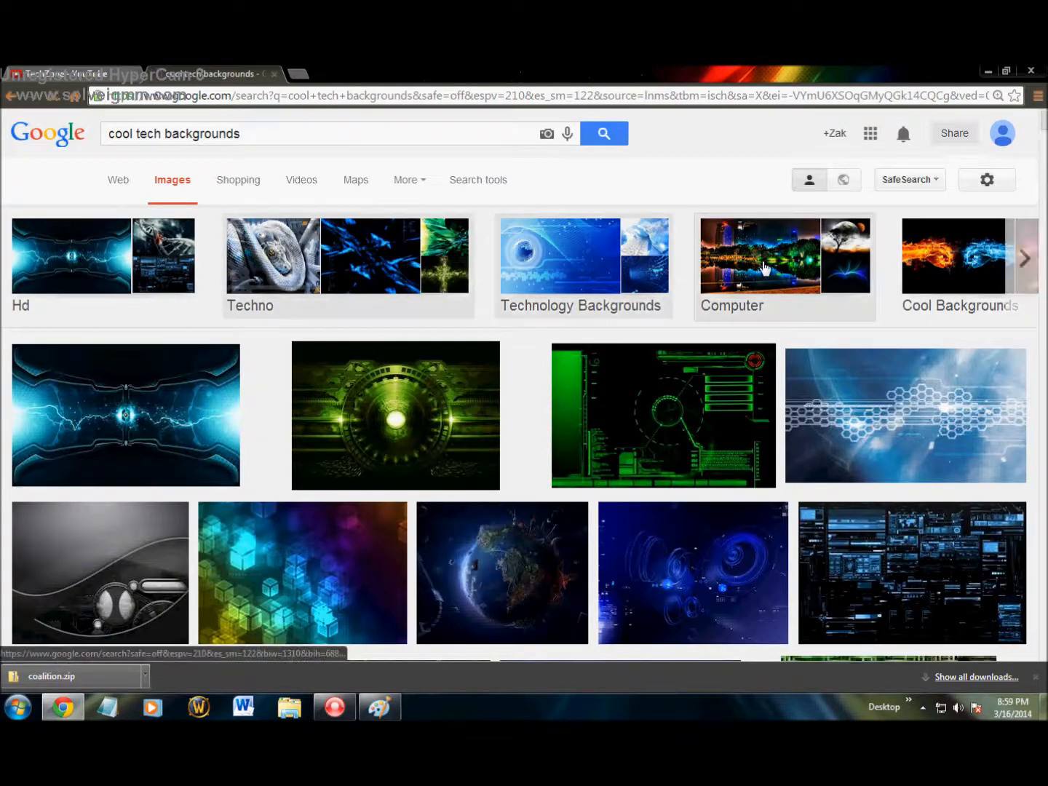
# Find the blue hexagon wallpaper with lightning in the image results, open it full size and copy the image.
pyautogui.scroll(-3, 633, 292)
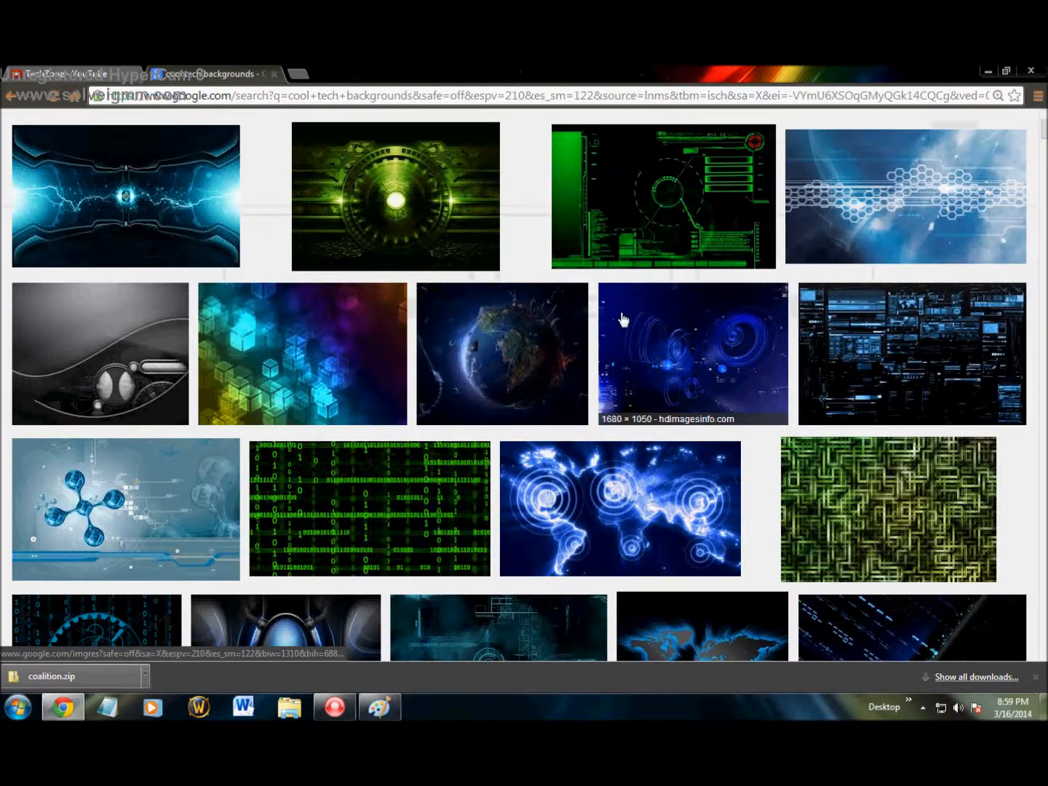
pyautogui.scroll(-7, 623, 321)
pyautogui.scroll(1, 325, 384)
pyautogui.scroll(-1, 325, 383)
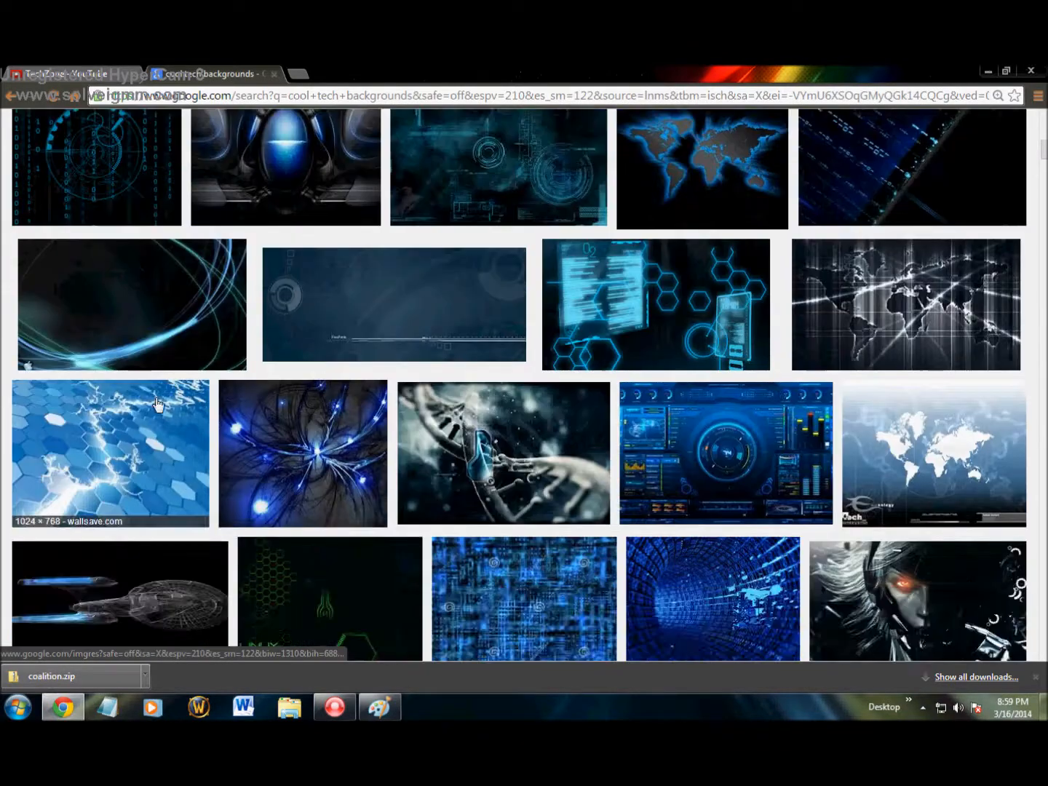
pyautogui.click(159, 405)
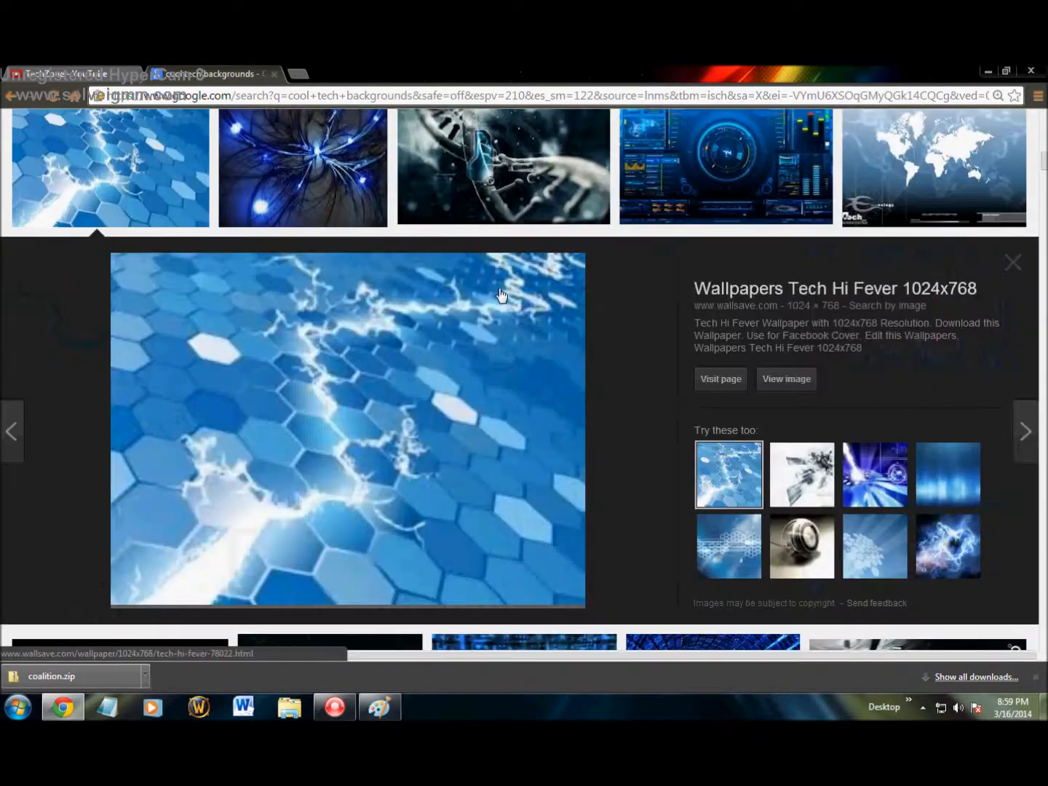
pyautogui.click(786, 374)
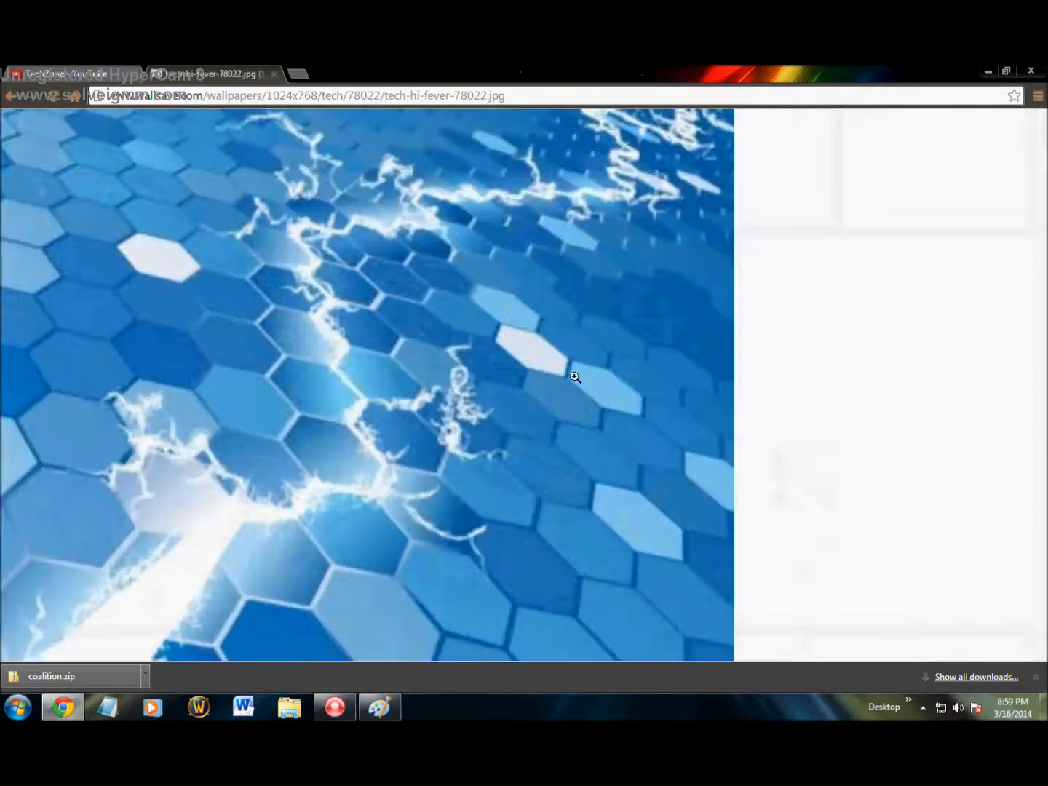
pyautogui.rightClick(575, 378)
pyautogui.click(617, 421)
# Switch to Paint, try the copied hexagon wallpaper on the canvas and delete it.
pyautogui.click(378, 707)
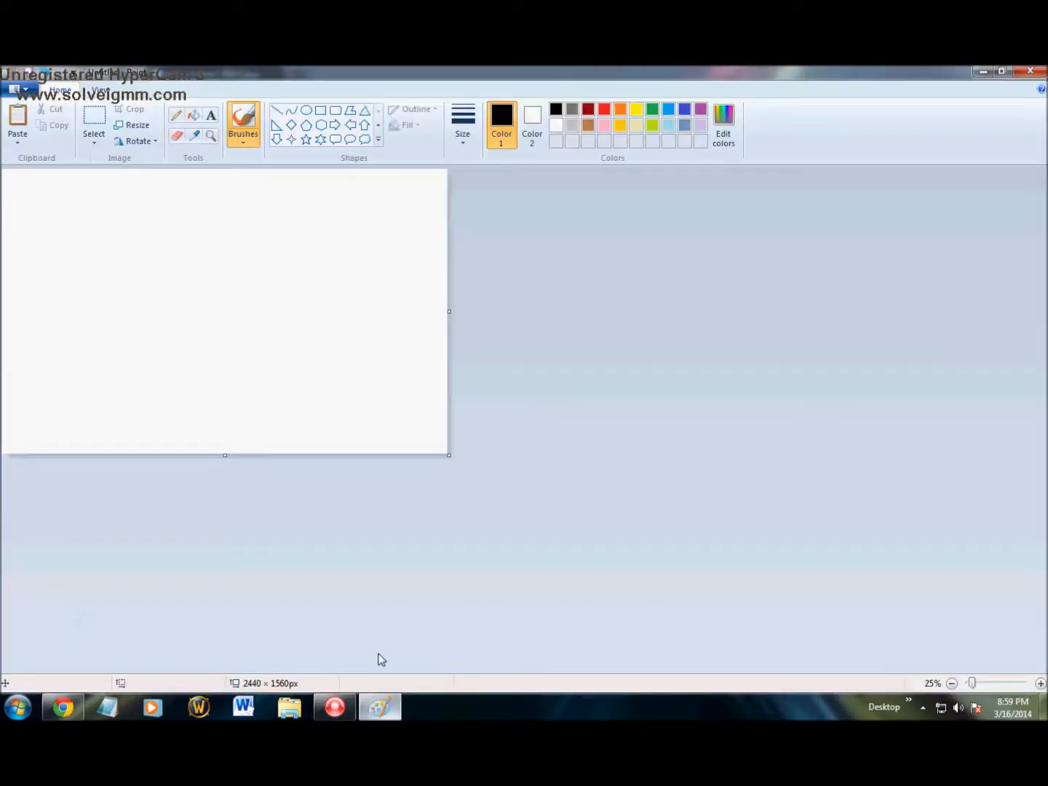
pyautogui.hotkey('ctrl', 'v')
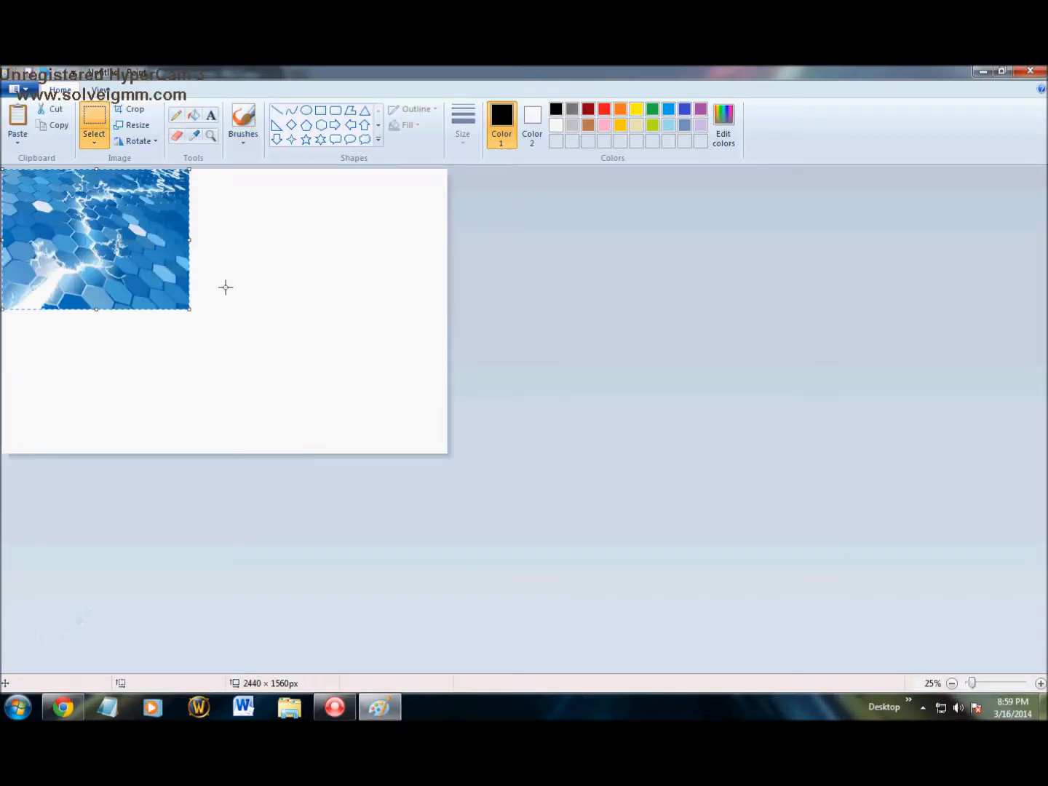
pyautogui.press('Delete')
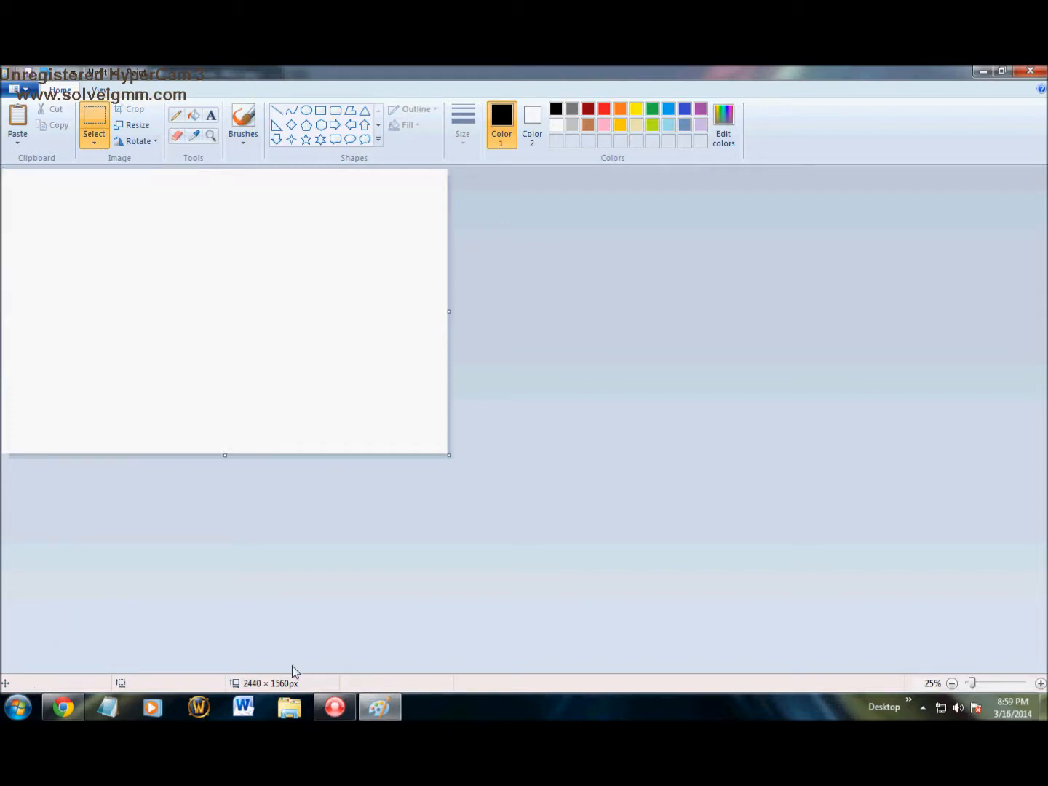
# Return to the Chrome image results, preview the blue technology dashboard wallpaper and close the preview.
pyautogui.click(73, 708)
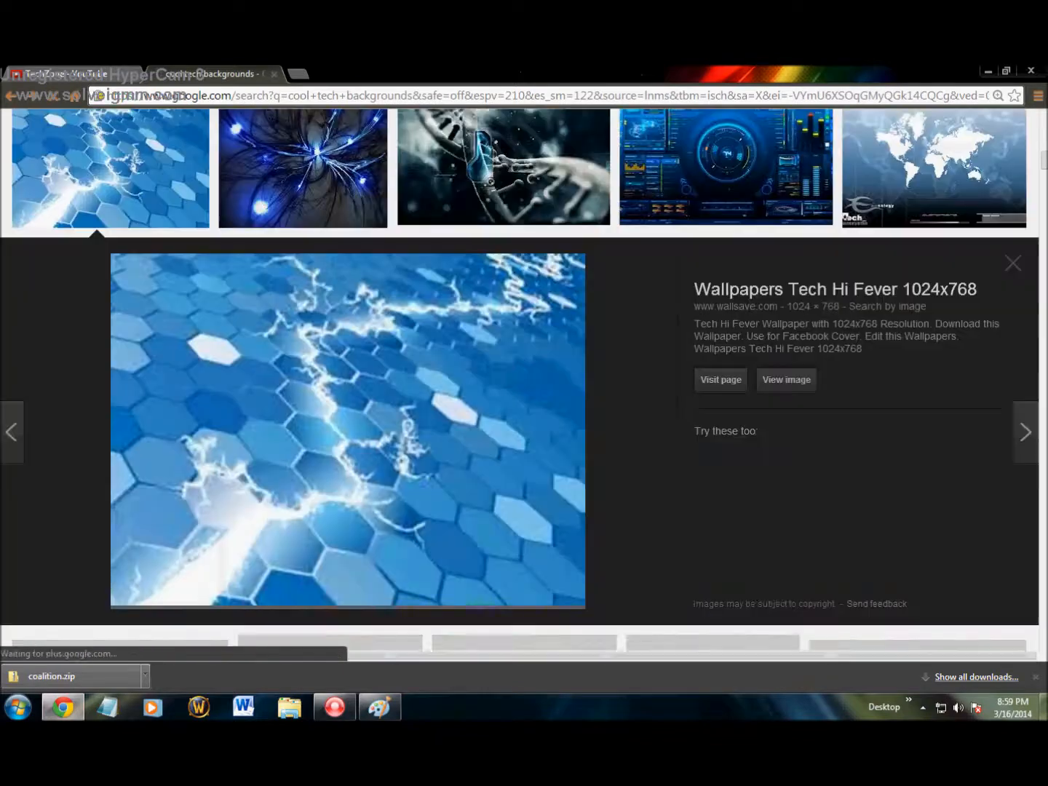
pyautogui.click(710, 200)
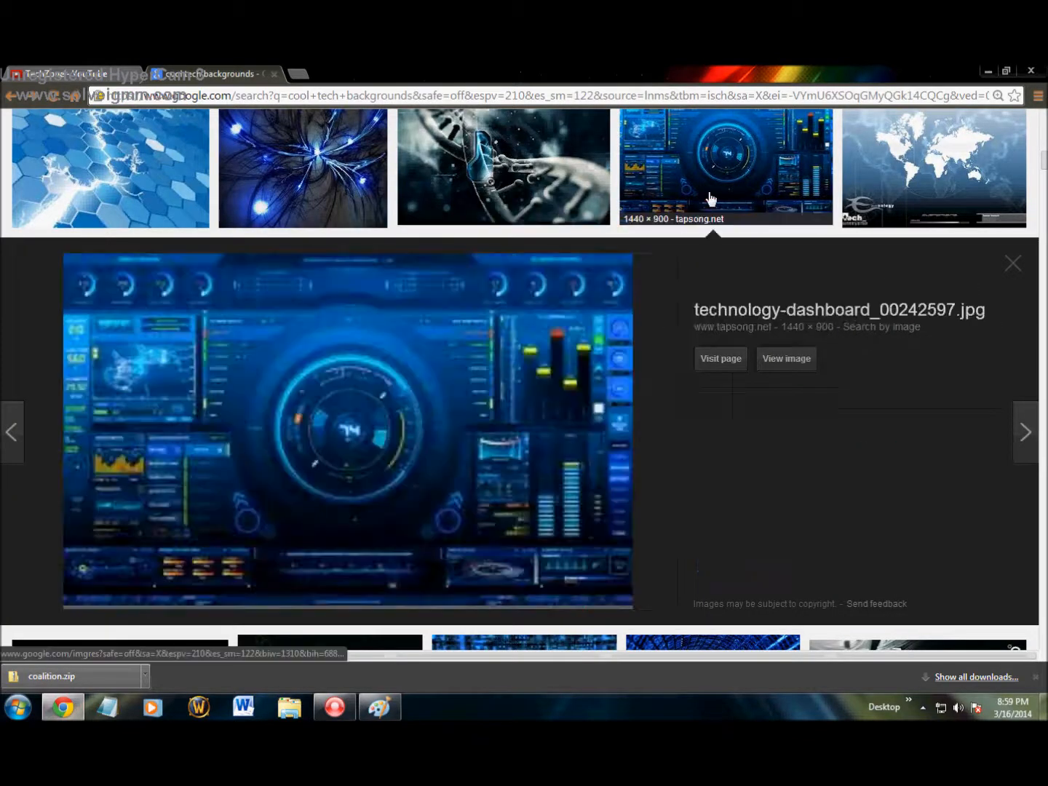
pyautogui.rightClick(399, 449)
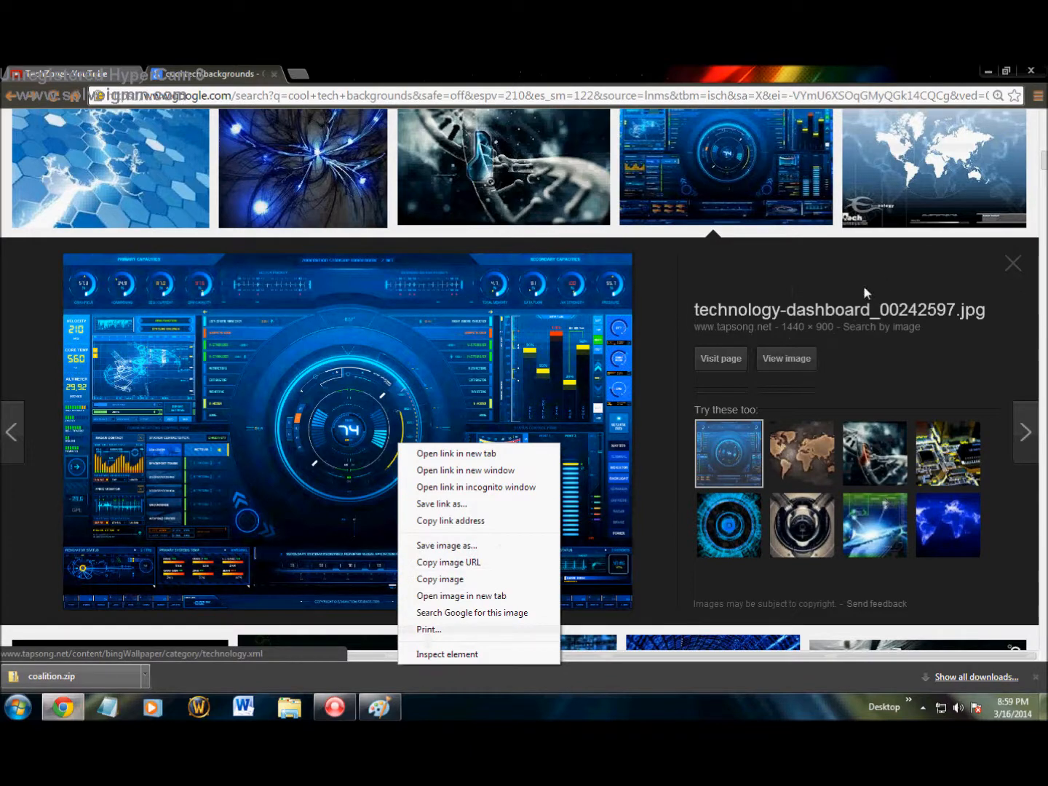
pyautogui.click(1016, 272)
pyautogui.click(1013, 265)
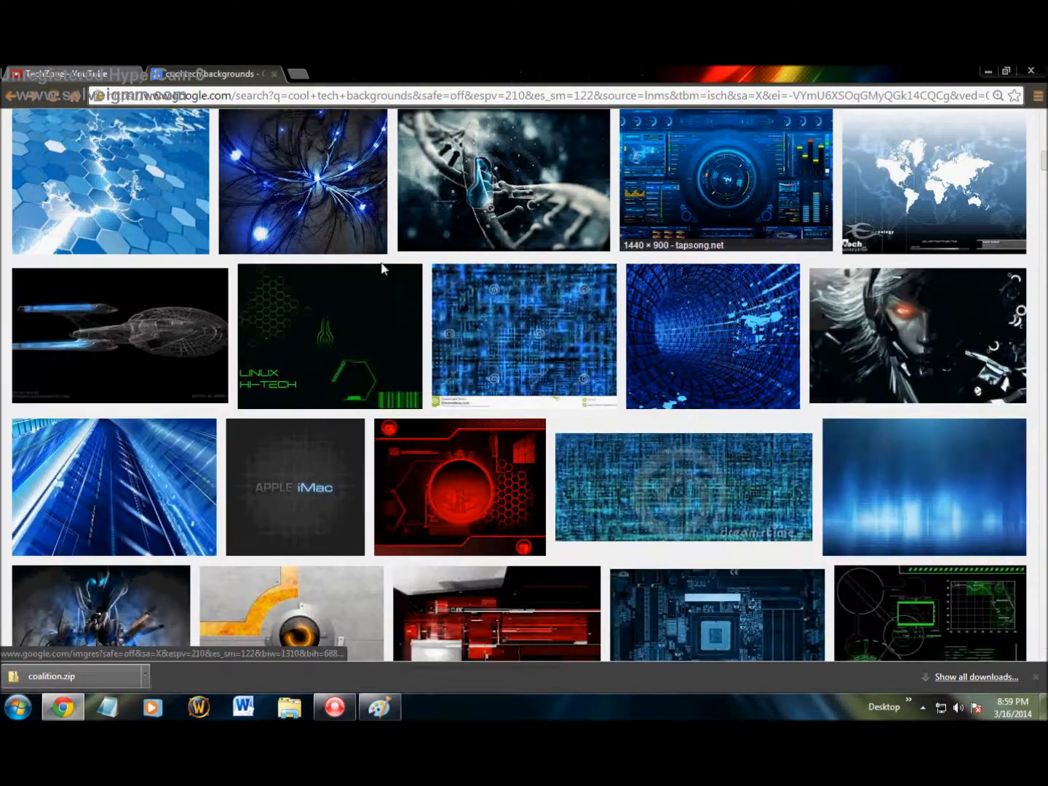
# Open the source page of the 2560 × 1600 dark blue wallpaper with horizontal lightning and copy its image.
pyautogui.scroll(8, 401, 271)
pyautogui.scroll(5, 425, 272)
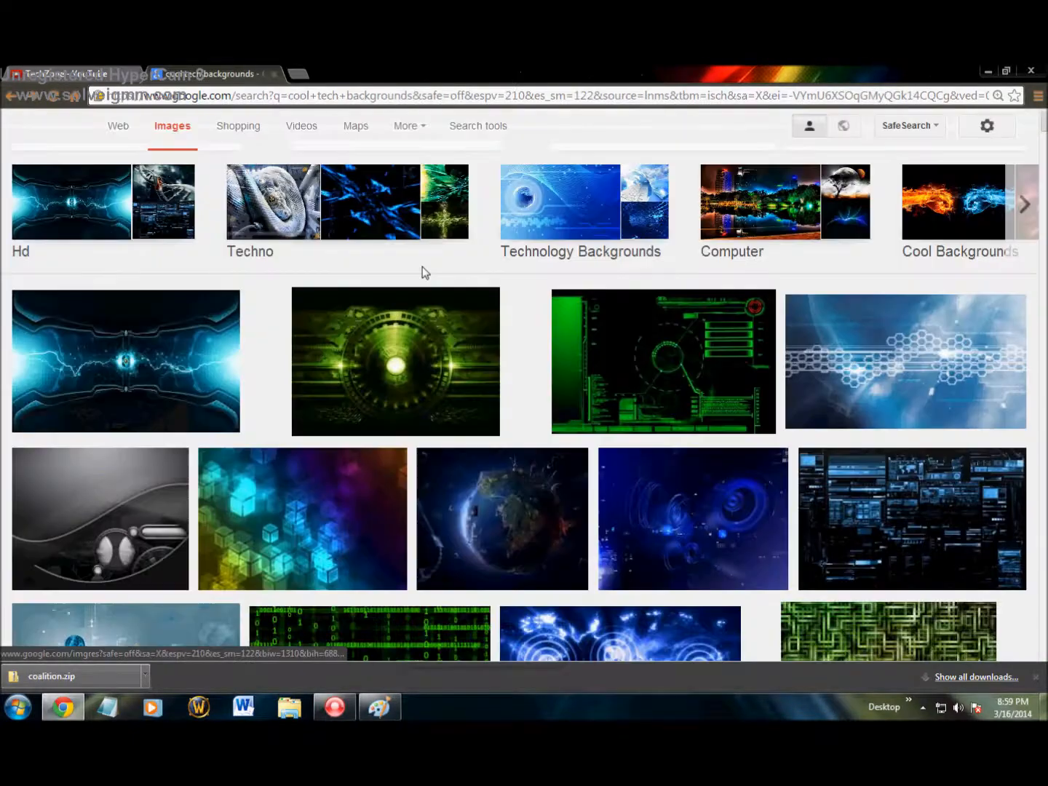
pyautogui.click(203, 422)
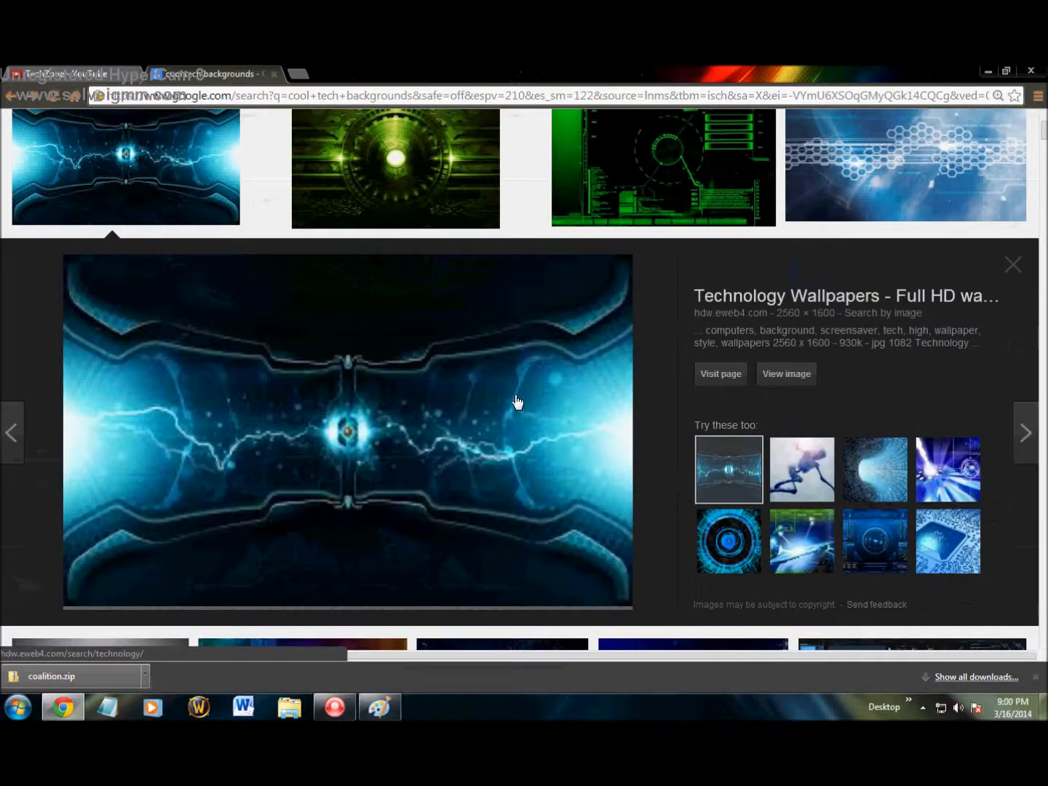
pyautogui.rightClick(515, 396)
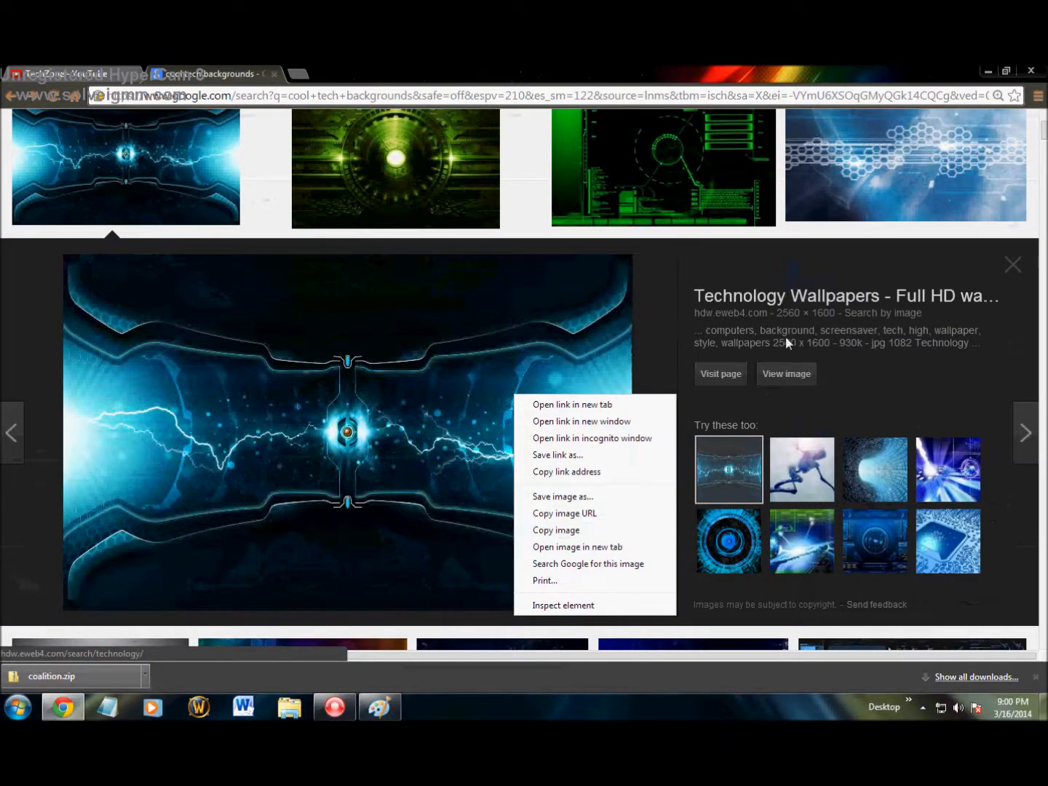
pyautogui.click(772, 375)
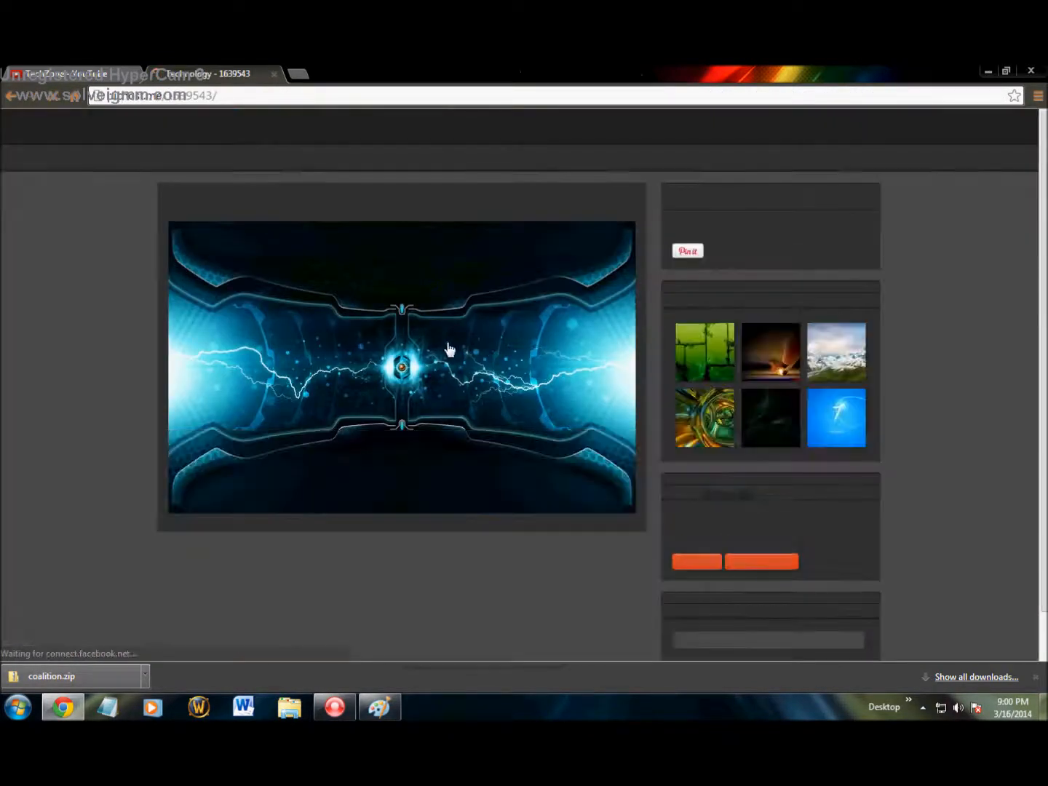
pyautogui.rightClick(447, 343)
pyautogui.click(487, 478)
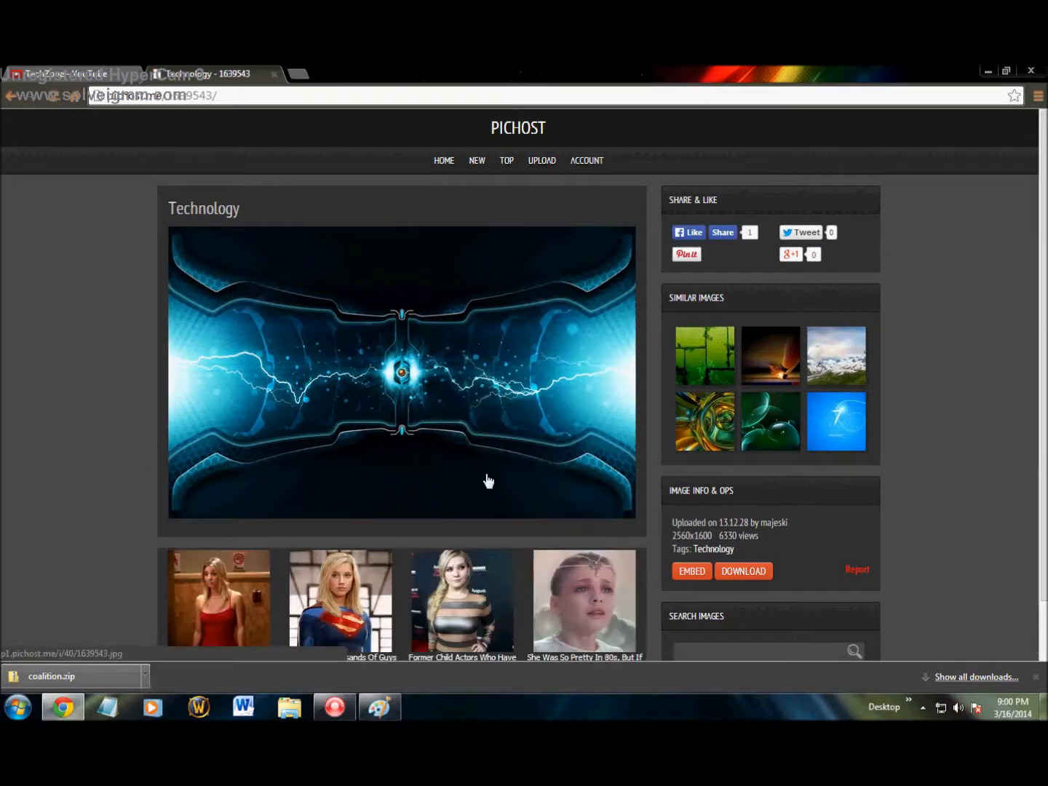
pyautogui.rightClick(473, 453)
pyautogui.click(522, 587)
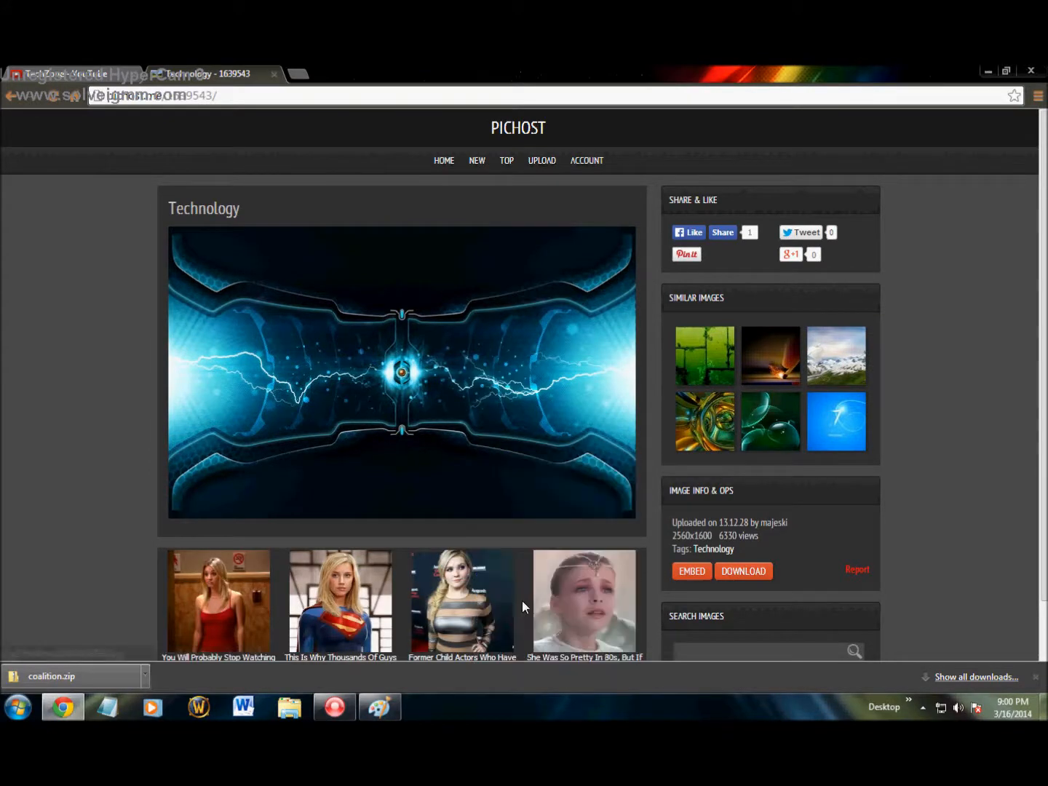
# Switch to Paint, try the copied dark blue lightning image on the canvas and delete it.
pyautogui.click(379, 706)
pyautogui.hotkey('ctrl', 'v')
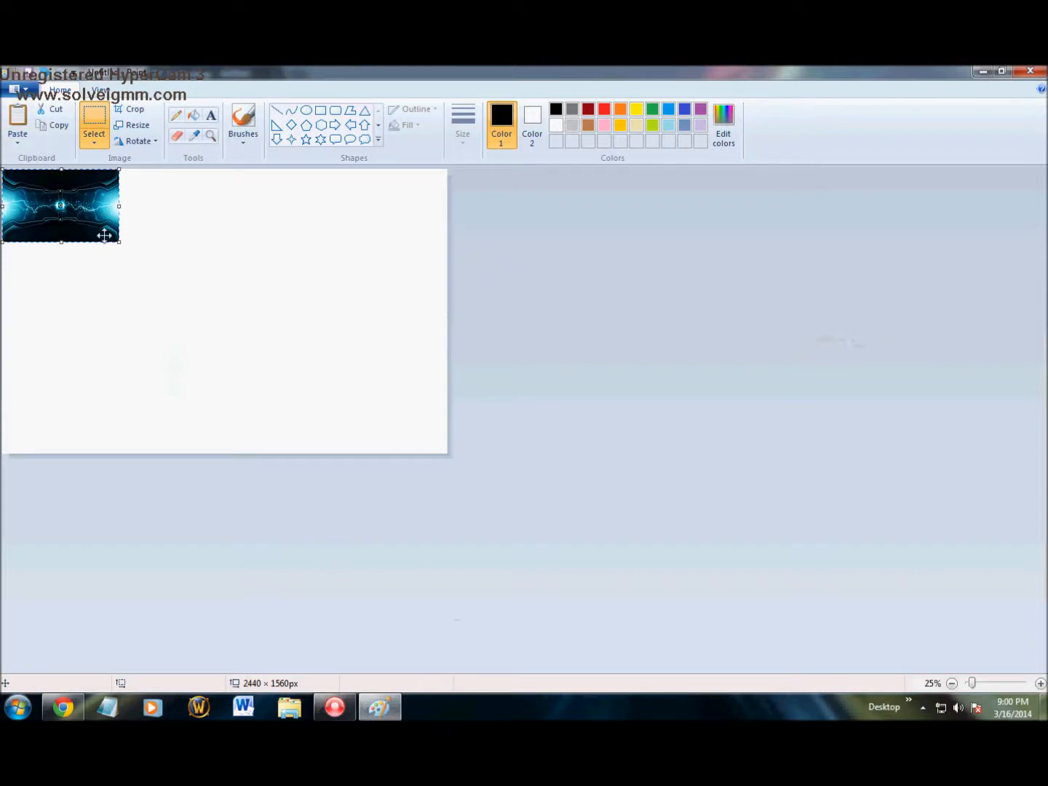
pyautogui.press('Delete')
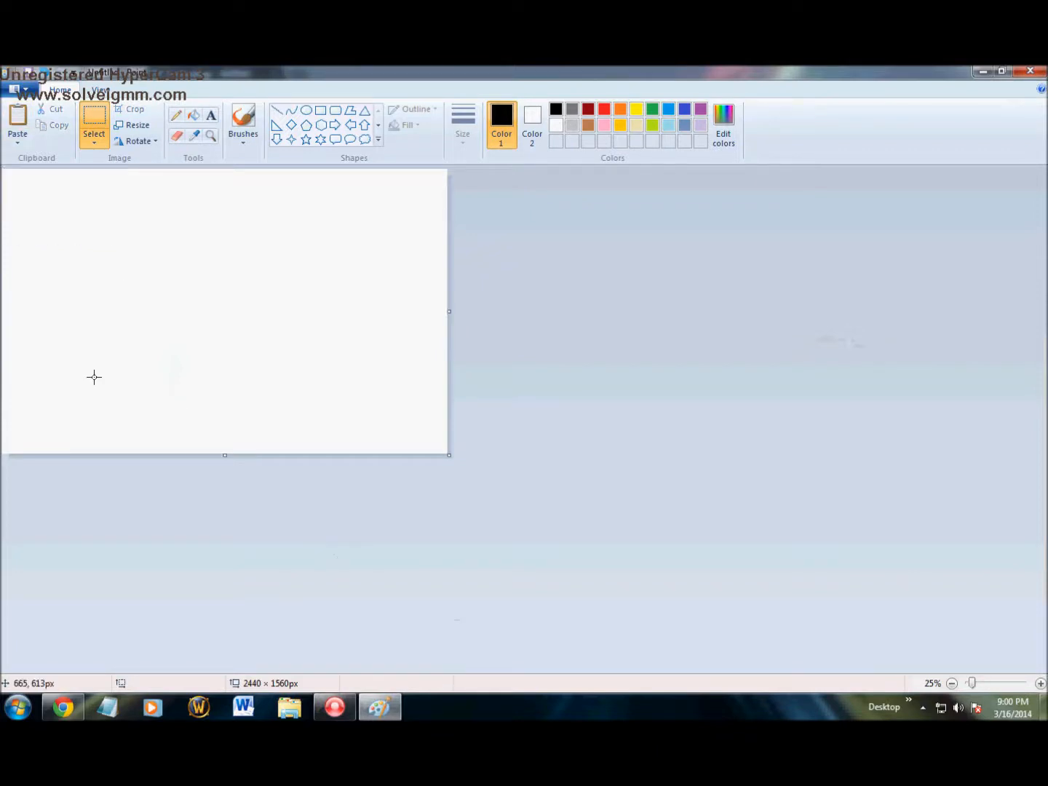
# Return to Chrome, enlarge the blue lightning wallpaper on its source page, copy it and paste it onto the Paint canvas.
pyautogui.click(63, 707)
pyautogui.click(265, 385)
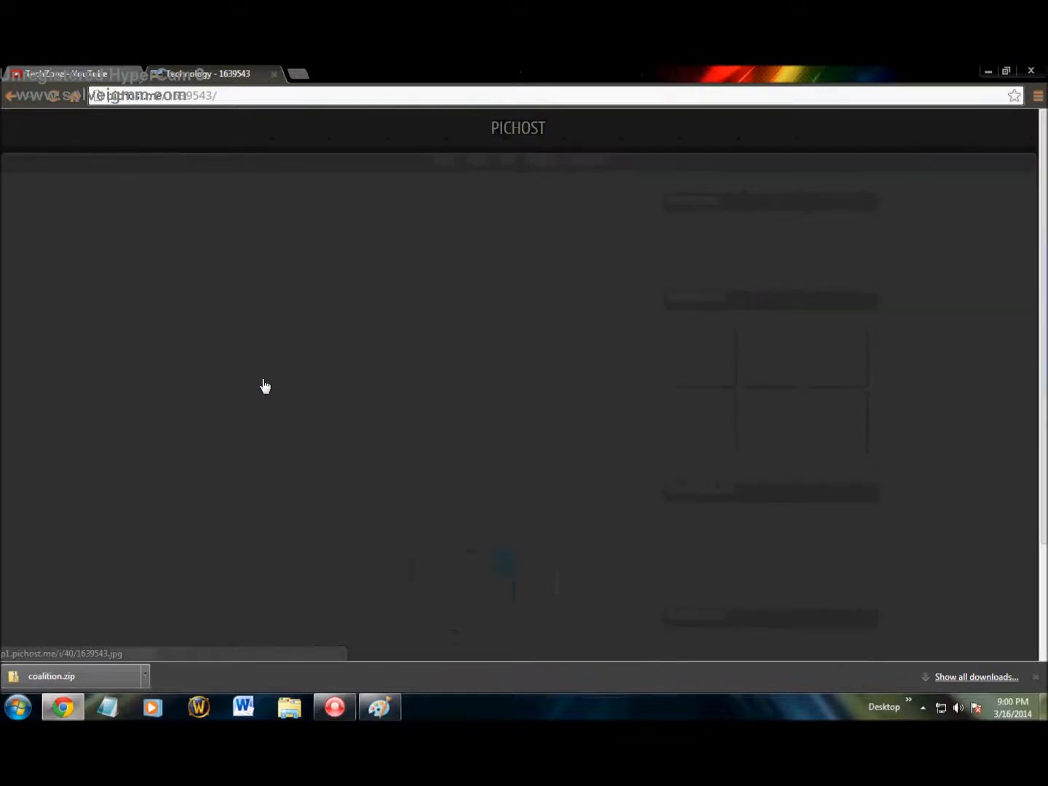
pyautogui.rightClick(249, 290)
pyautogui.click(336, 426)
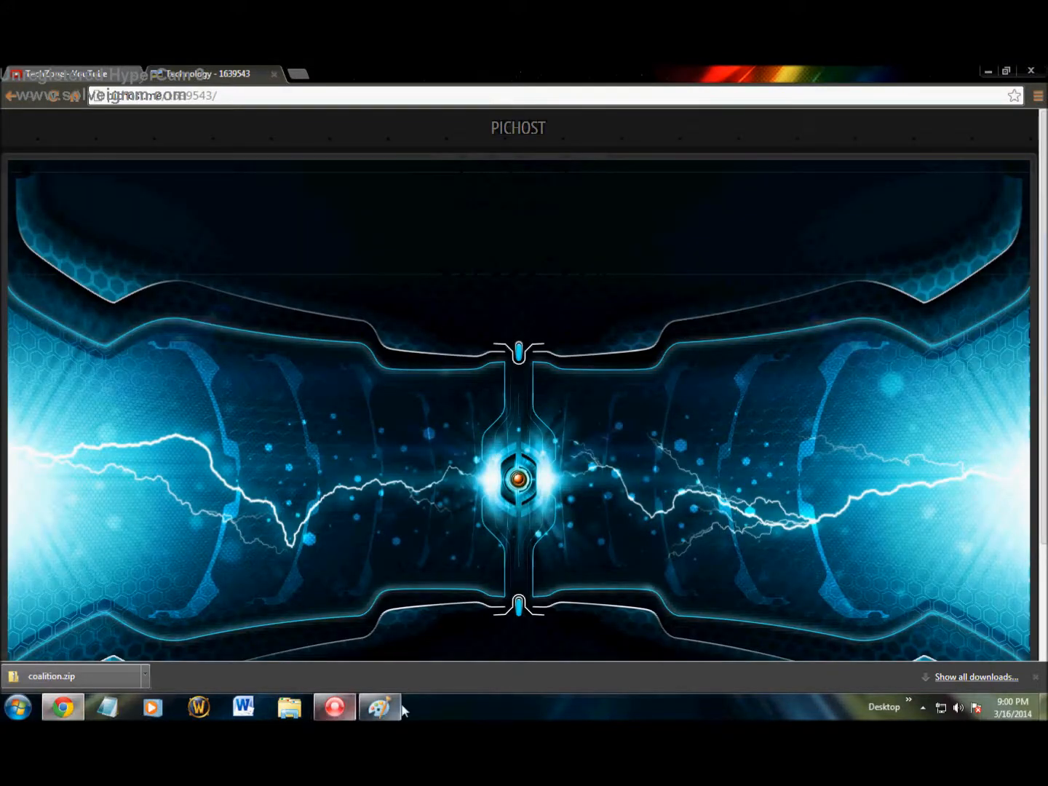
pyautogui.click(378, 706)
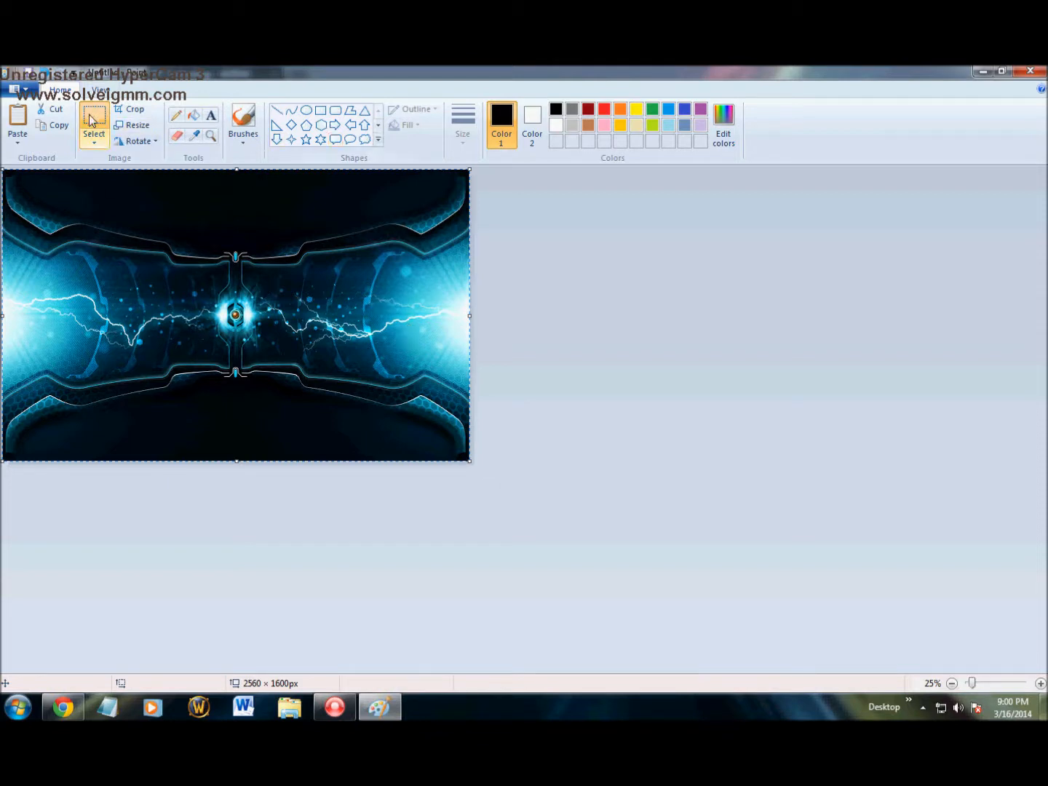
# Draw a text box over the wallpaper's right half and lower its top edge to just below the middle.
pyautogui.click(213, 115)
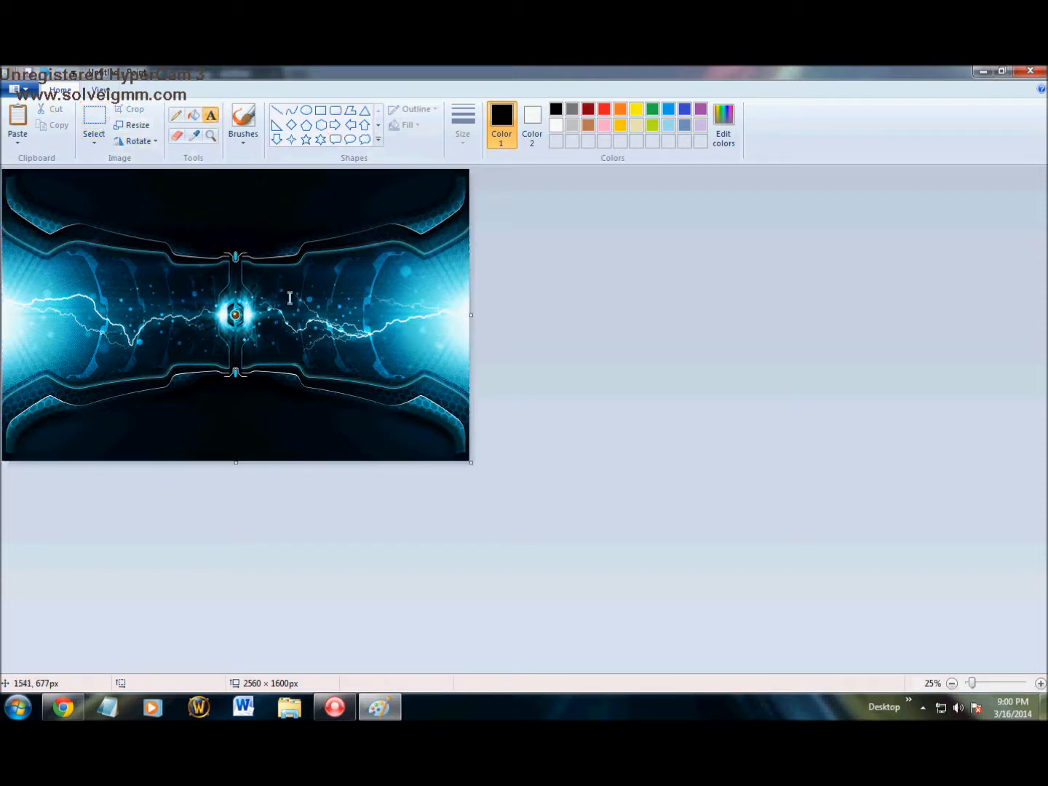
pyautogui.moveTo(268, 285); pyautogui.dragTo(452, 344)
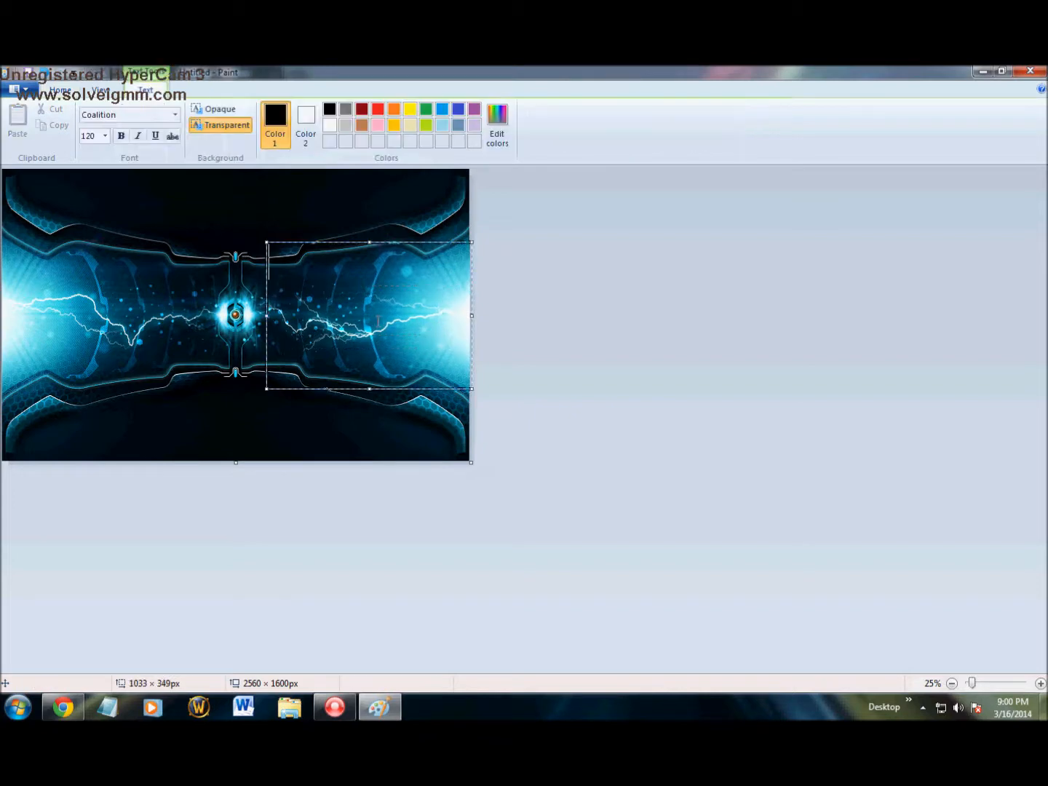
pyautogui.moveTo(370, 242); pyautogui.dragTo(368, 321)
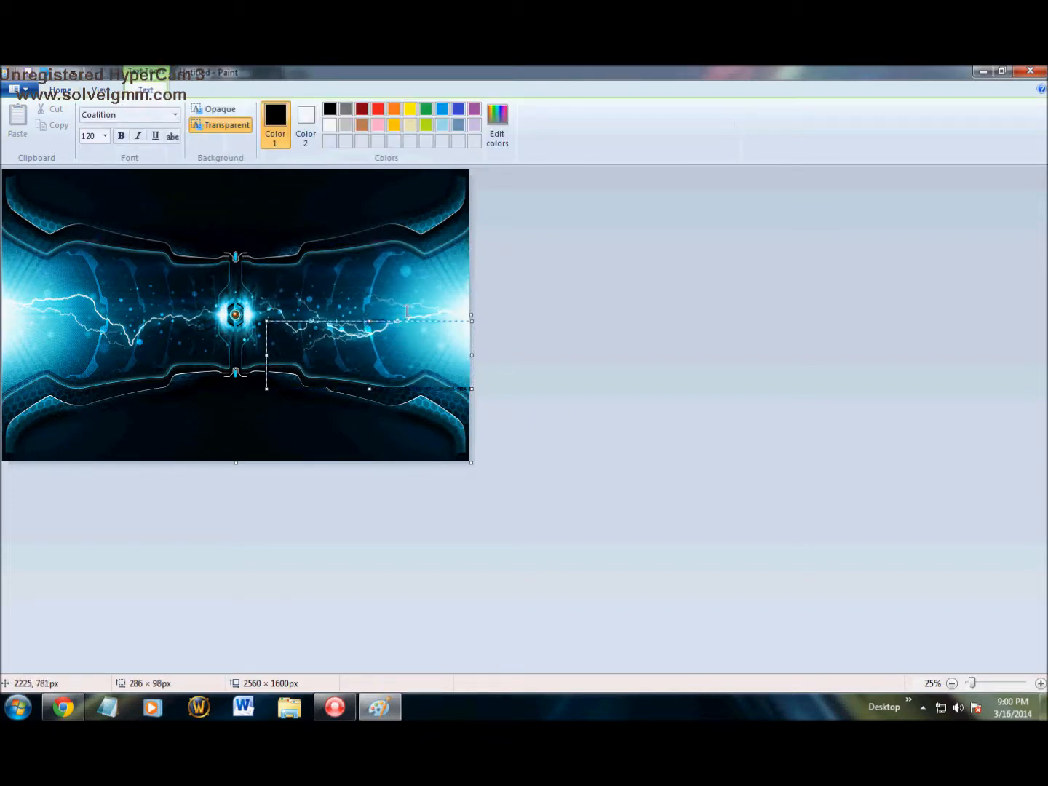
# Switch to Chrome, find dafont.com in a new tab and open its Techno > Sci-fi font category.
pyautogui.click(63, 707)
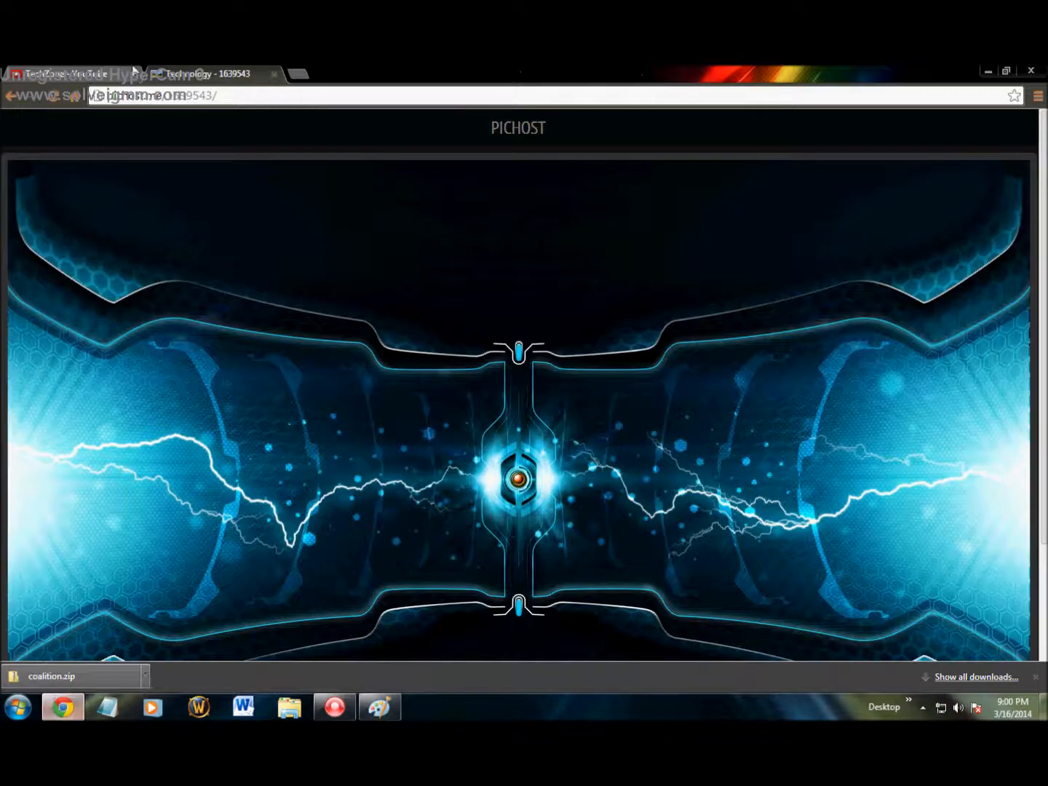
pyautogui.click(298, 74)
pyautogui.write('dafon')
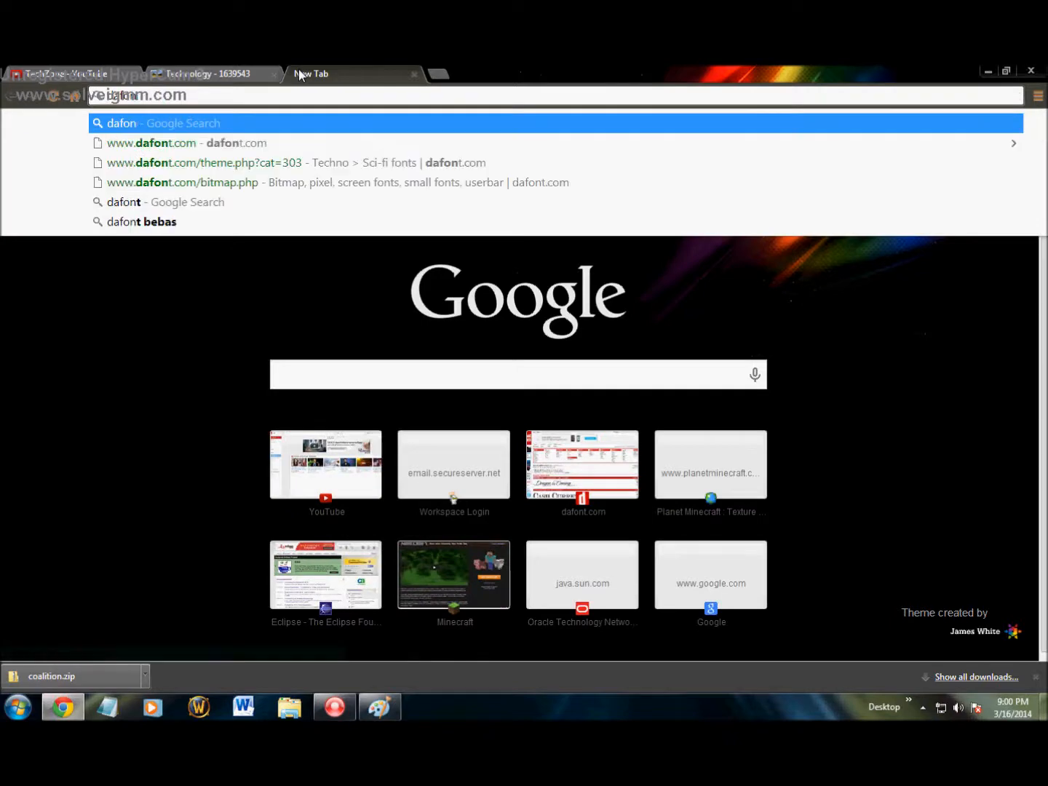
pyautogui.write('t.copm')
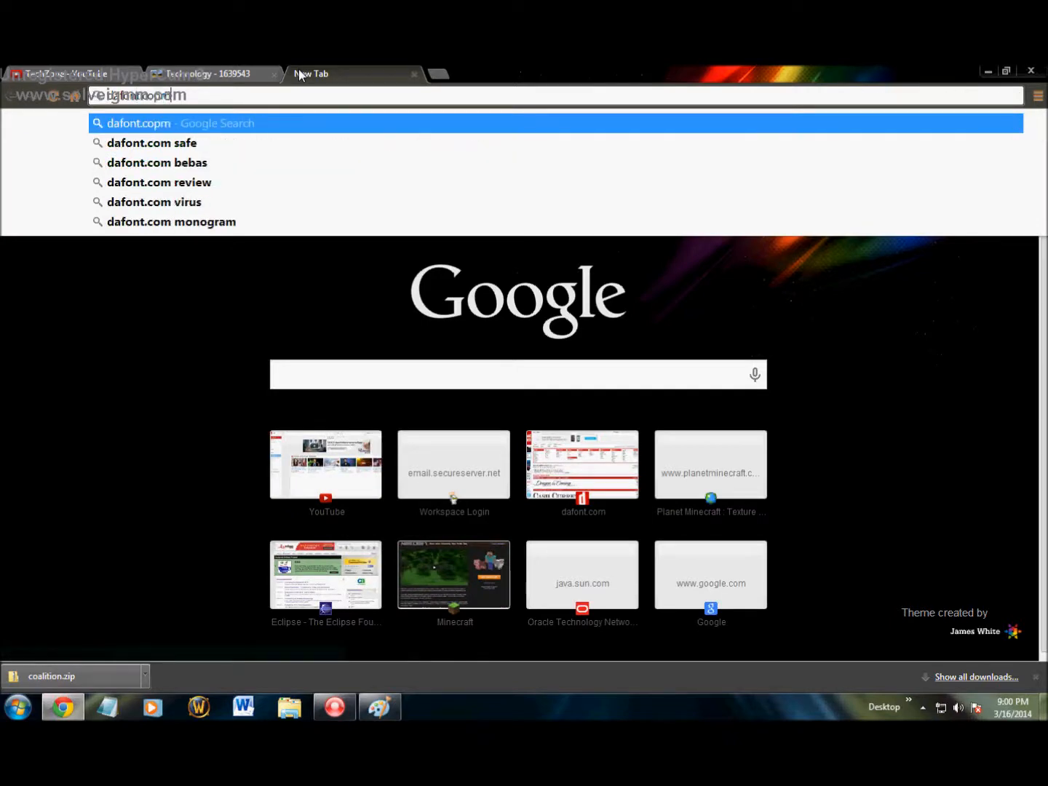
pyautogui.press('Return')
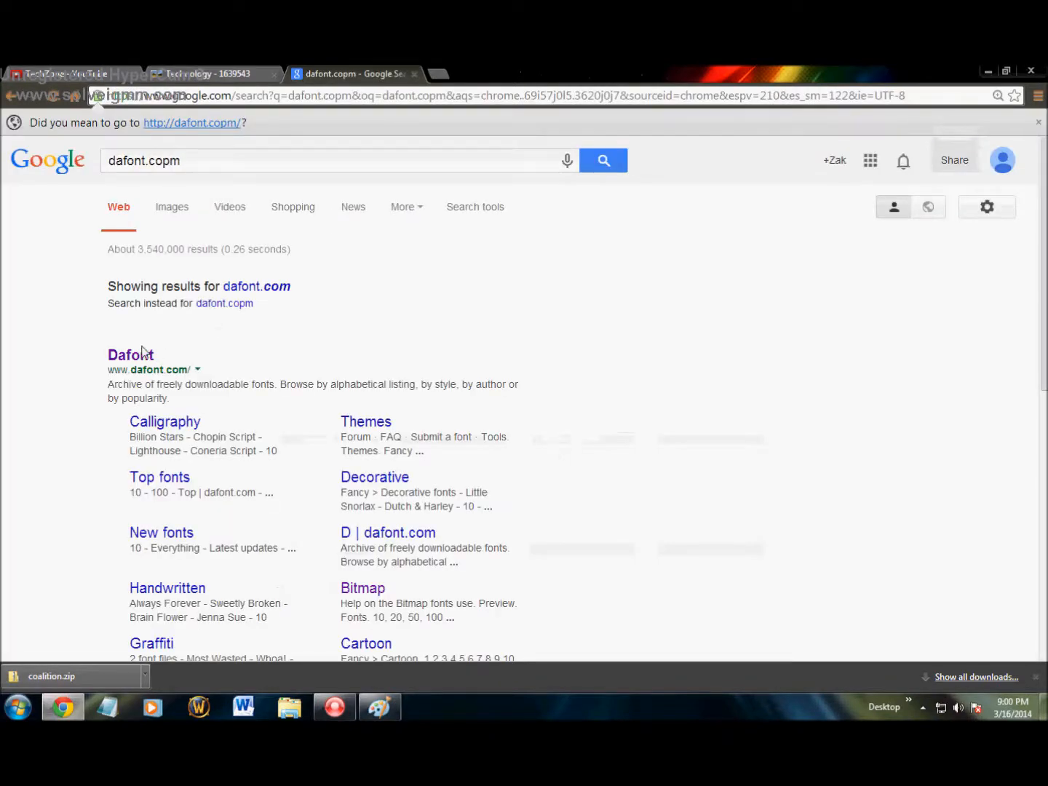
pyautogui.click(144, 352)
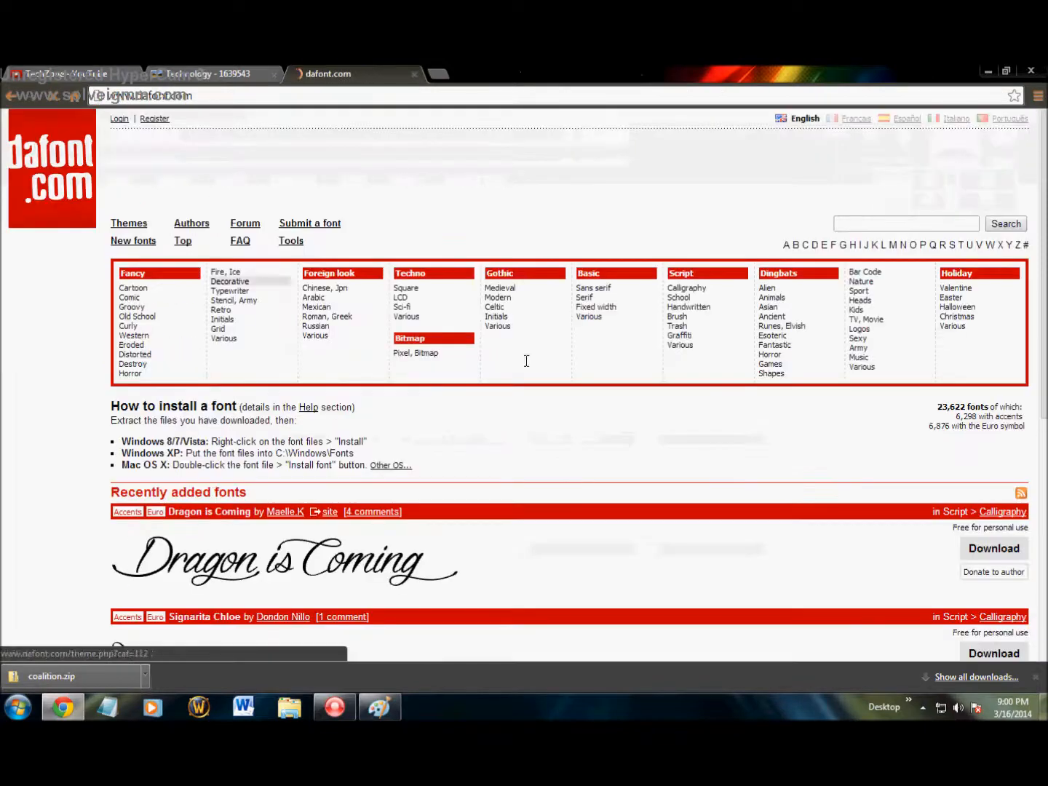
pyautogui.click(403, 309)
# Look through the fonts on the first page of the Sci-fi category for a suitable title font.
pyautogui.scroll(-6, 404, 310)
pyautogui.scroll(-12, 403, 310)
pyautogui.scroll(4, 402, 309)
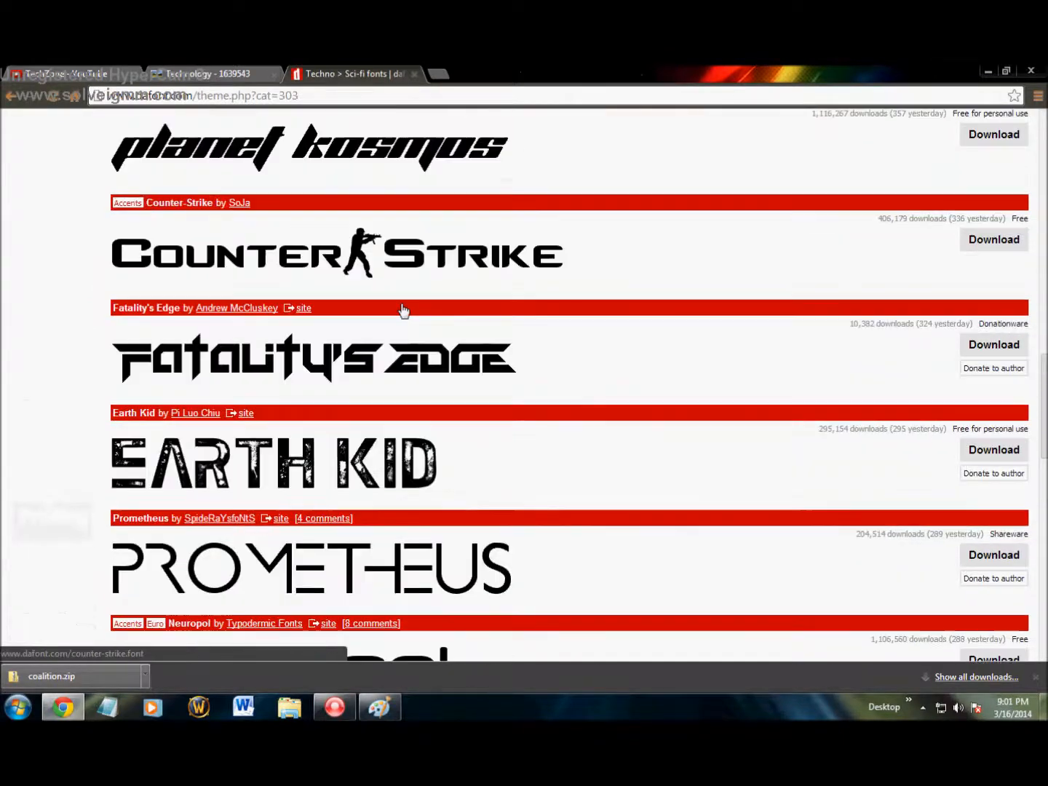
pyautogui.scroll(-10, 404, 311)
pyautogui.scroll(1, 403, 310)
pyautogui.scroll(-4, 404, 310)
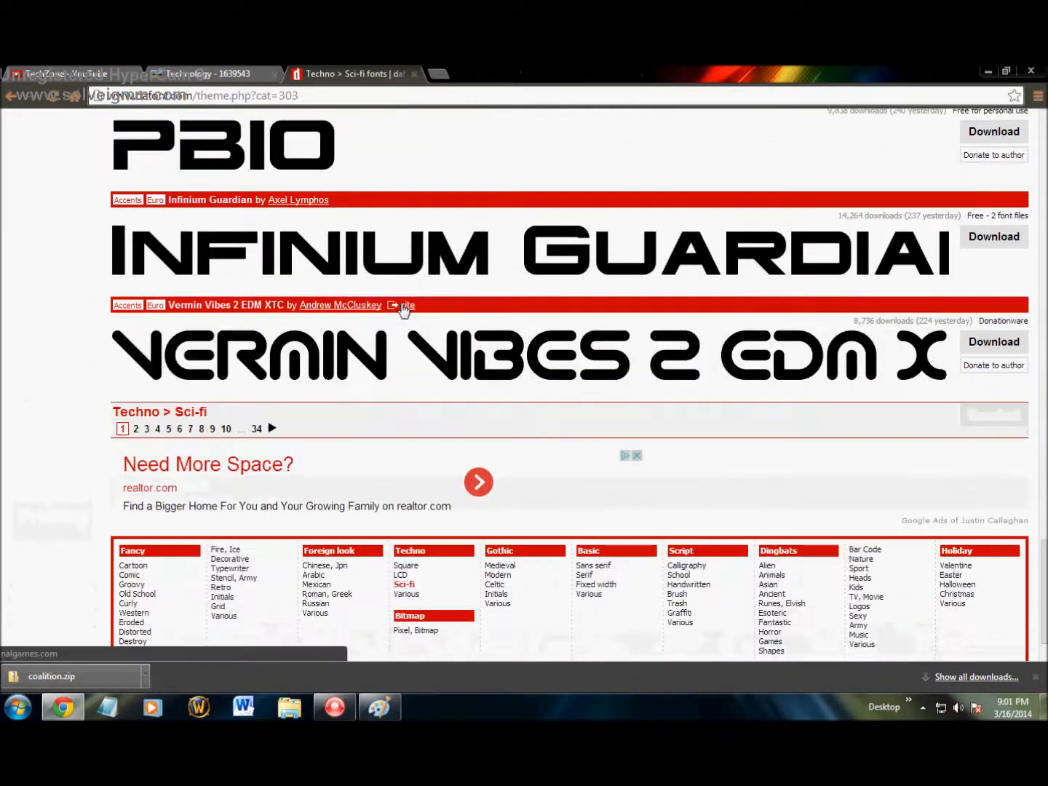
pyautogui.scroll(3, 403, 309)
pyautogui.scroll(1, 403, 309)
pyautogui.scroll(-2, 403, 311)
pyautogui.scroll(12, 404, 311)
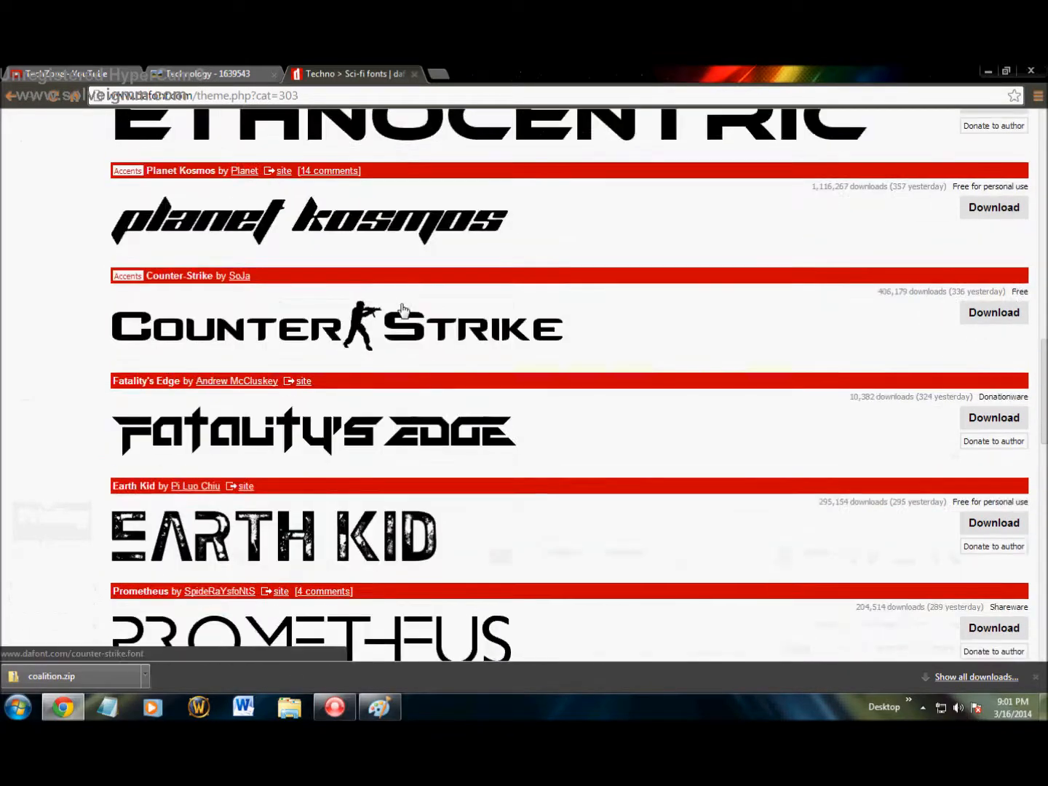
pyautogui.scroll(10, 403, 310)
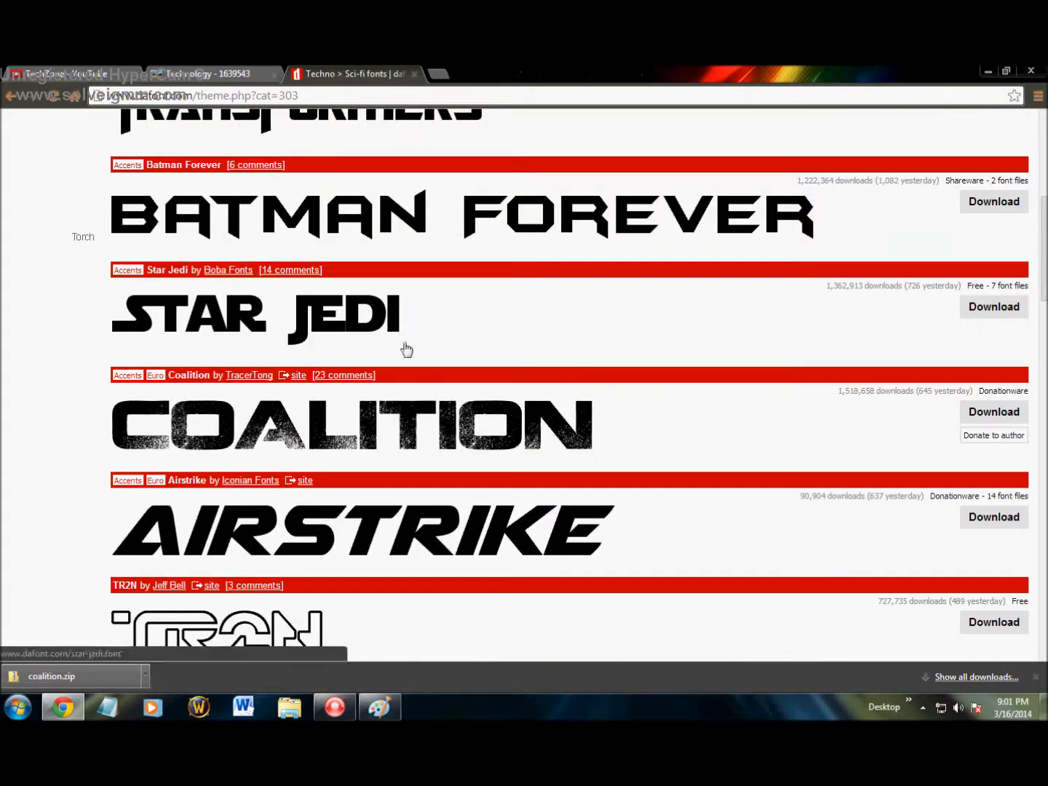
# Download the Coalition font, show the downloaded archive in its folder and open coalition (1).zip.
pyautogui.click(993, 412)
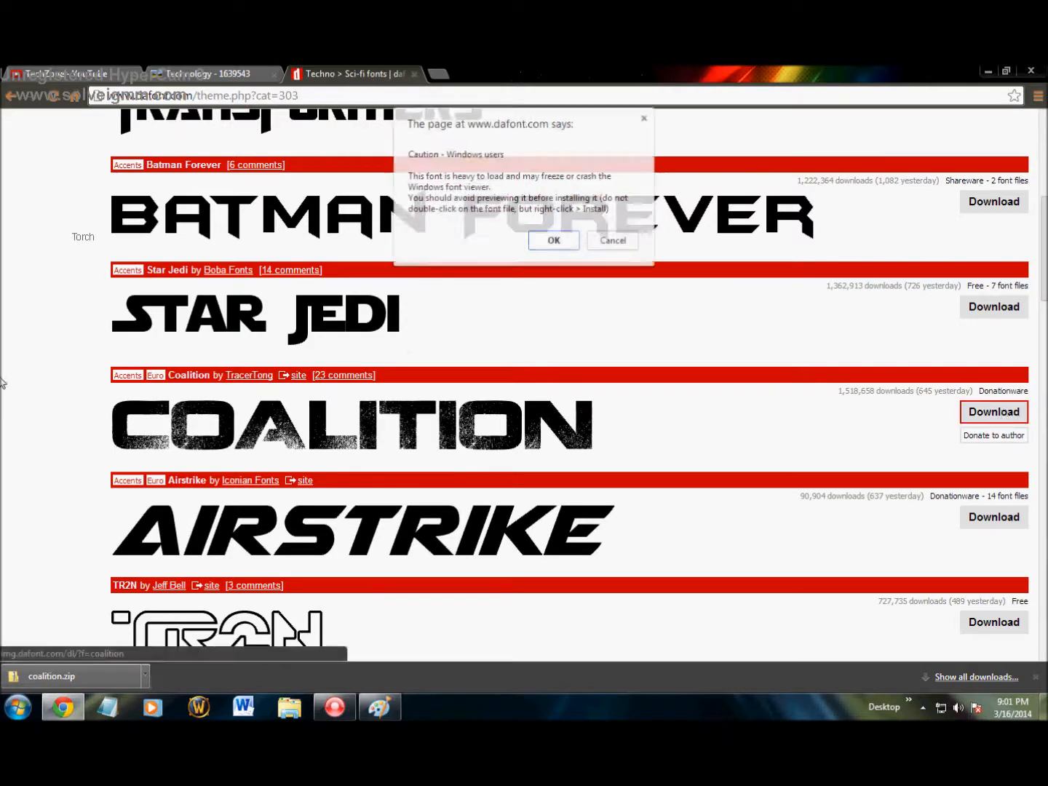
pyautogui.click(559, 245)
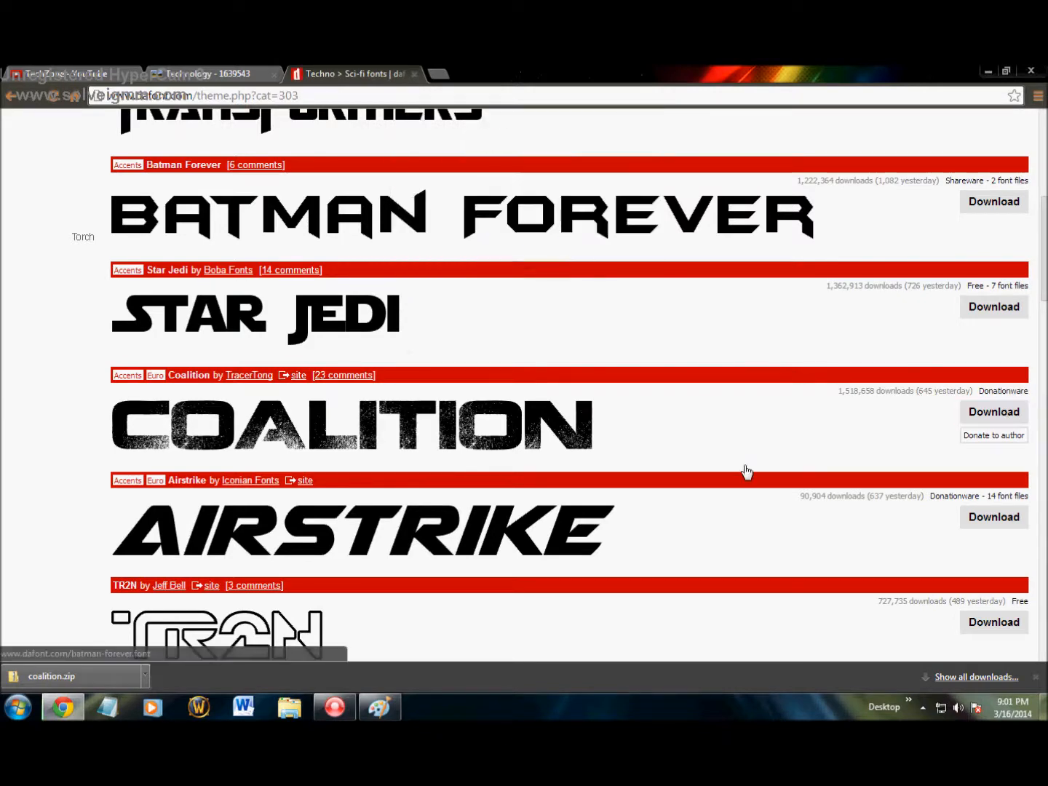
pyautogui.click(145, 673)
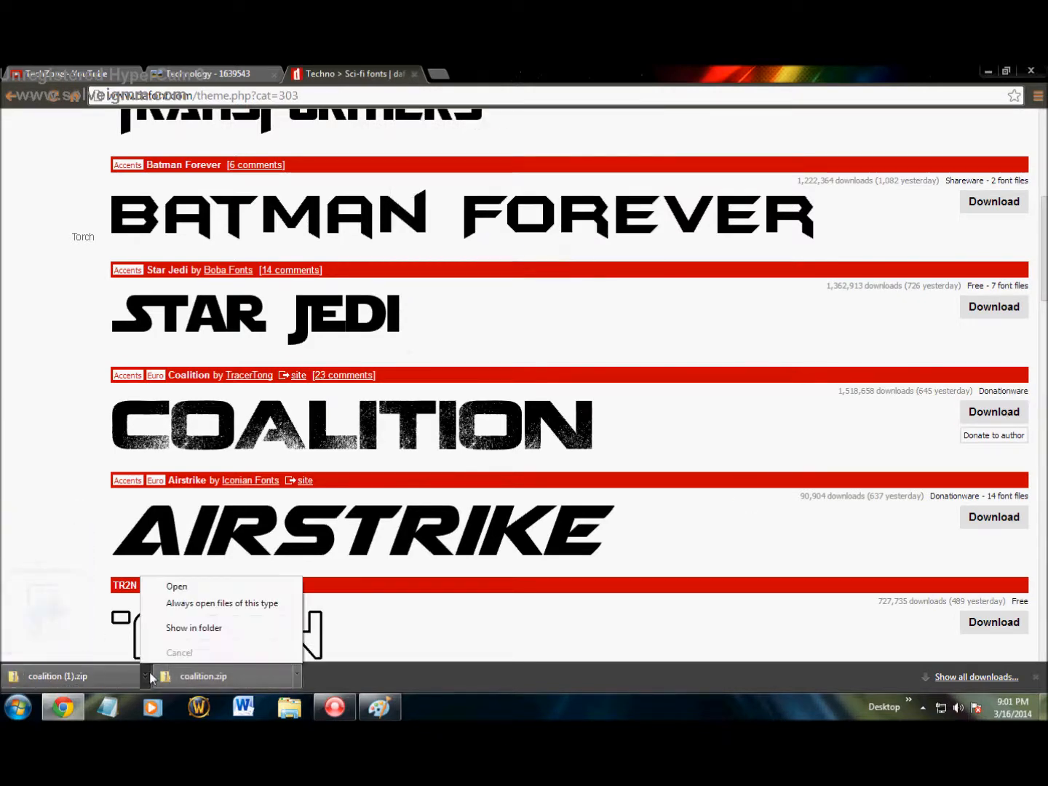
pyautogui.click(180, 627)
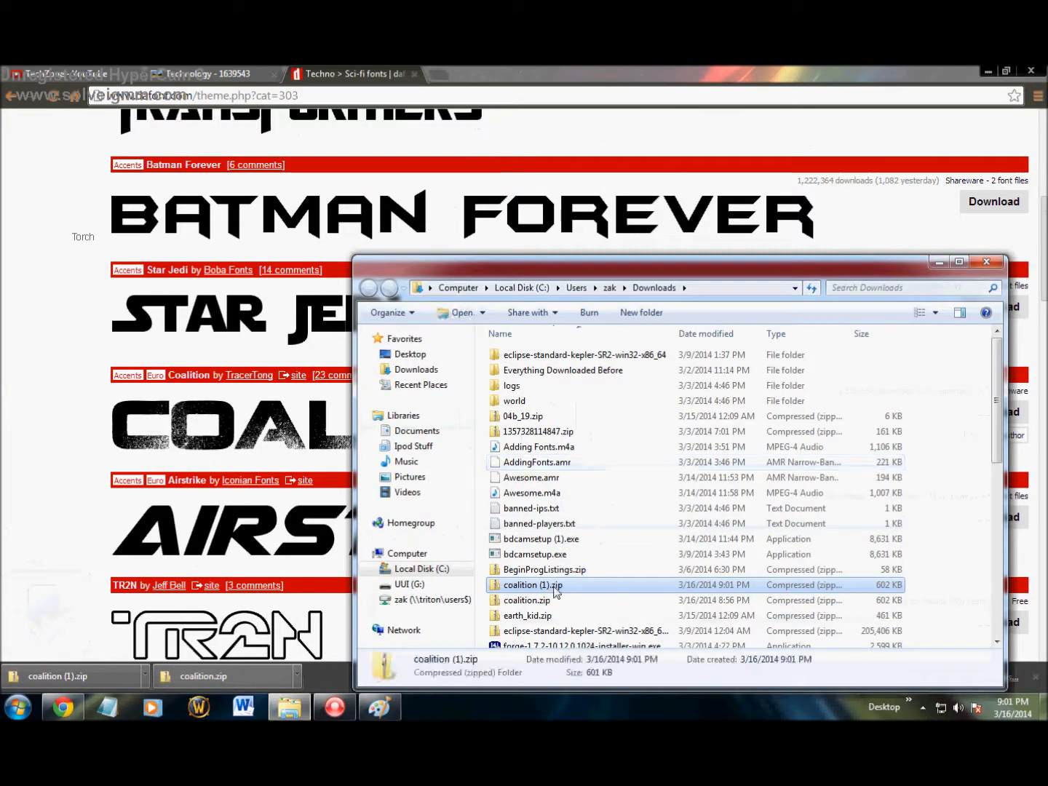
pyautogui.doubleClick(554, 588)
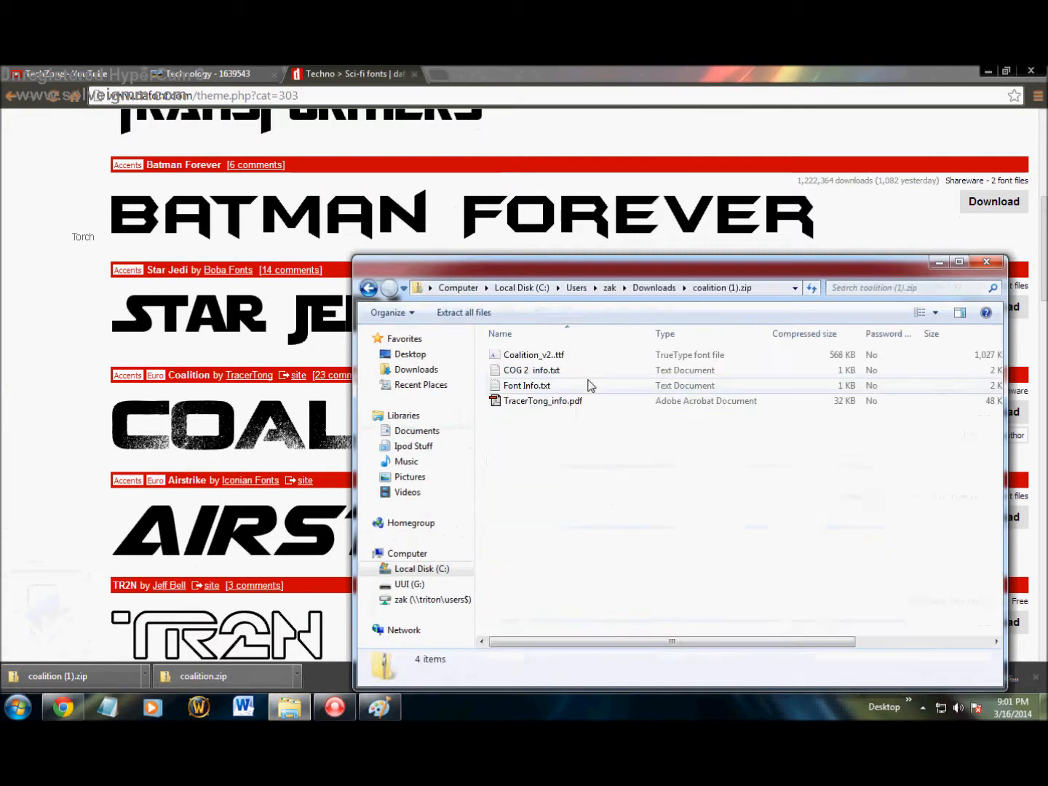
# Copy Coalition_v2..ttf from the archive into the desktop's Fonts folder, replacing the existing file.
pyautogui.rightClick(527, 356)
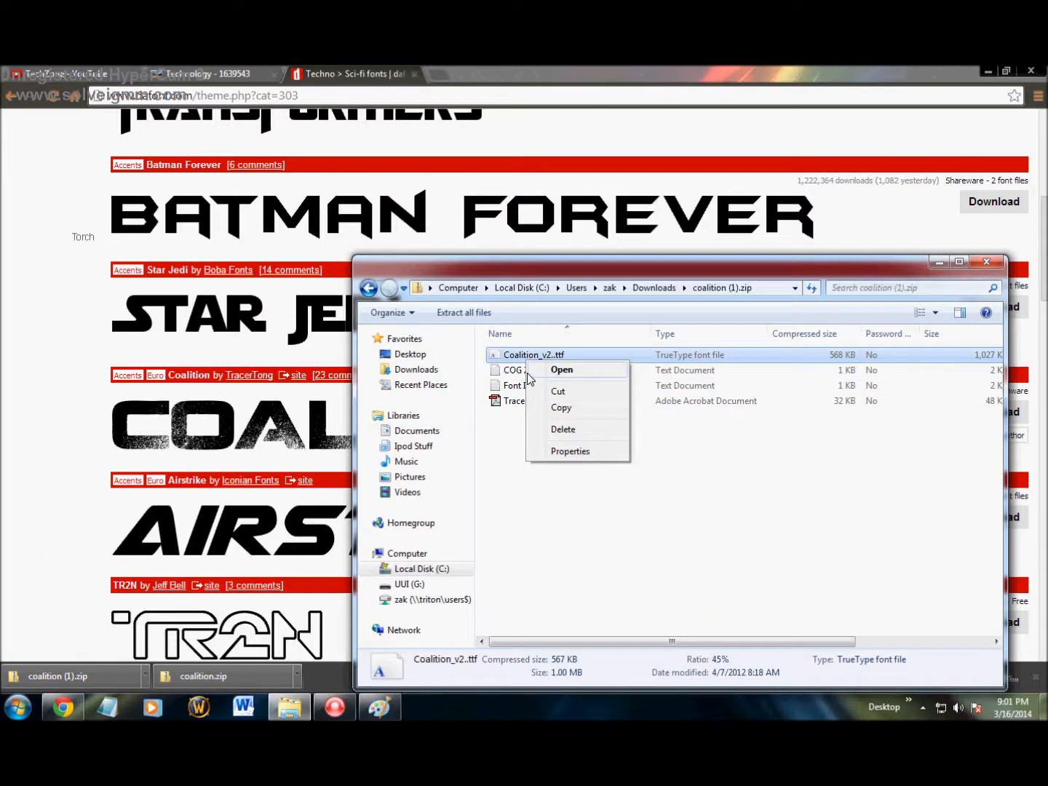
pyautogui.click(561, 409)
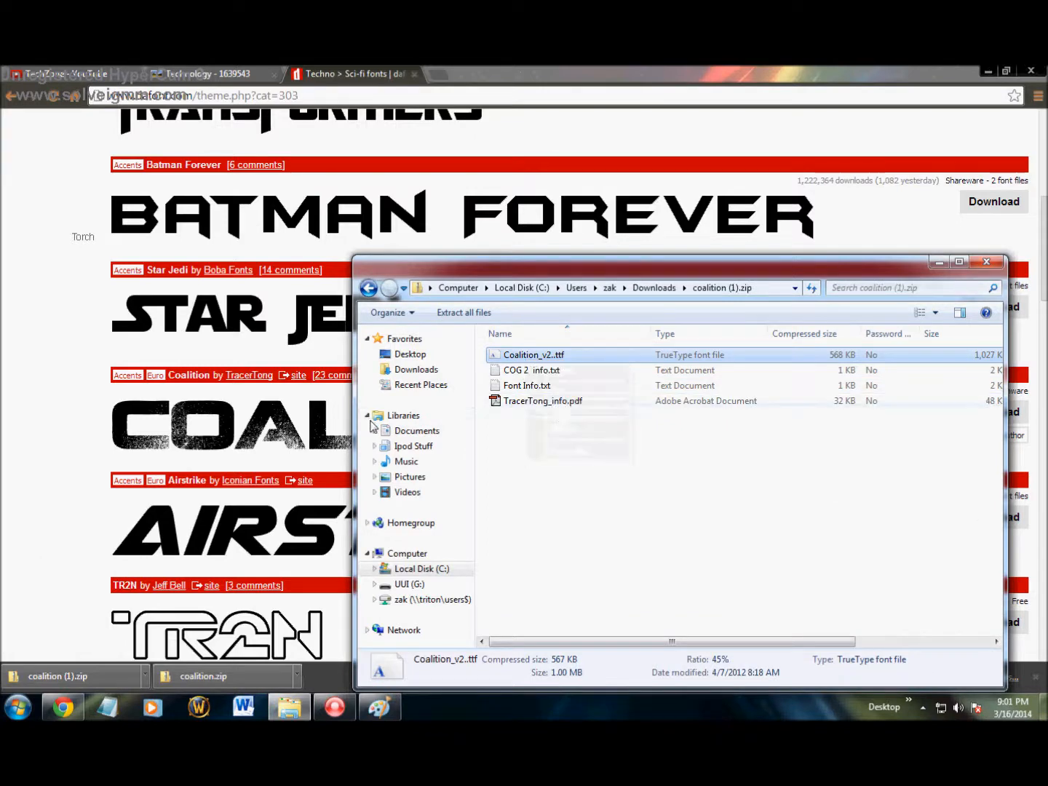
pyautogui.click(409, 357)
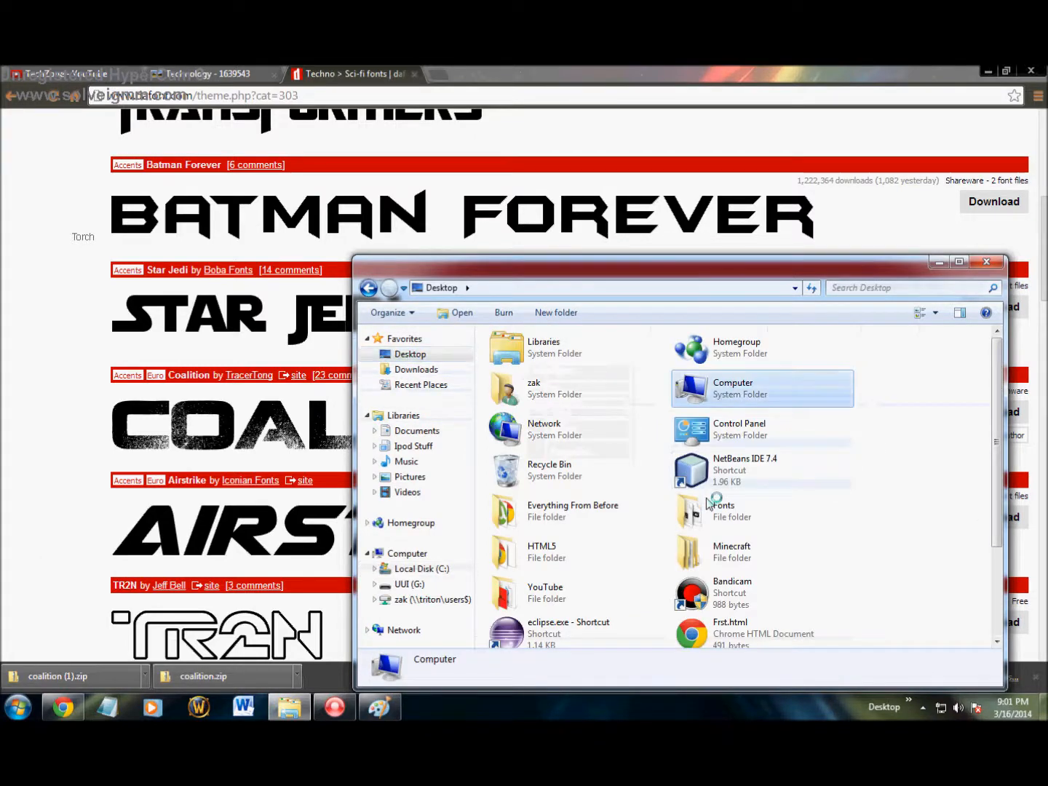
pyautogui.doubleClick(711, 507)
pyautogui.rightClick(711, 507)
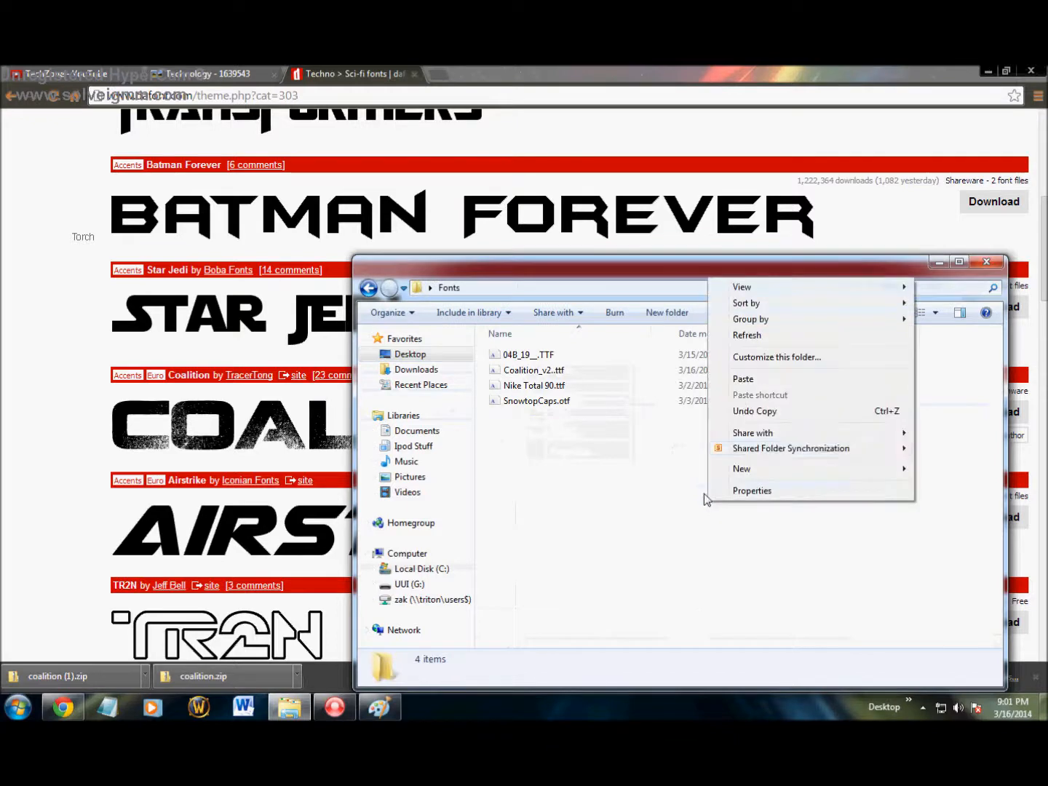
pyautogui.click(745, 378)
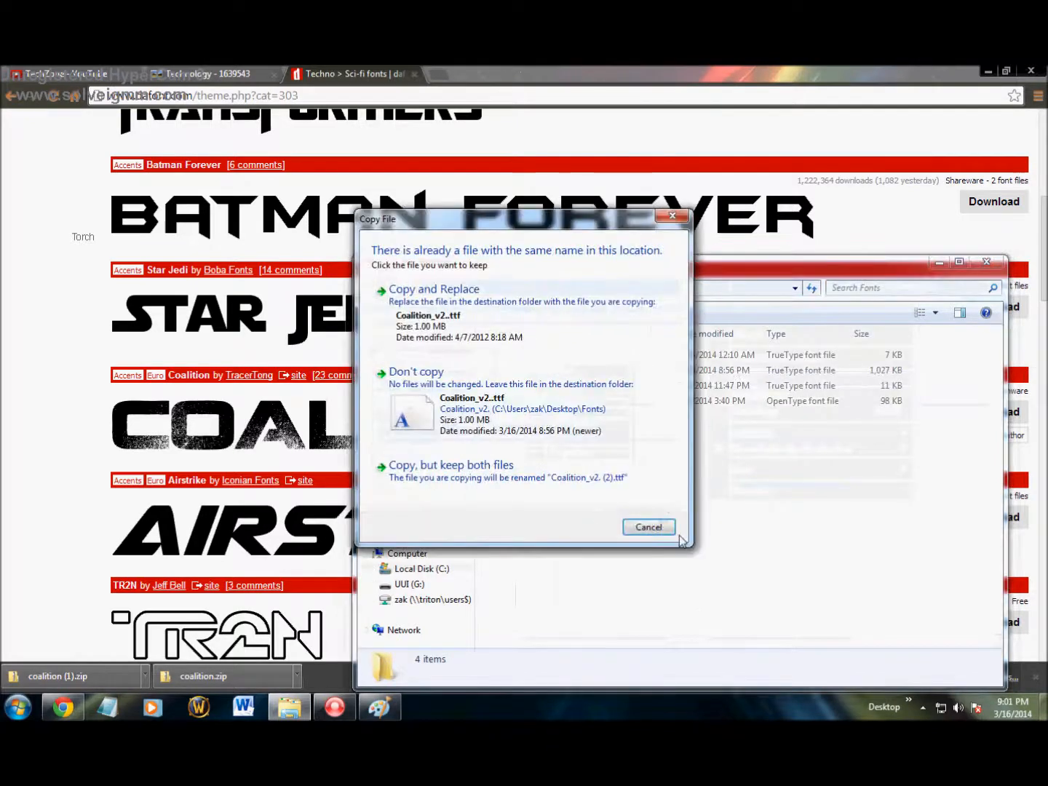
pyautogui.click(468, 329)
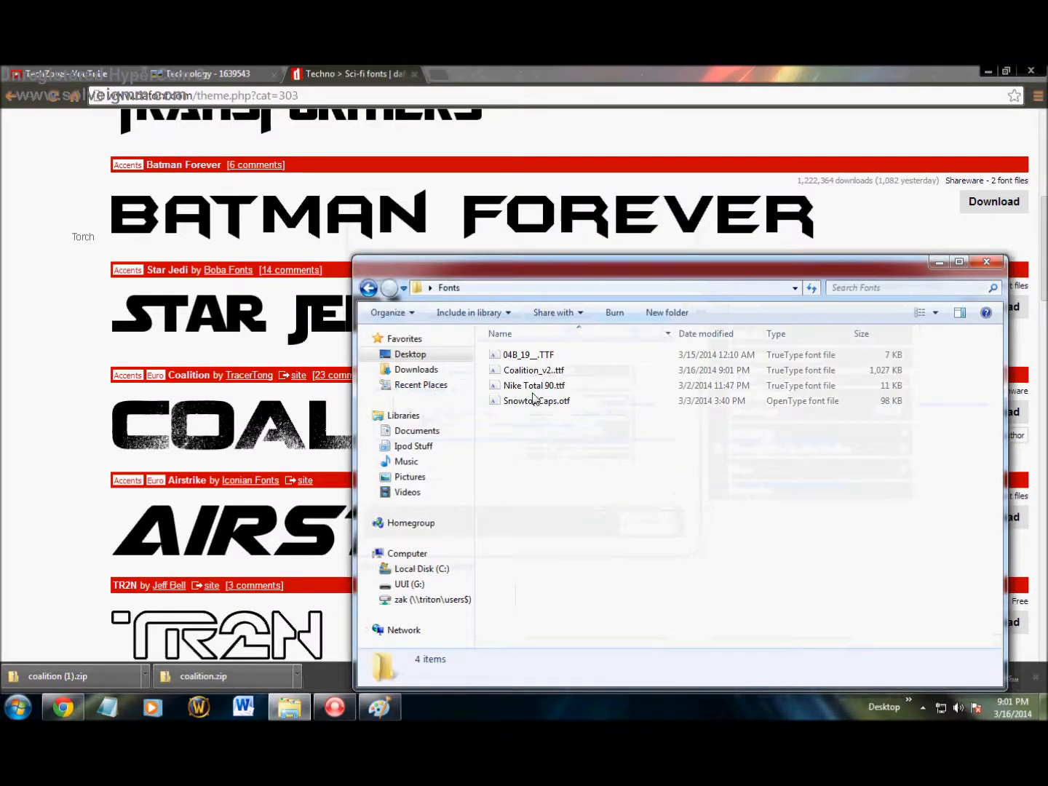
# Install the Coalition_v2..ttf font from the Fonts folder and close the folder window.
pyautogui.click(541, 372)
pyautogui.rightClick(547, 373)
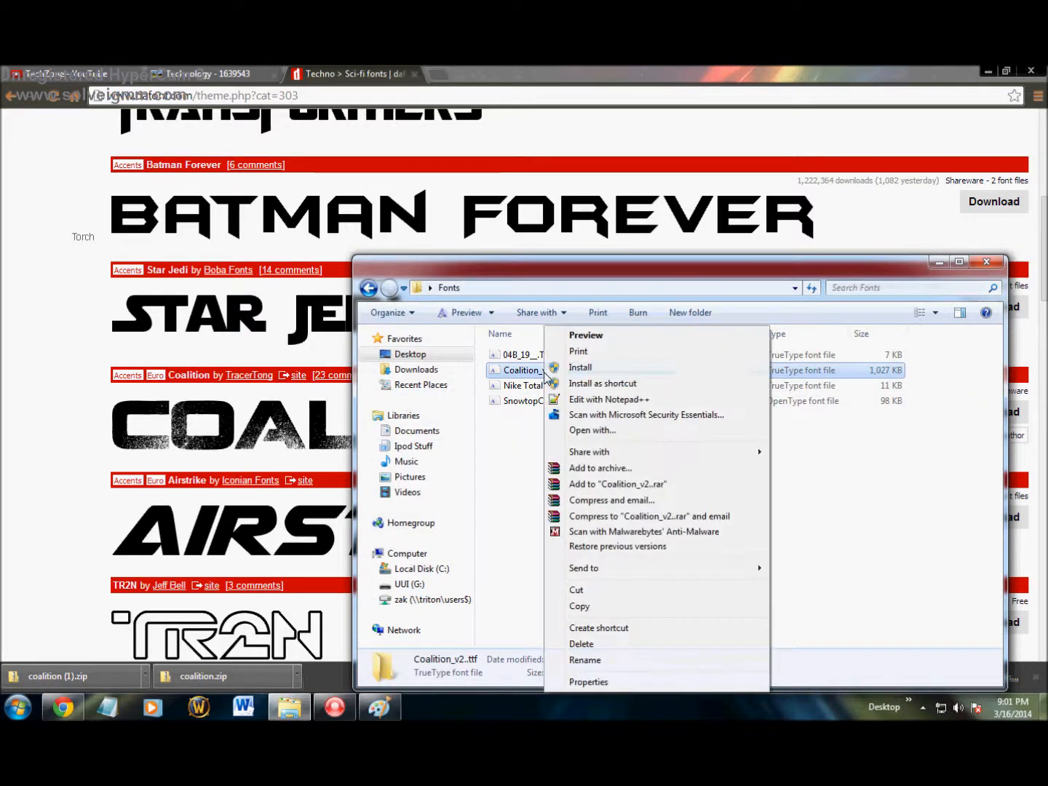
pyautogui.click(580, 369)
pyautogui.click(569, 395)
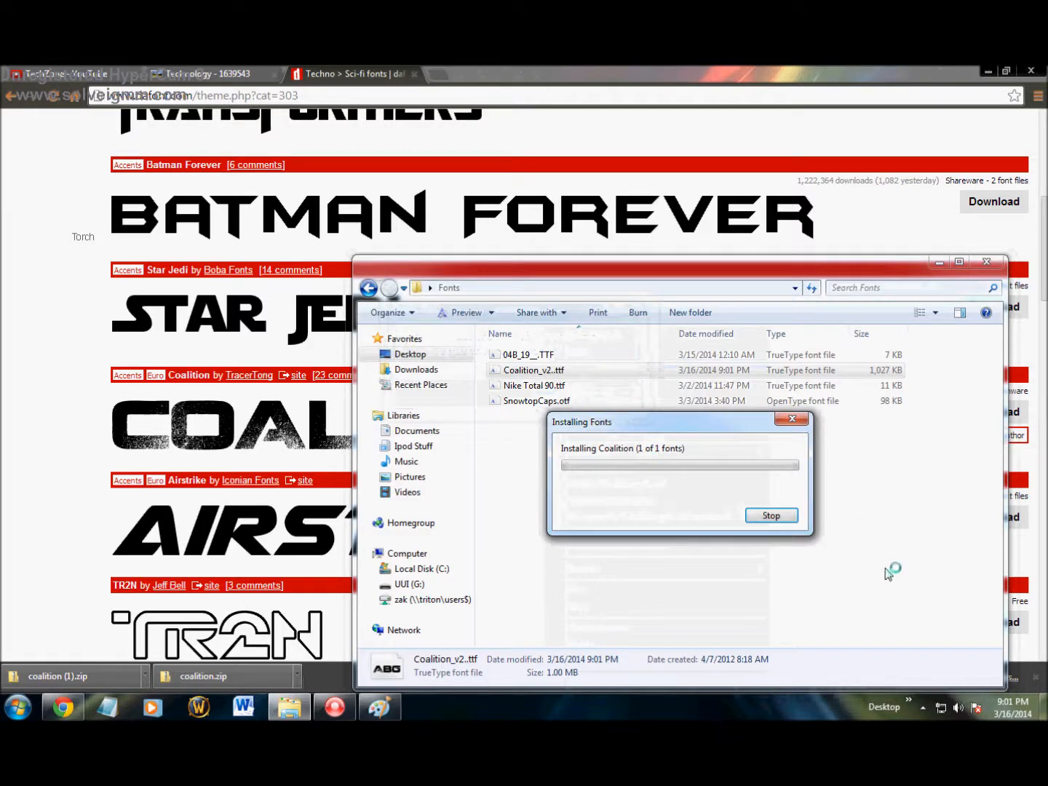
pyautogui.click(757, 514)
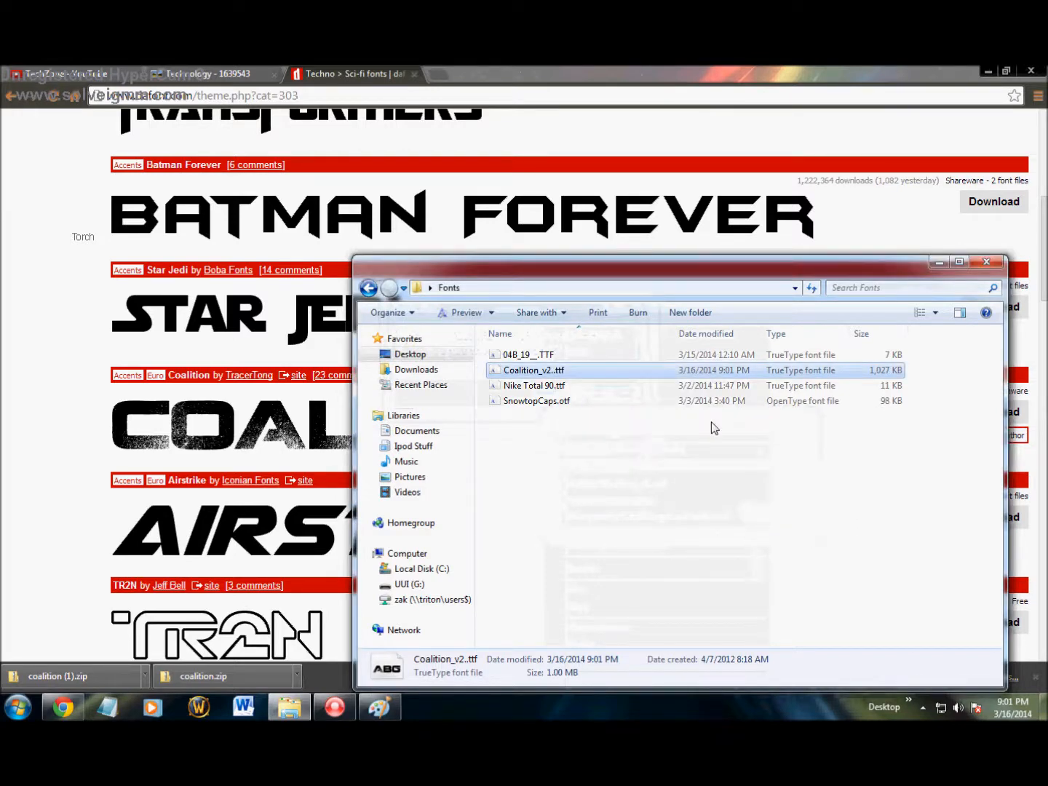
pyautogui.click(985, 262)
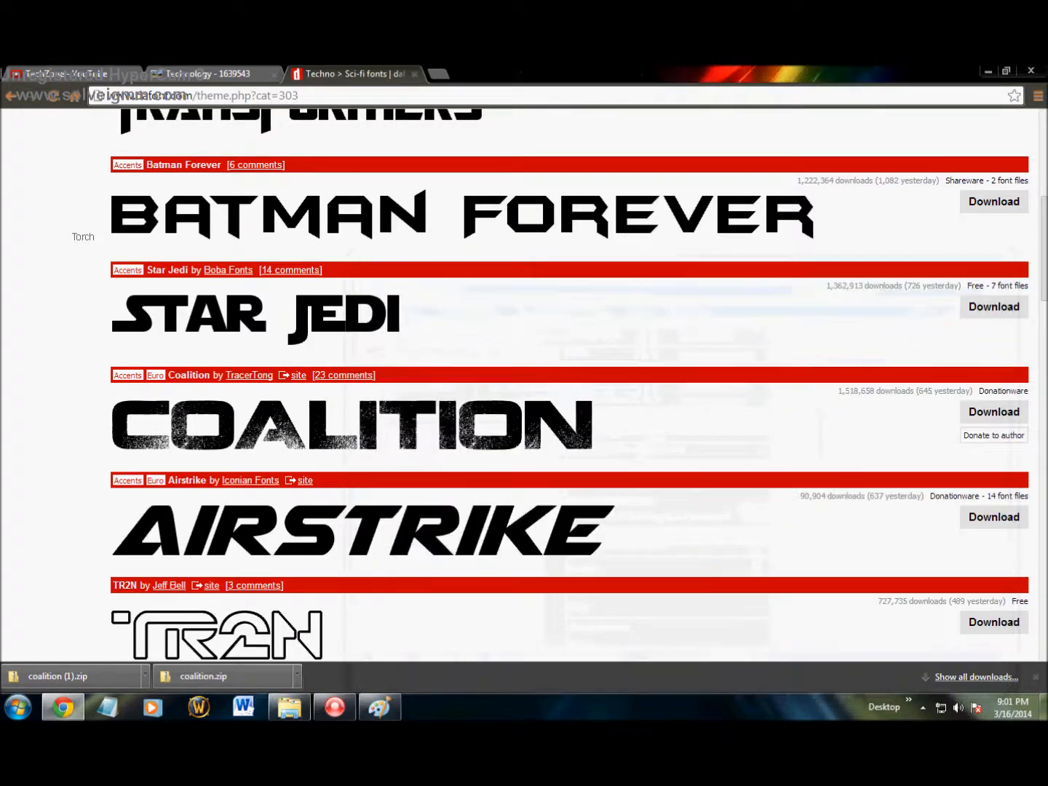
# Switch to Paint, enter "THE TECH" and "ZONE" on two lines in the Coalition font and extend the text box upward.
pyautogui.click(380, 706)
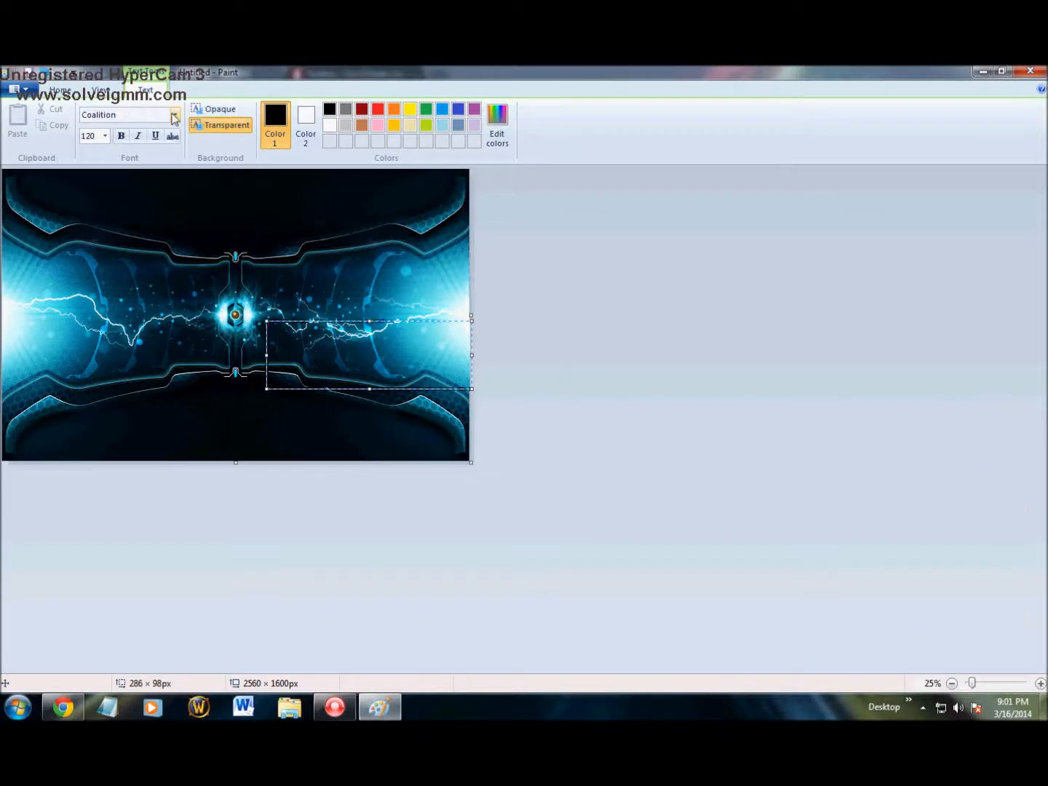
pyautogui.click(126, 116)
pyautogui.write('THE TECH')
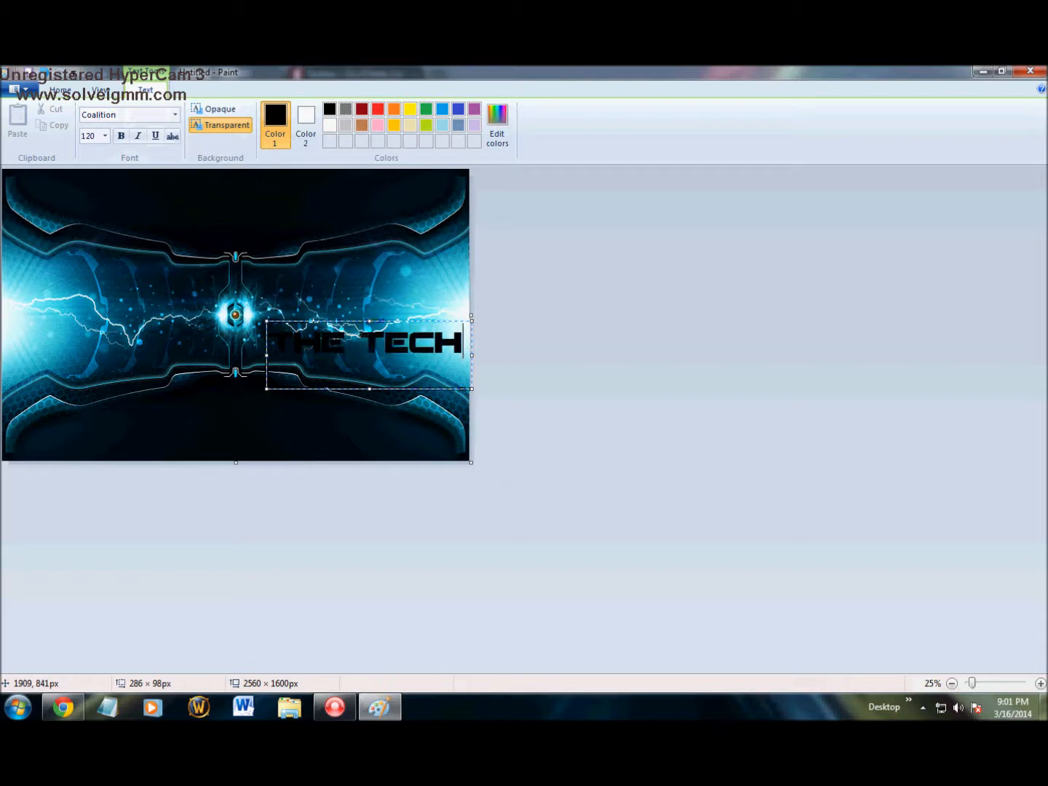
pyautogui.moveTo(369, 320); pyautogui.dragTo(368, 297)
pyautogui.press('Return')
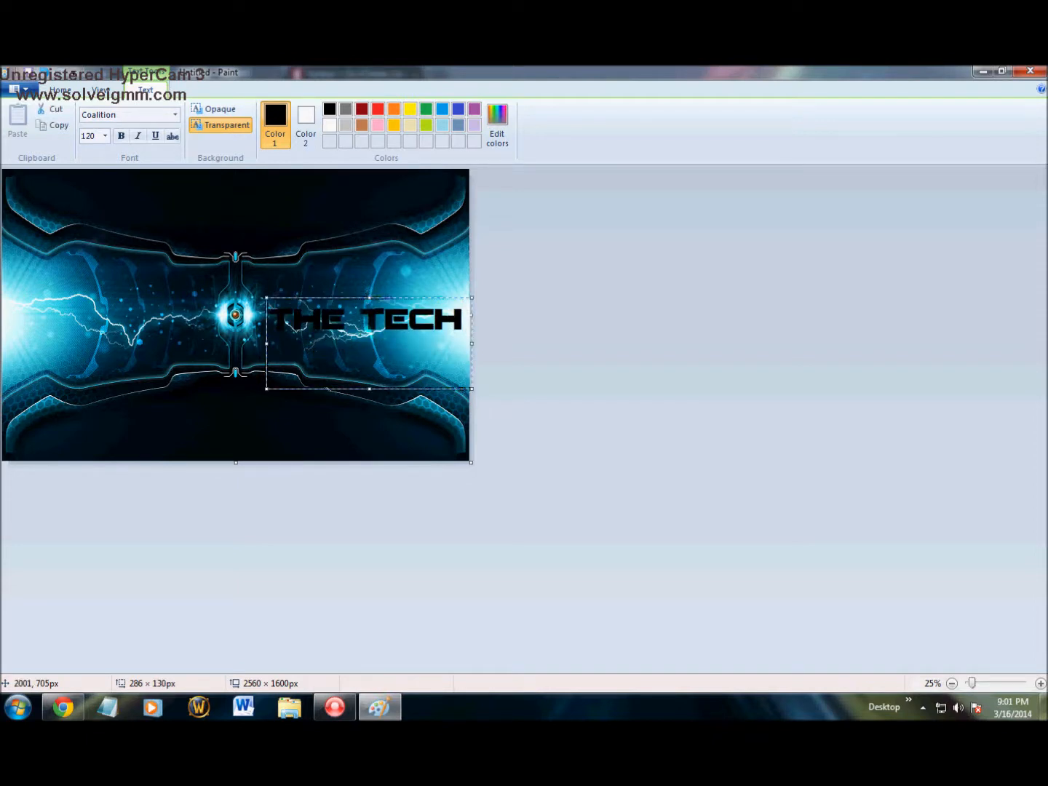
pyautogui.write('ZONE')
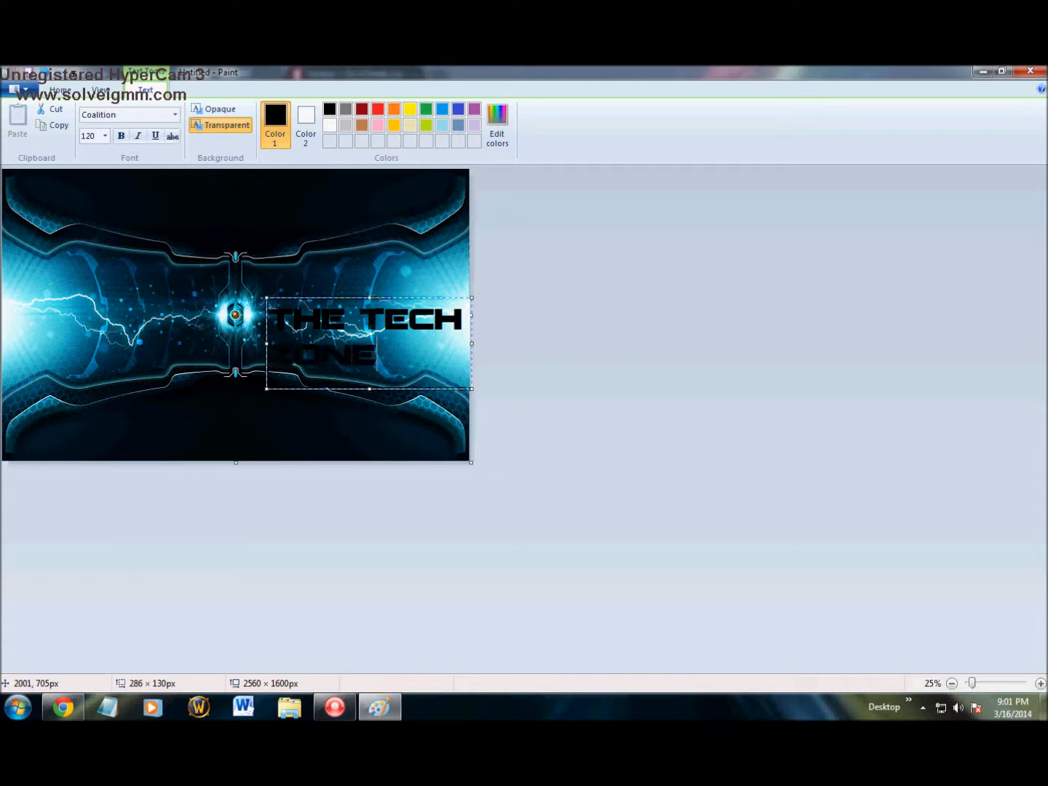
# Recolour the whole "THE TECH ZONE" title text white.
pyautogui.hotkey('ctrl', 'a')
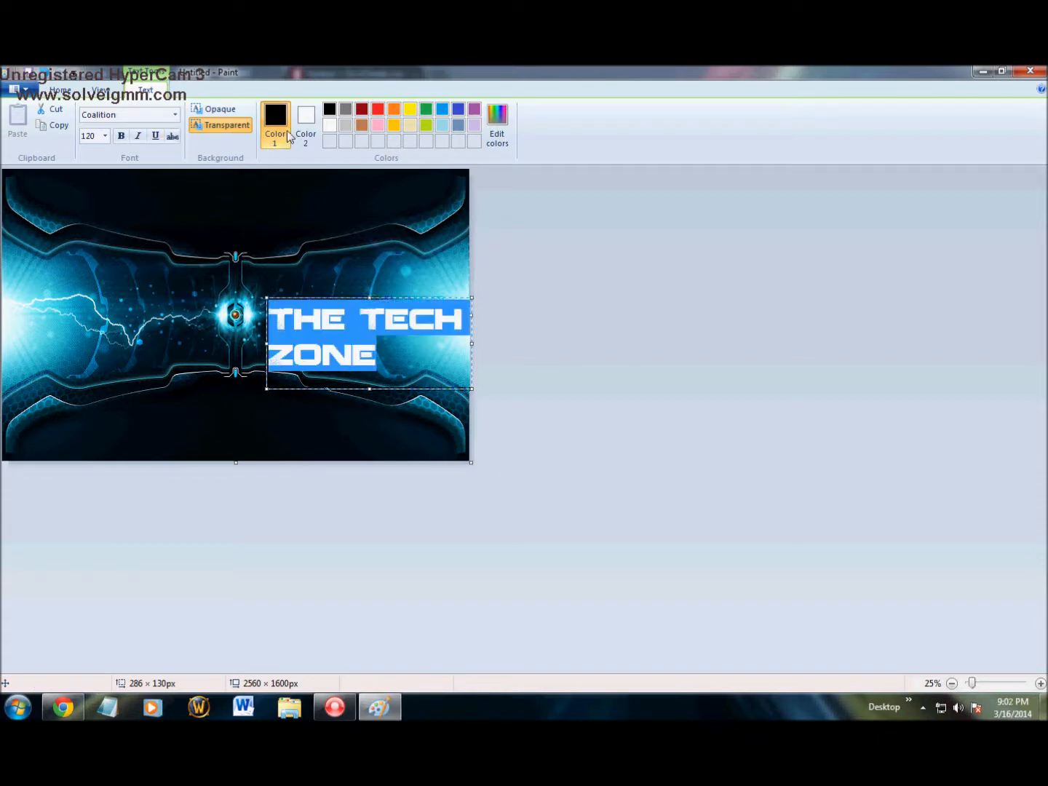
pyautogui.click(306, 124)
pyautogui.click(275, 122)
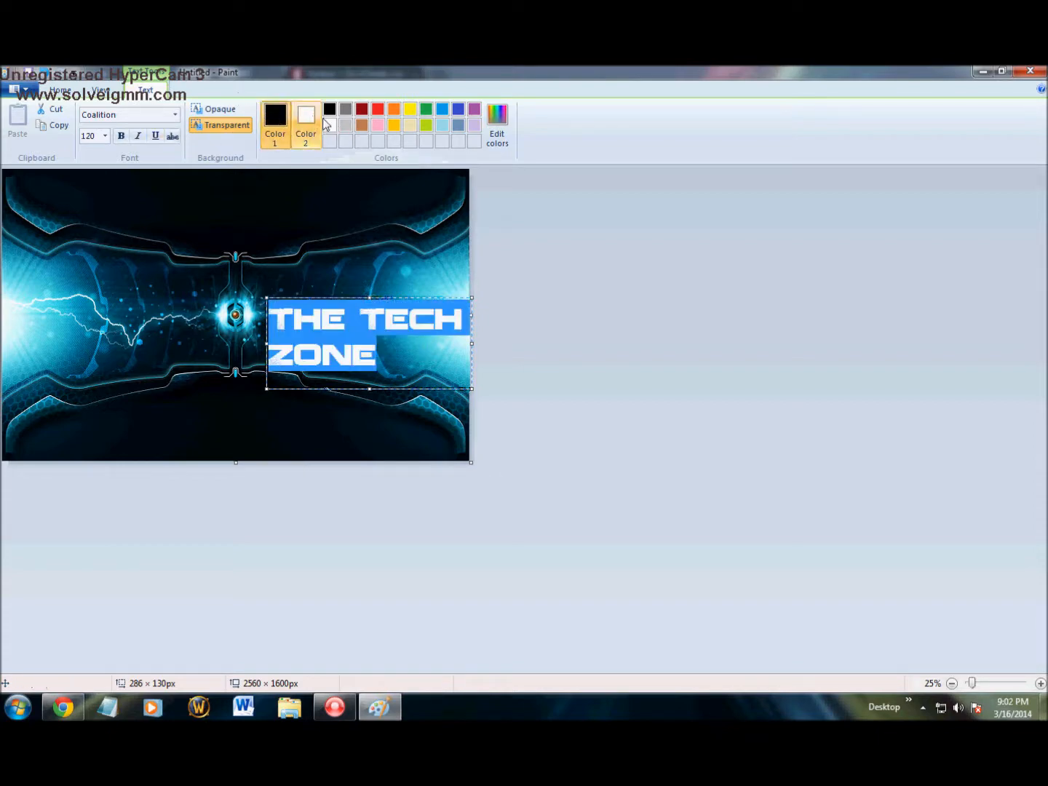
pyautogui.click(330, 125)
pyautogui.click(422, 375)
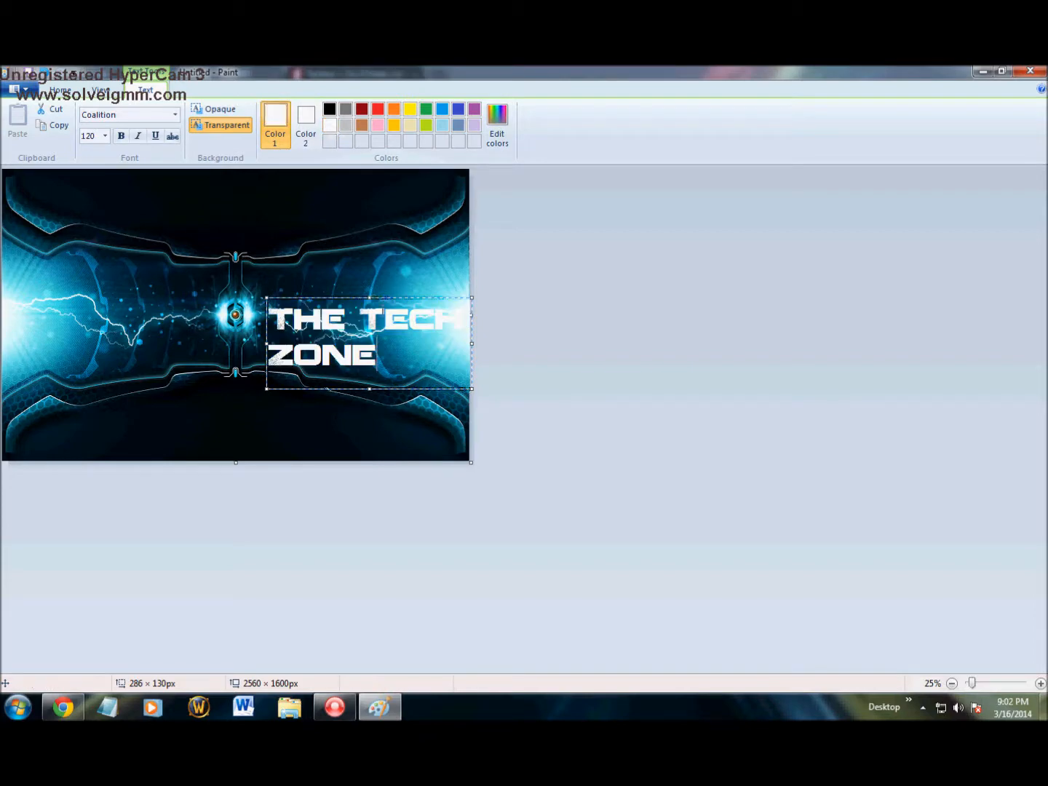
# Resize and raise the title's text box, centring "ZONE" beneath "THE TECH".
pyautogui.moveTo(473, 390)
pyautogui.mouseDown()
pyautogui.moveTo(403, 361)
pyautogui.moveTo(478, 403)
pyautogui.moveTo(449, 386)
pyautogui.moveTo(464, 402)
pyautogui.moveTo(448, 358)
pyautogui.moveTo(460, 386)
pyautogui.mouseUp()
pyautogui.moveTo(365, 386); pyautogui.dragTo(371, 408)
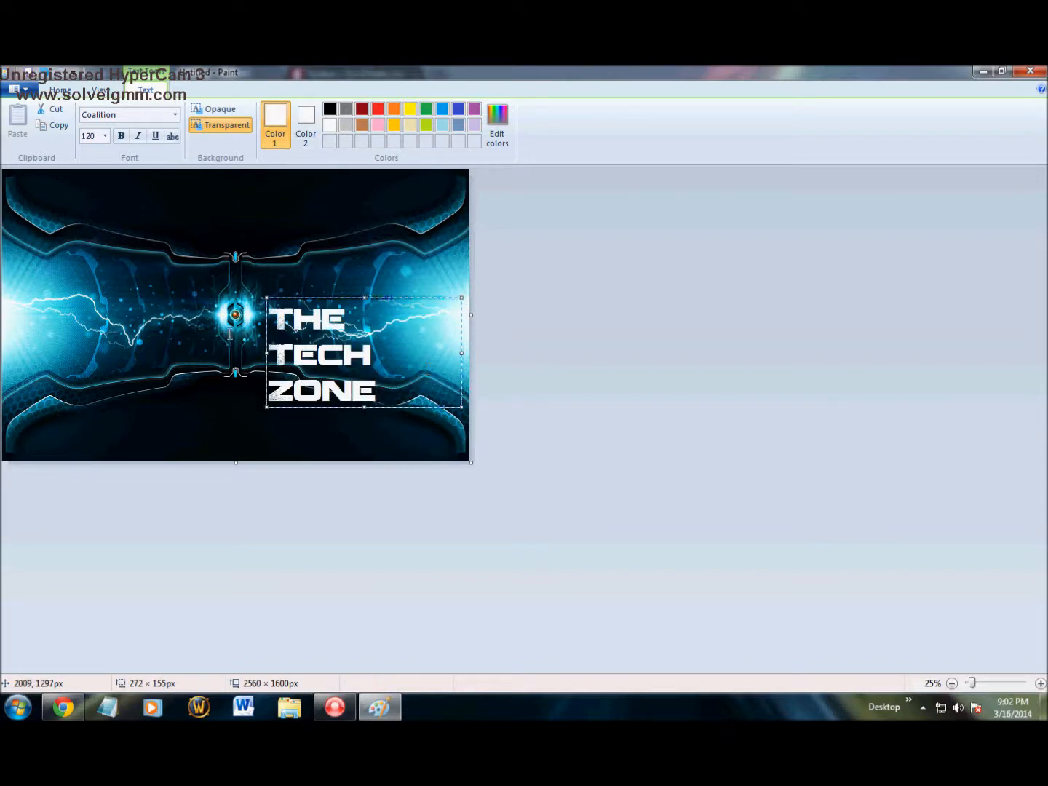
pyautogui.moveTo(267, 353); pyautogui.dragTo(256, 354)
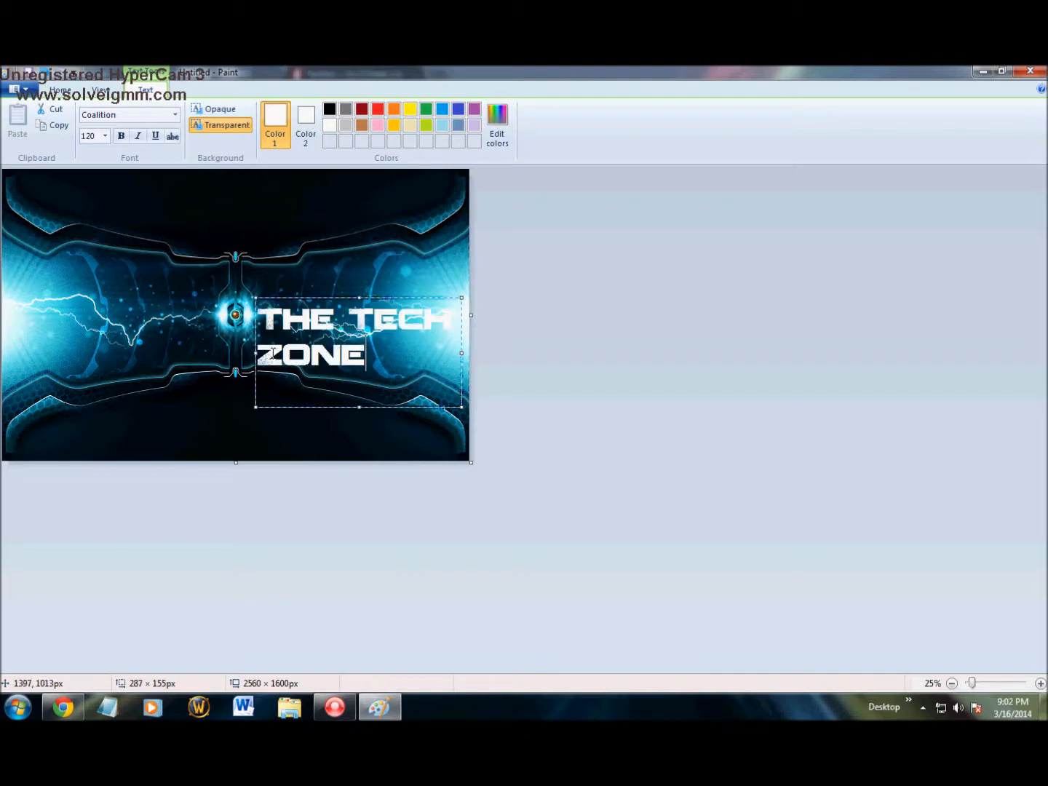
pyautogui.click(260, 357)
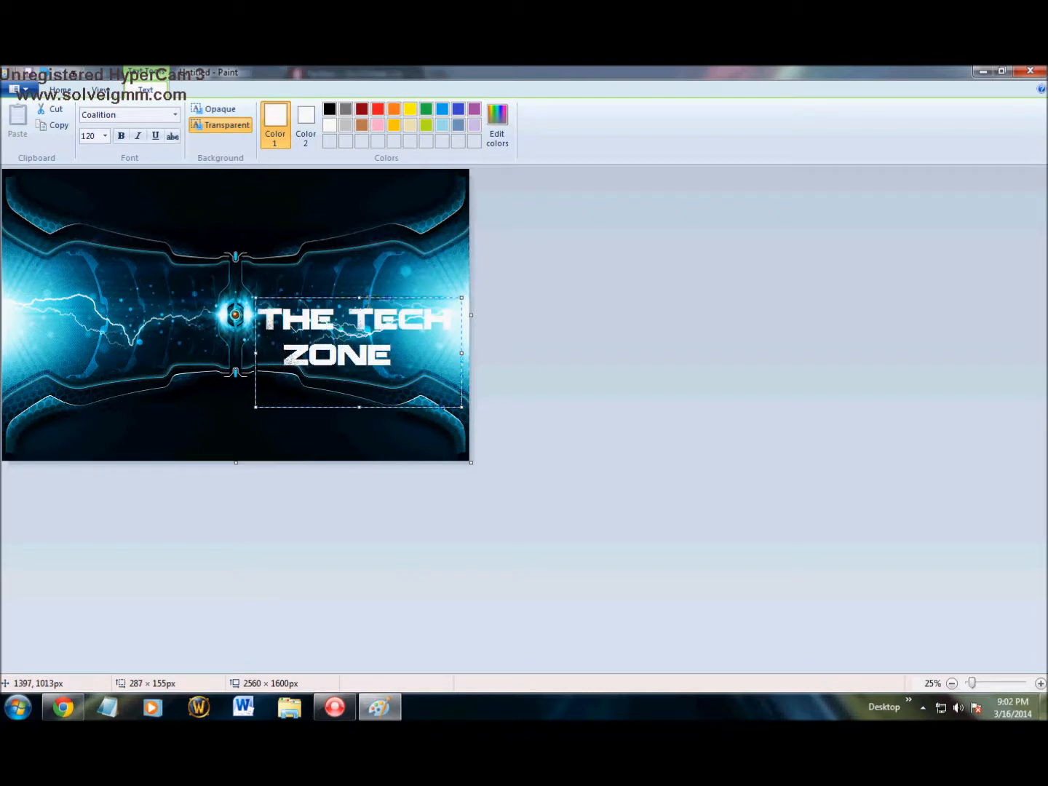
pyautogui.moveTo(370, 296); pyautogui.dragTo(389, 272)
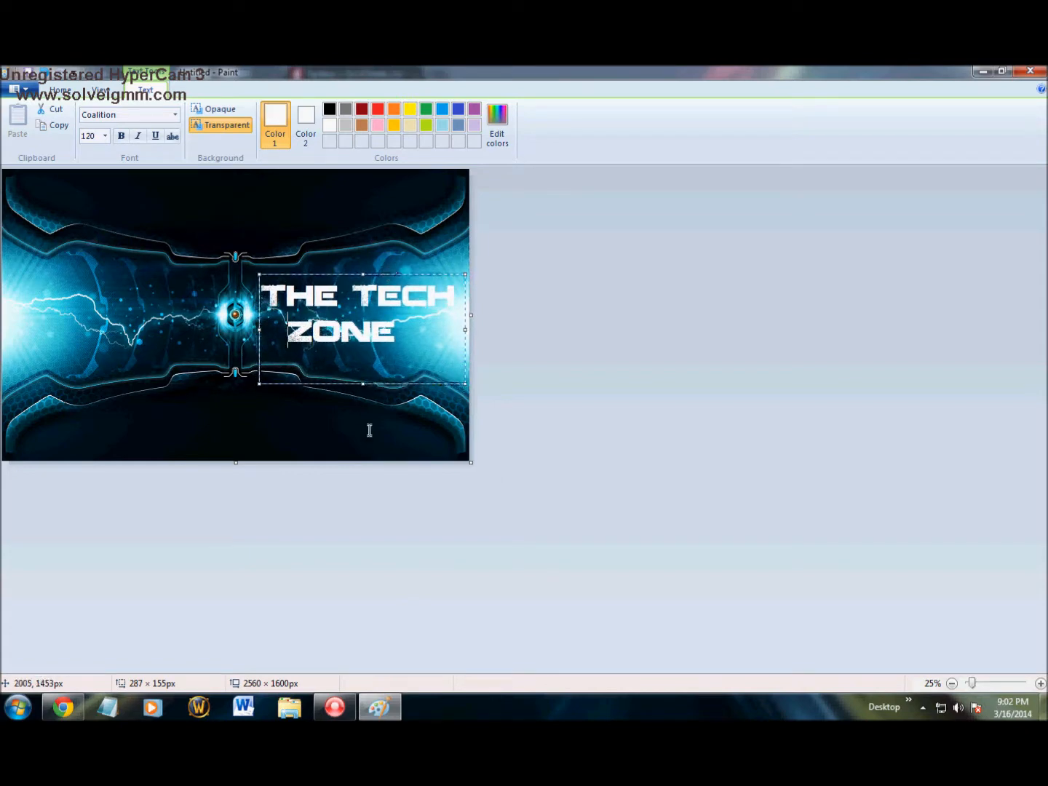
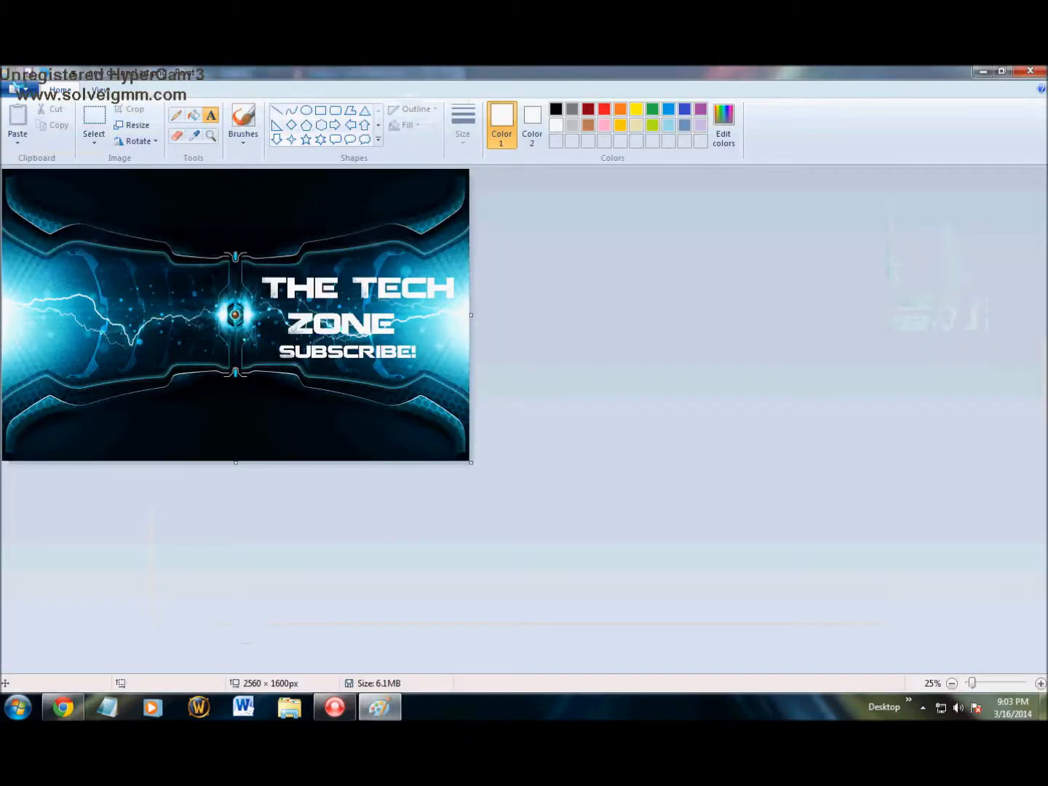
pyautogui.click(16, 88)
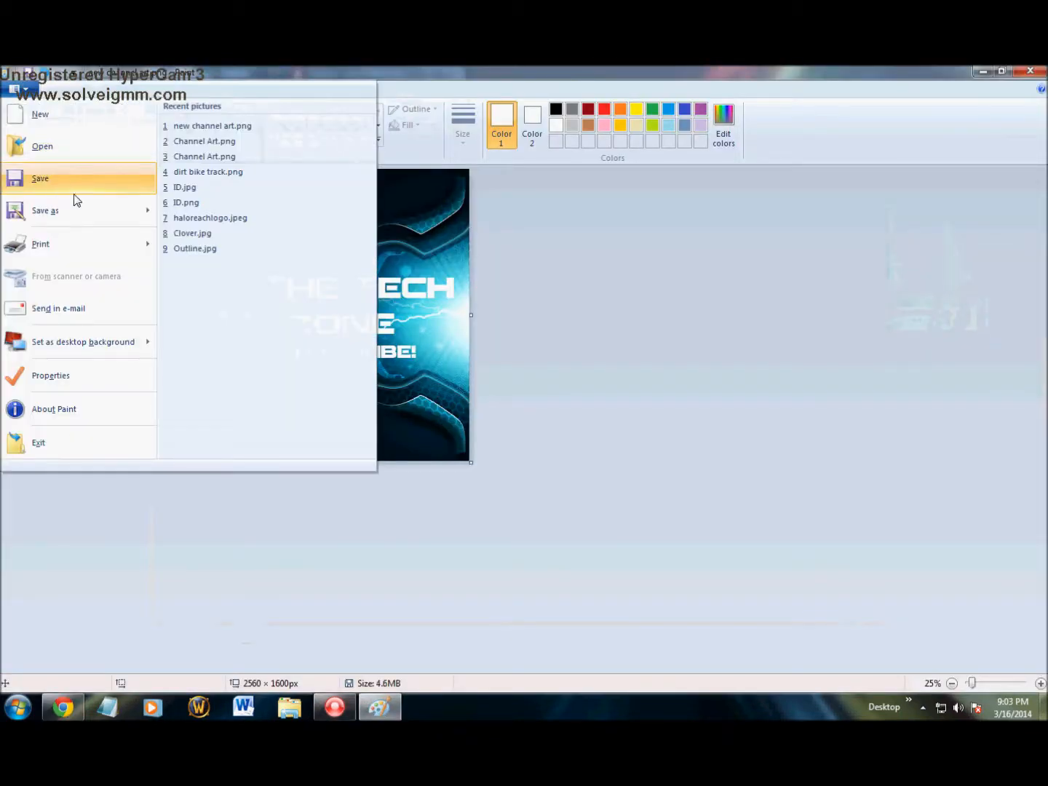
pyautogui.click(92, 210)
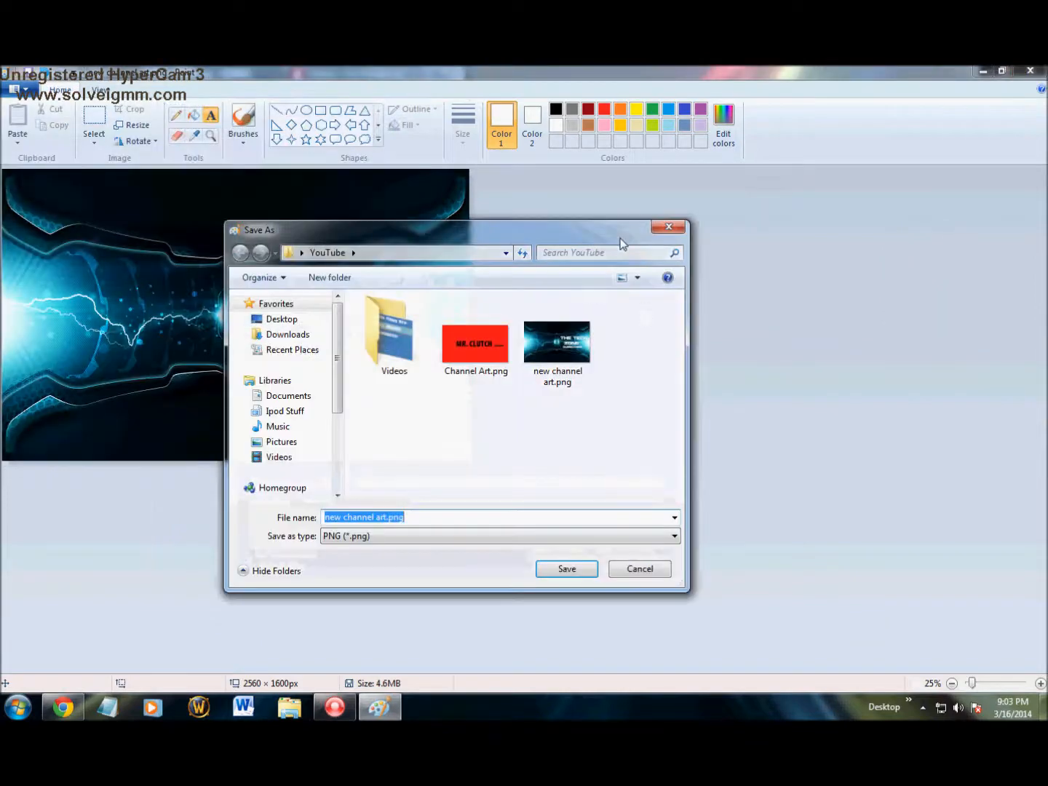
pyautogui.click(668, 226)
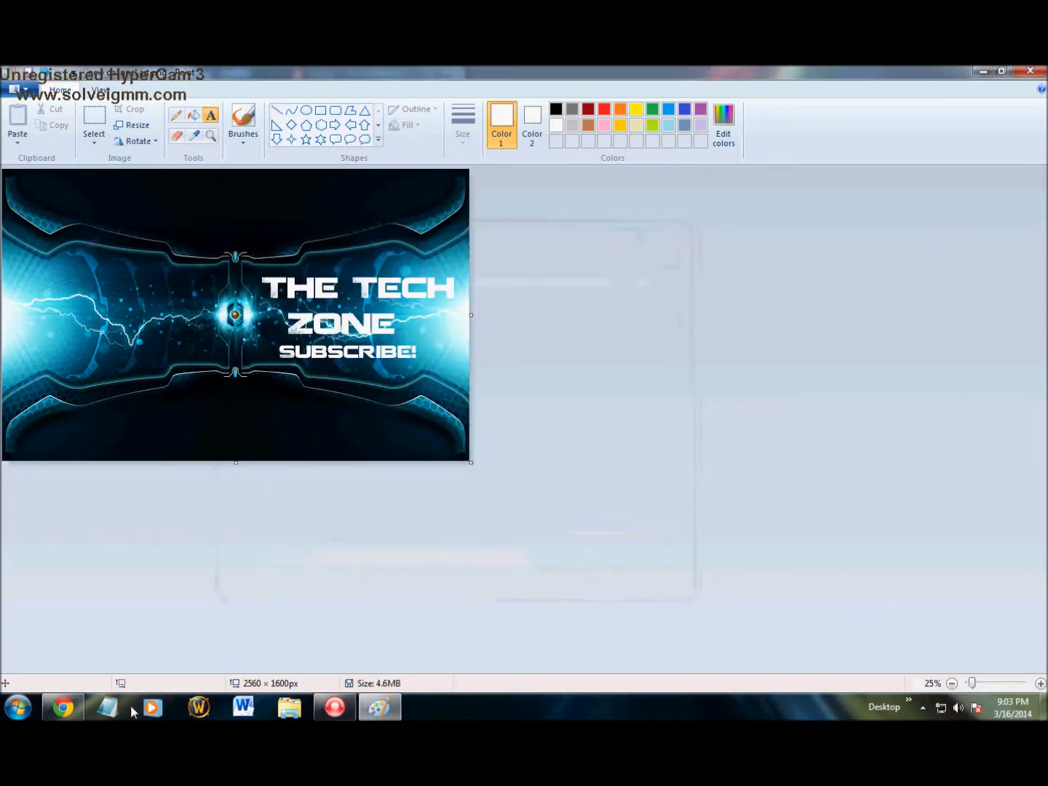
# Switch to YouTube in Chrome and upload new channel art.png from the YouTube folder to preview it as channel art.
pyautogui.click(63, 708)
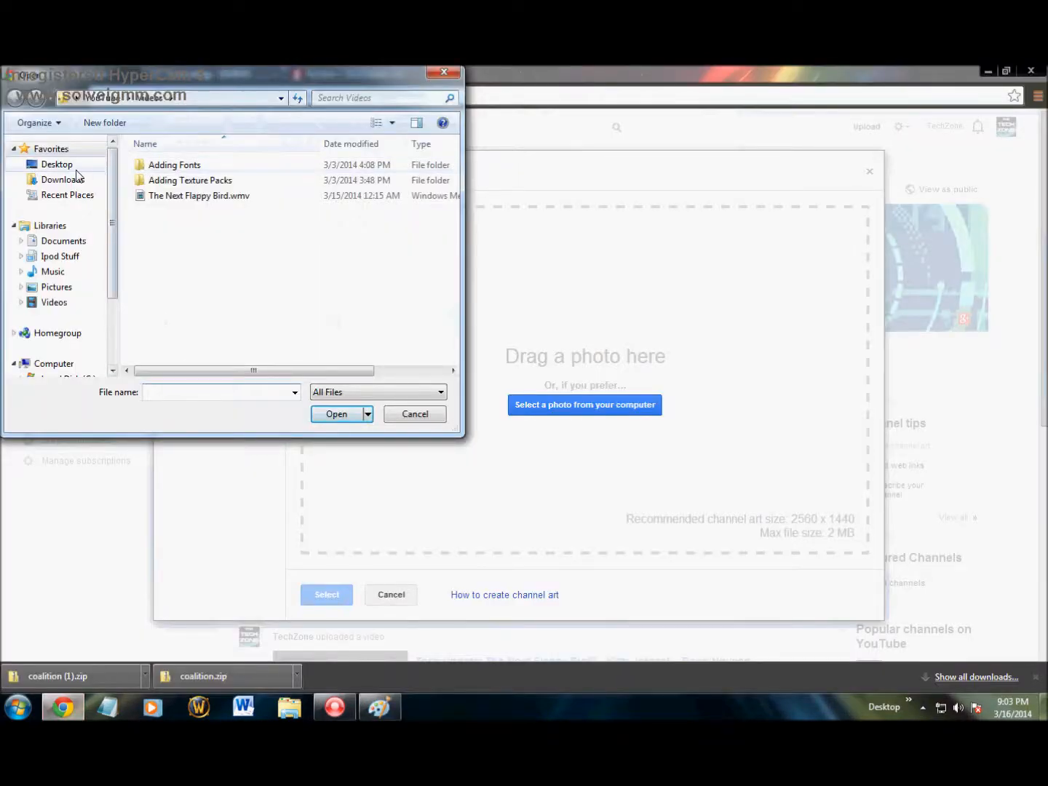
pyautogui.click(96, 96)
pyautogui.click(416, 187)
pyautogui.doubleClick(415, 187)
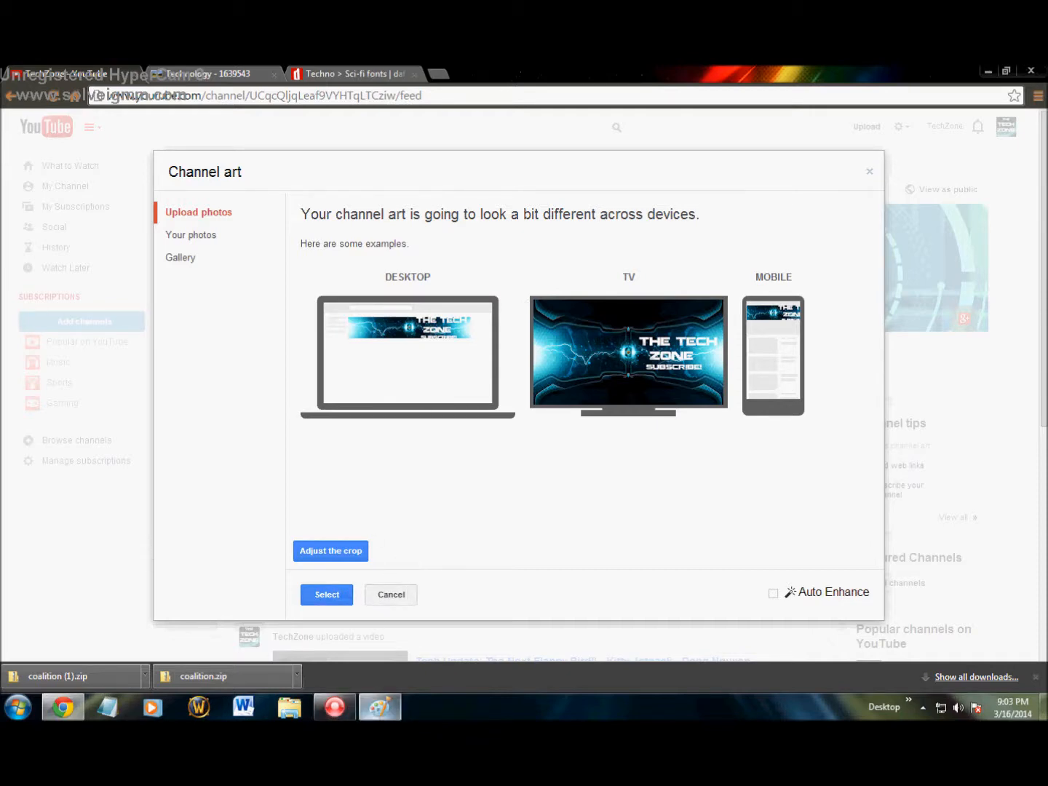
# Switch back to Paint and undo the title and "SUBSCRIBE!" text, leaving only the tech background.
pyautogui.click(374, 711)
pyautogui.moveTo(391, 335); pyautogui.dragTo(232, 302)
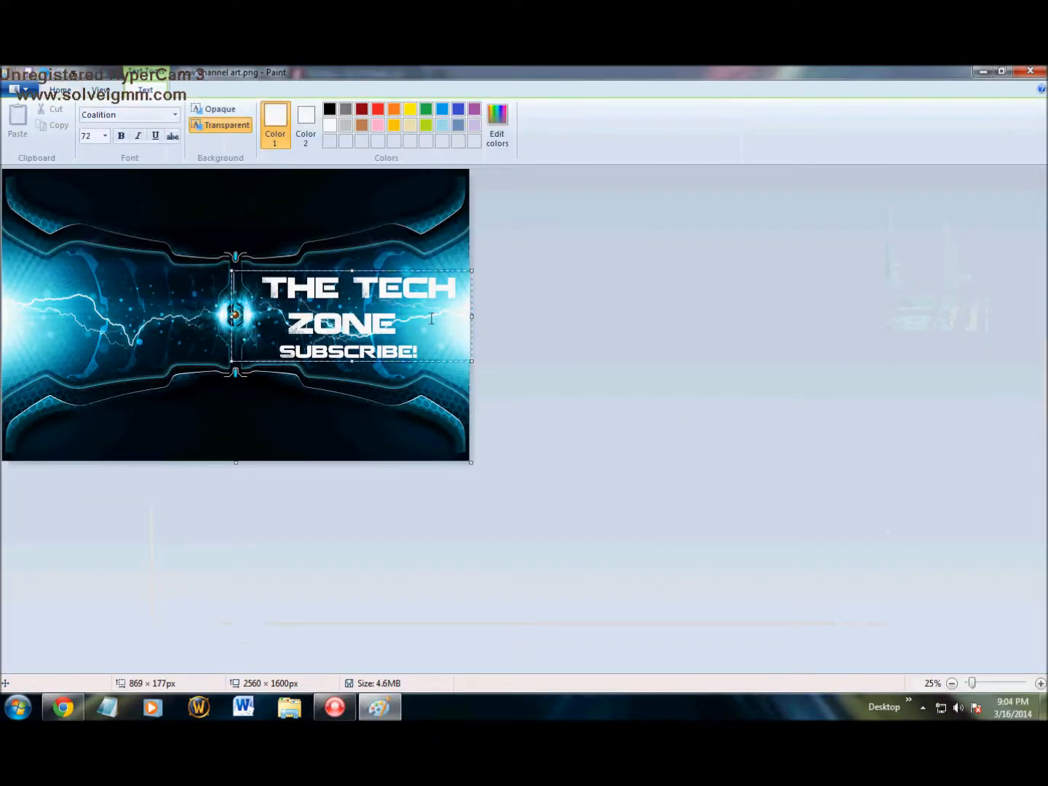
pyautogui.click(381, 398)
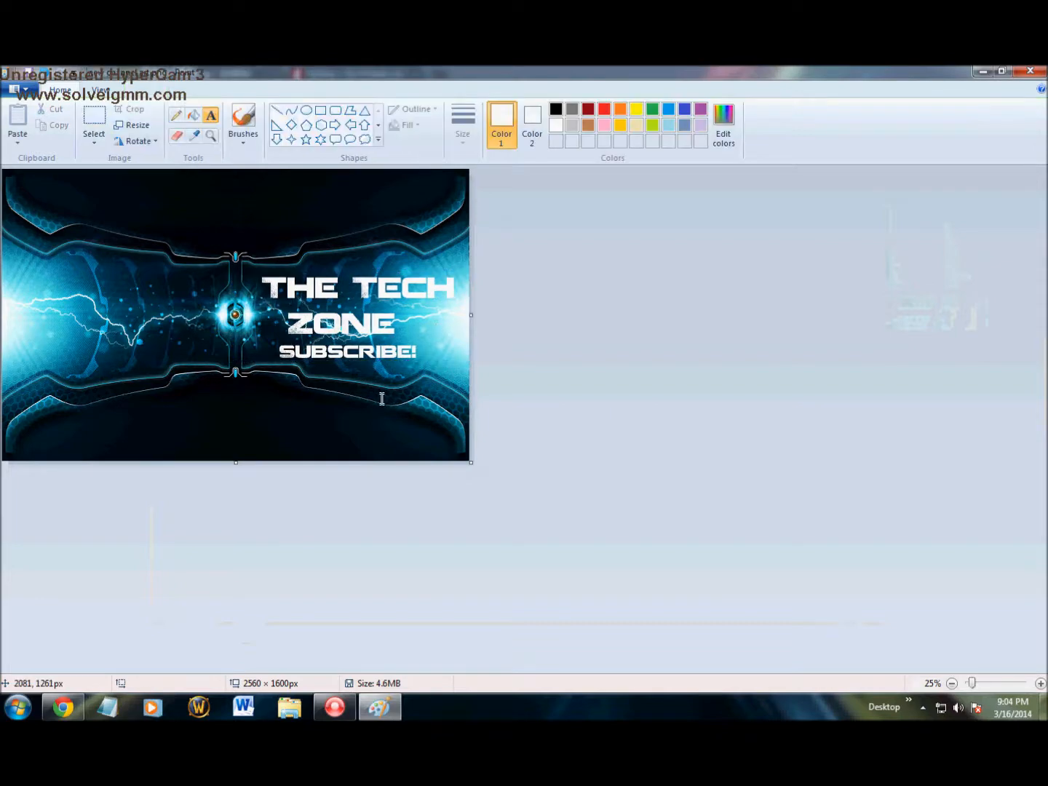
pyautogui.click(390, 320)
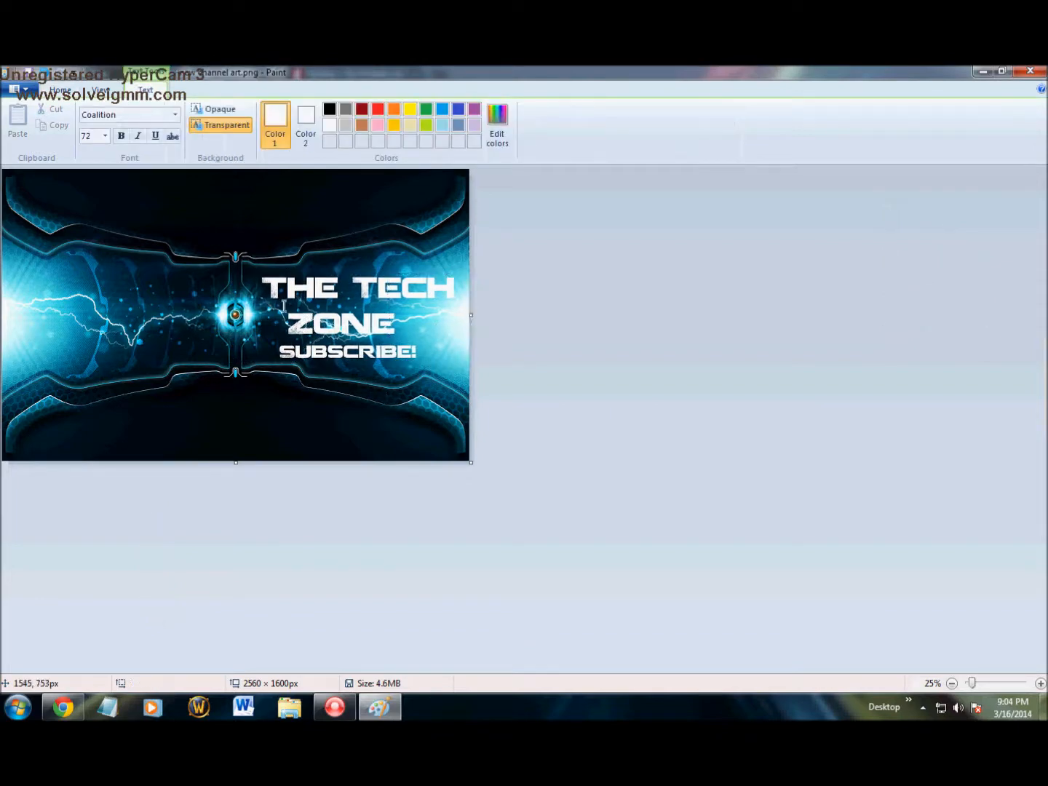
pyautogui.click(284, 307)
pyautogui.click(316, 305)
pyautogui.click(312, 294)
pyautogui.click(292, 286)
pyautogui.click(286, 285)
pyautogui.click(246, 282)
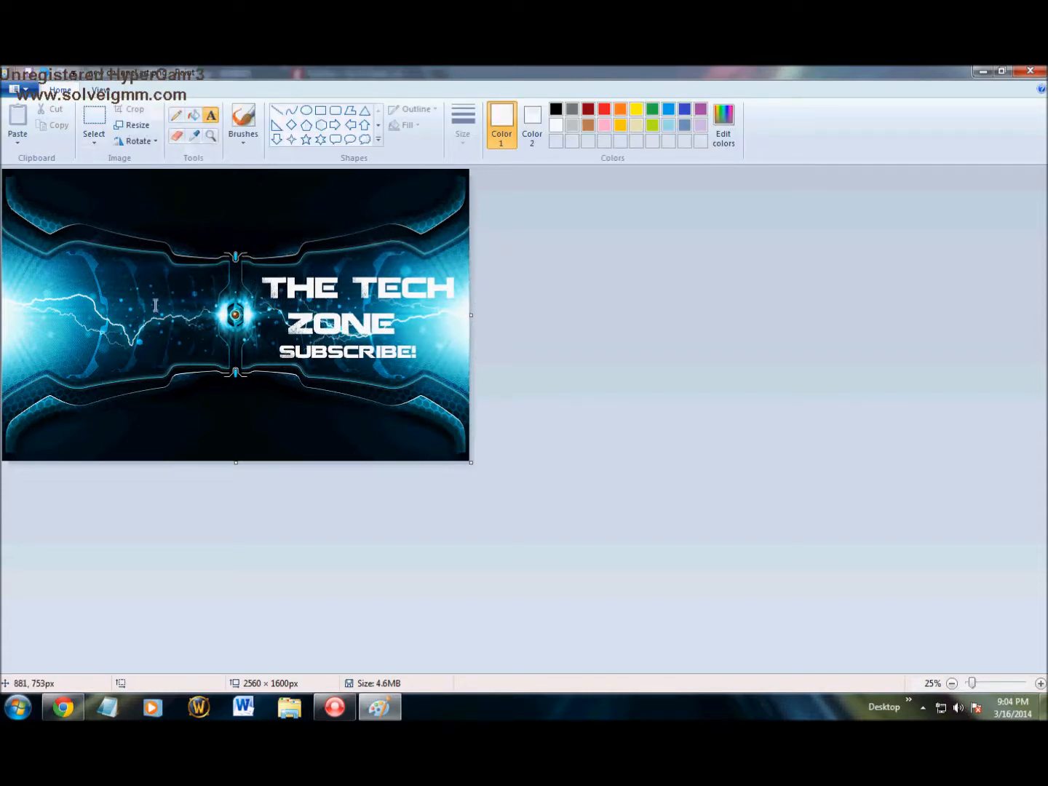
pyautogui.hotkey('ctrl', 'z')
pyautogui.hotkey('ctrl', 'z')
pyautogui.hotkey('ctrl', 'z')
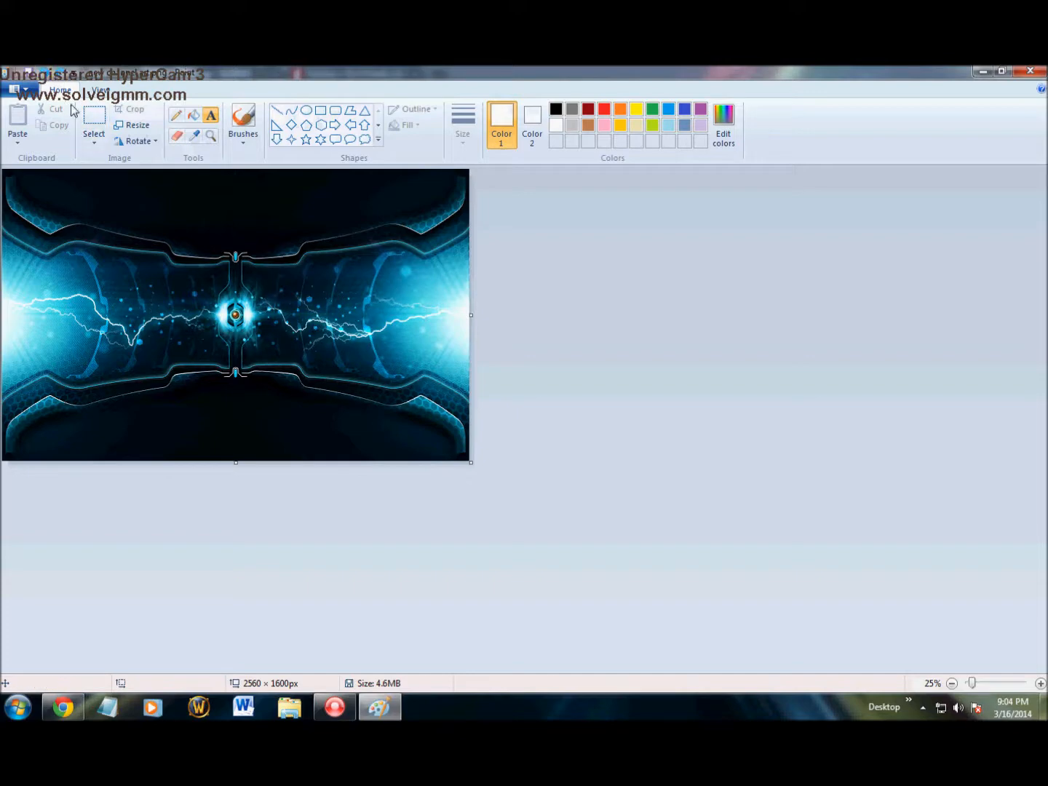
# Draw a text box about 1045 × 481 px on the right half of the image and set the font size to 100.
pyautogui.moveTo(265, 270); pyautogui.dragTo(471, 356)
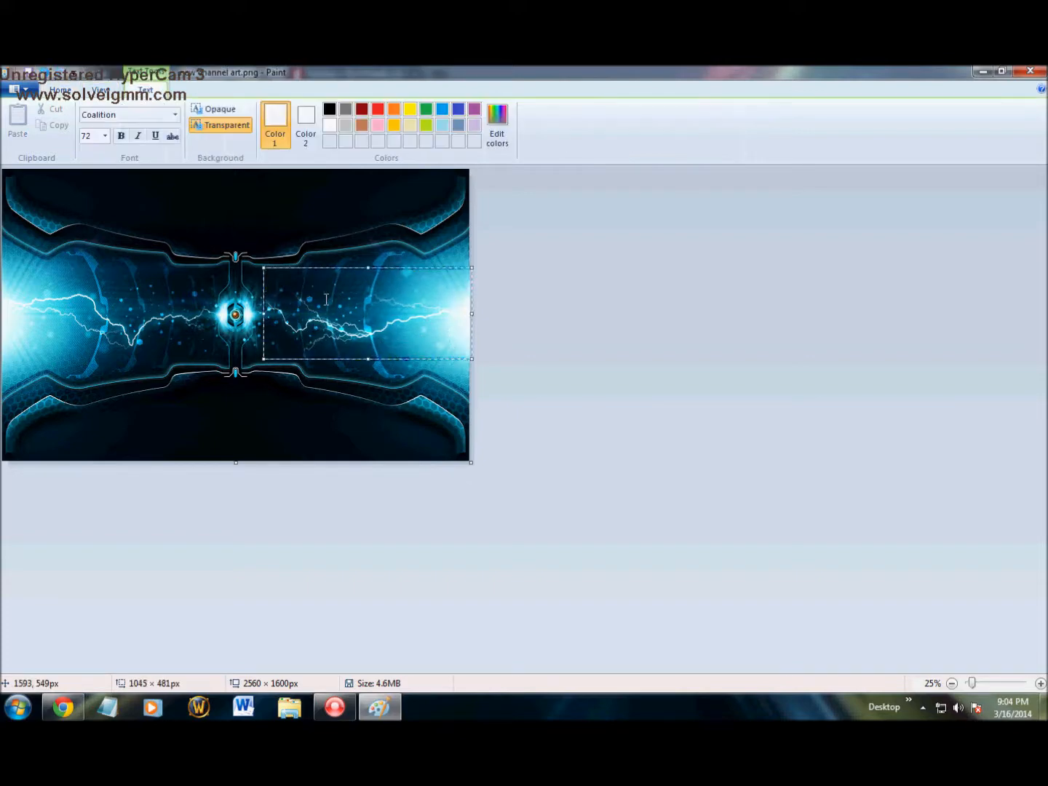
pyautogui.click(105, 136)
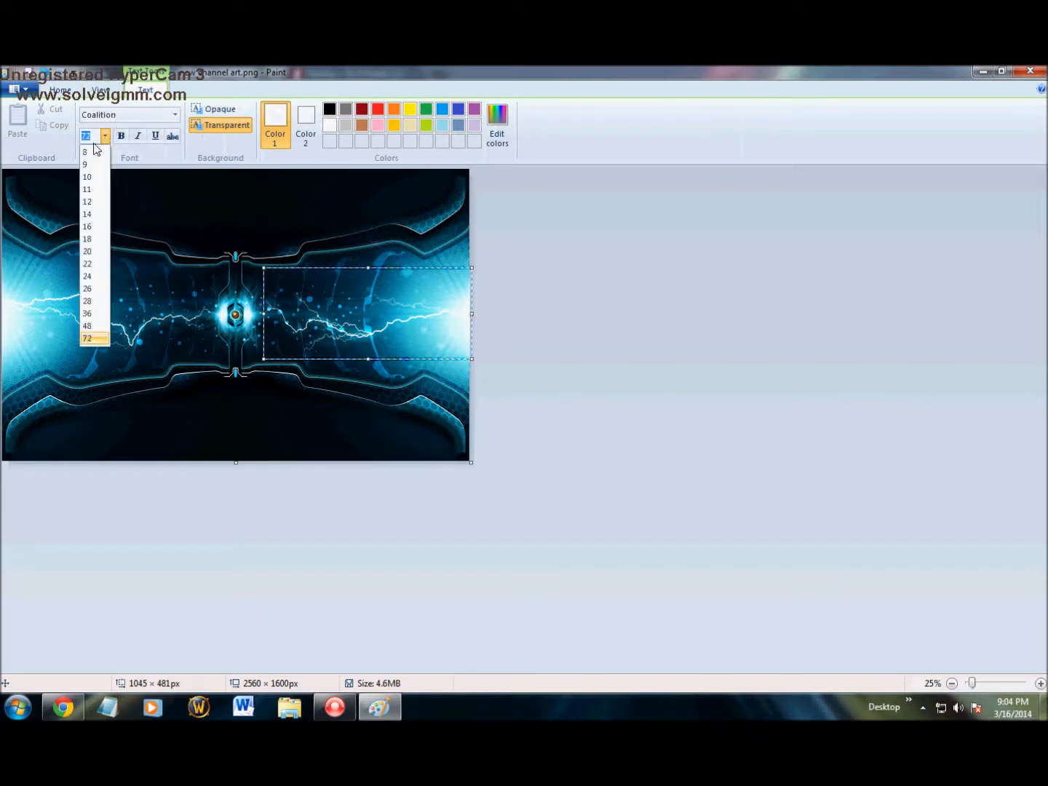
pyautogui.moveTo(95, 138); pyautogui.dragTo(76, 141)
pyautogui.write('100')
pyautogui.press('Return')
# Enter "THE TECH" and "ZONE" on two lines in the text box.
pyautogui.write('3')
pyautogui.press('BackSpace')
pyautogui.write('THE')
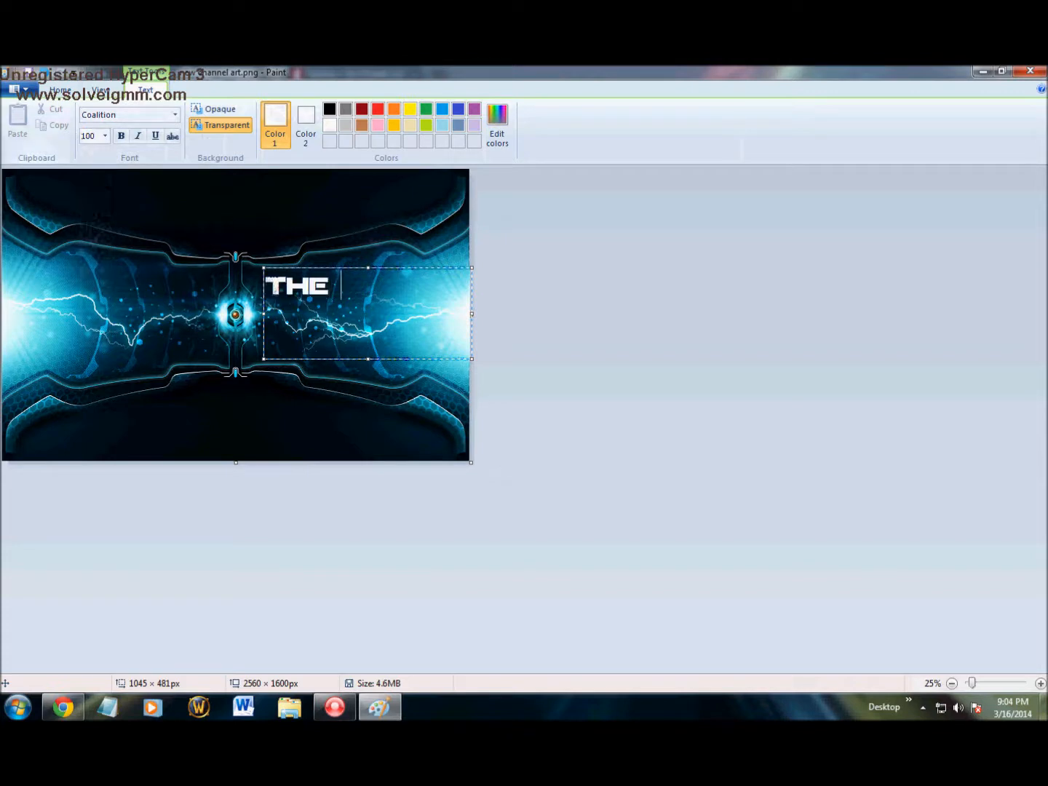
pyautogui.write(' TECH')
pyautogui.press('Return')
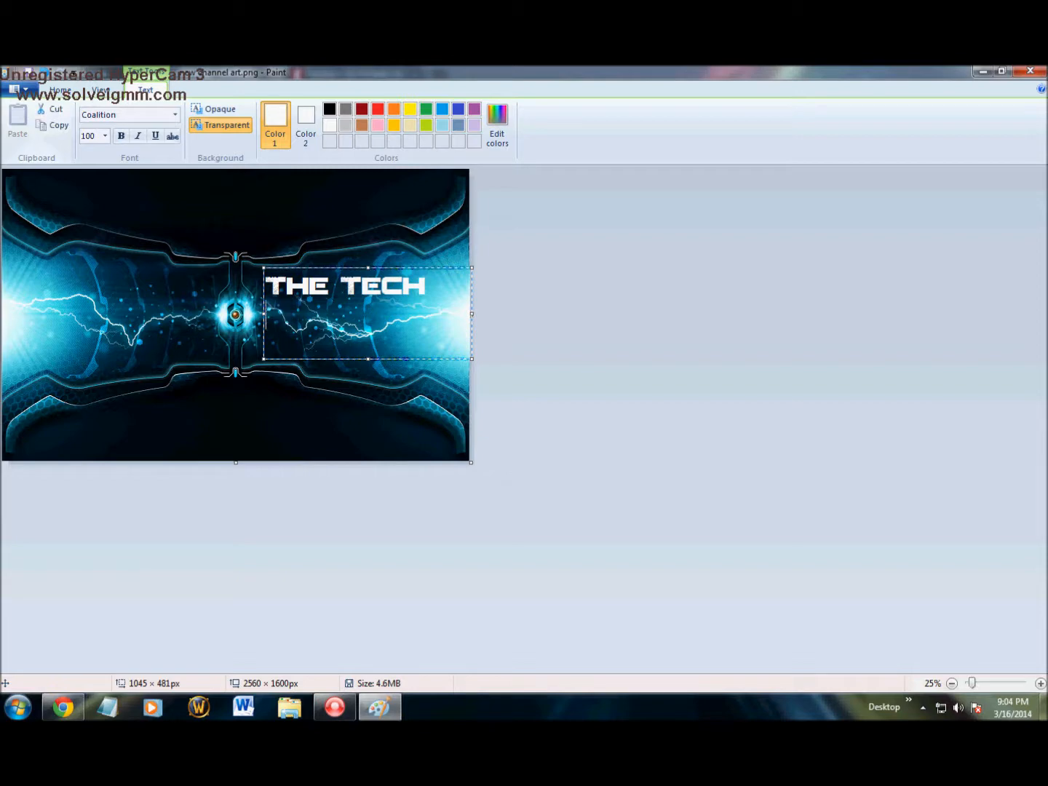
pyautogui.write('ZONE')
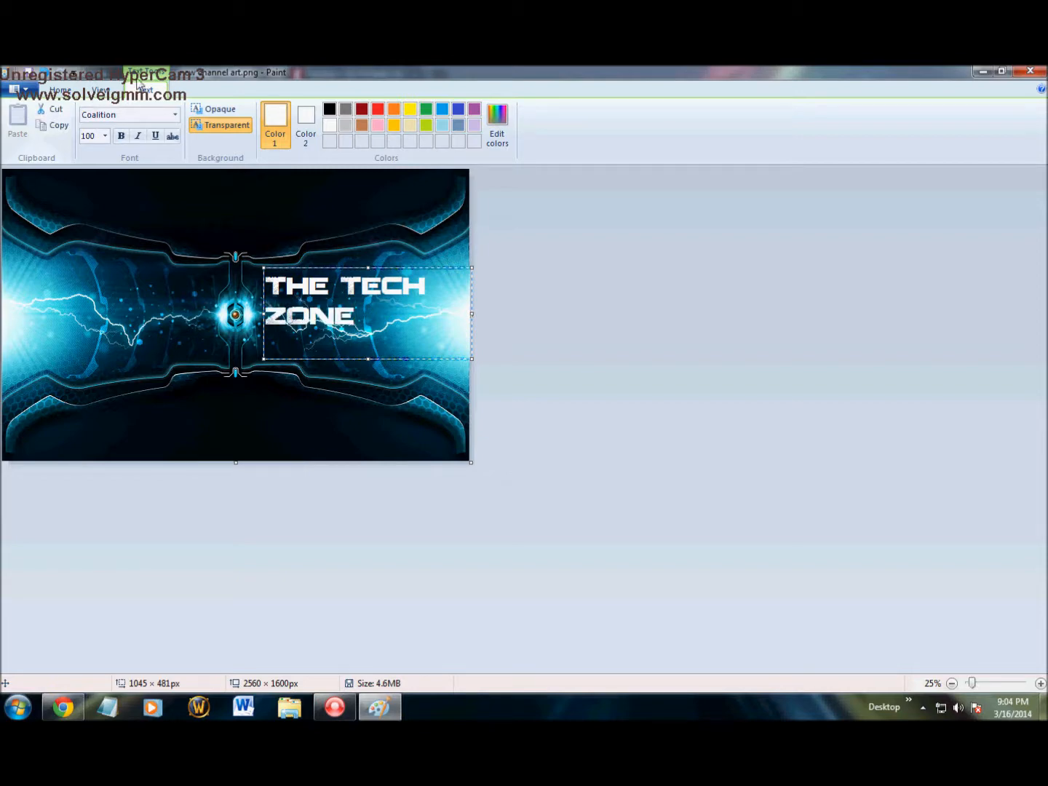
# Indent "ZONE" beneath "THE TECH" with spaces and move the text box slightly down.
pyautogui.click(264, 319)
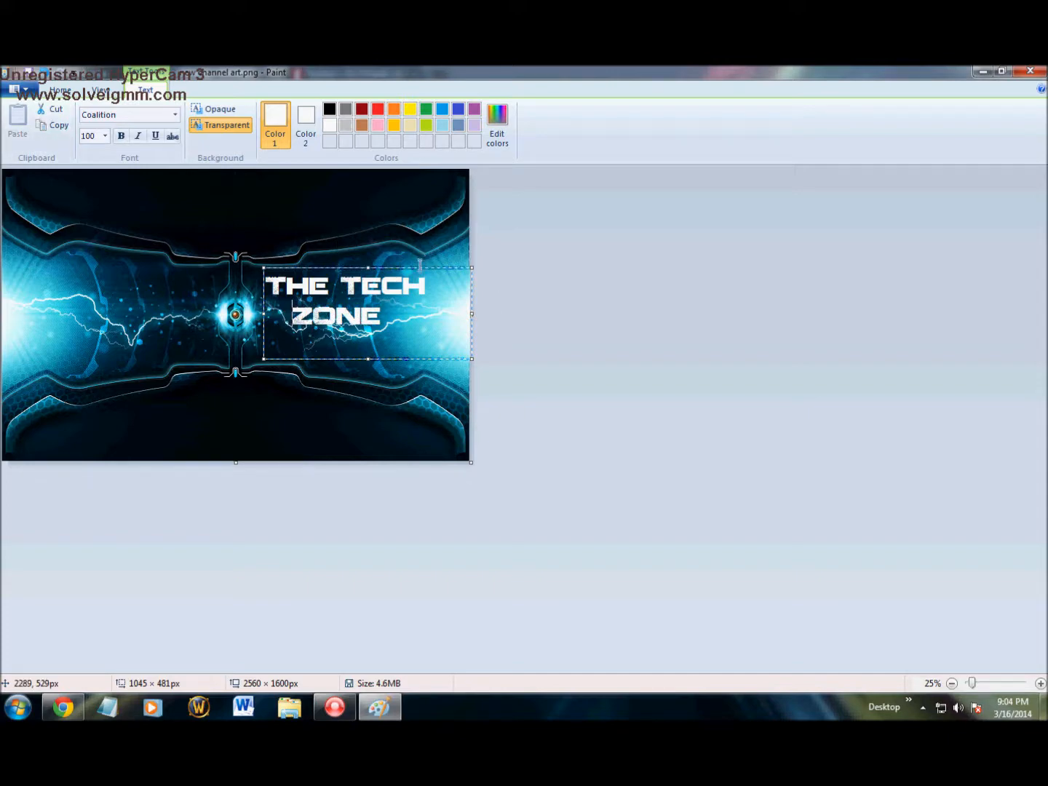
pyautogui.moveTo(417, 268); pyautogui.dragTo(417, 275)
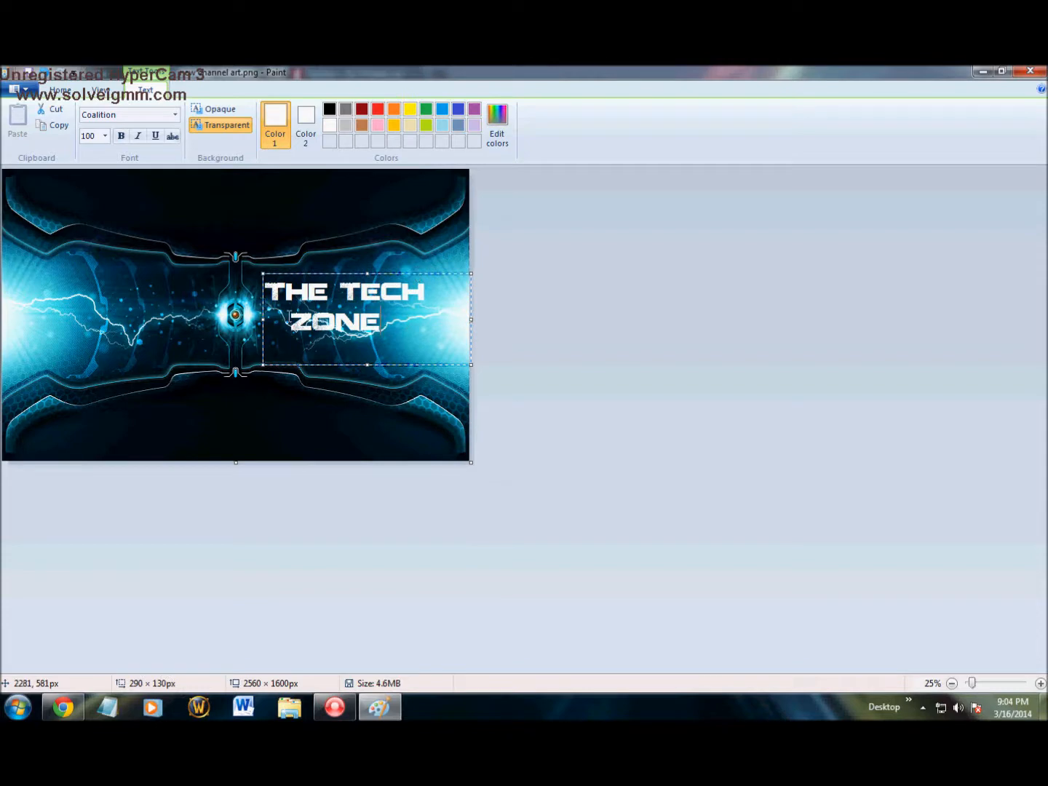
pyautogui.press('BackSpace')
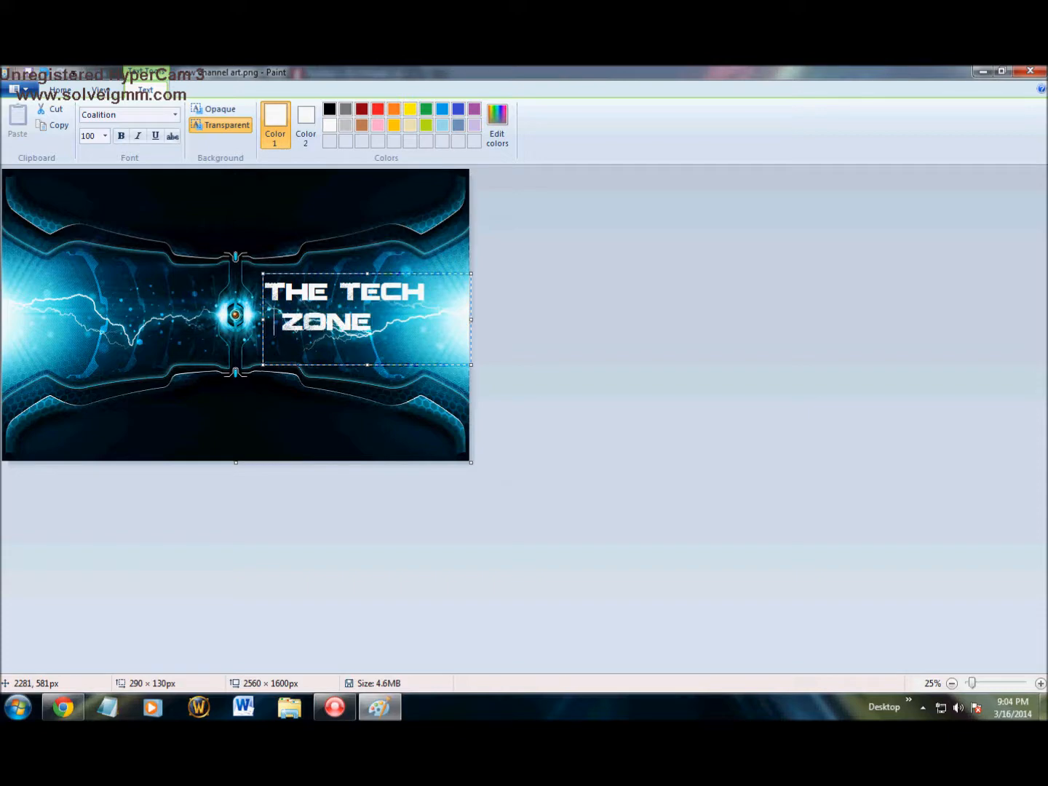
# Add "SUBSCRIBE!" at font size 48 on a third line, indented beneath "ZONE".
pyautogui.click(105, 136)
pyautogui.click(87, 325)
pyautogui.write('subscri')
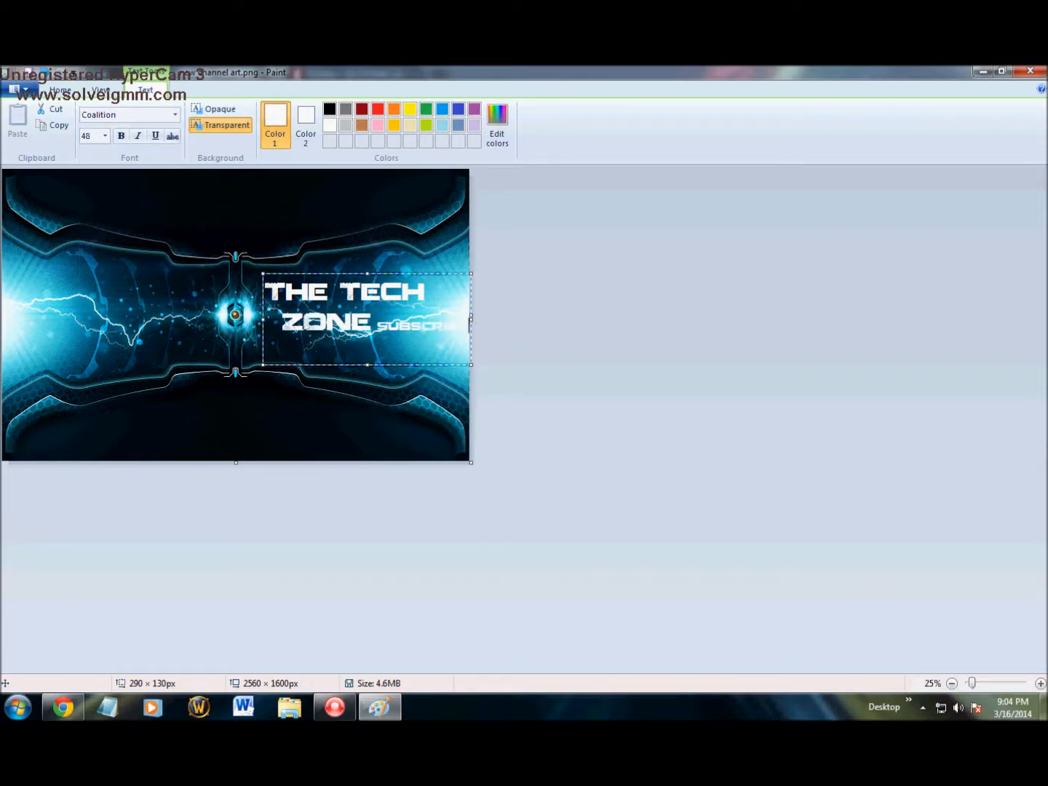
pyautogui.write('be')
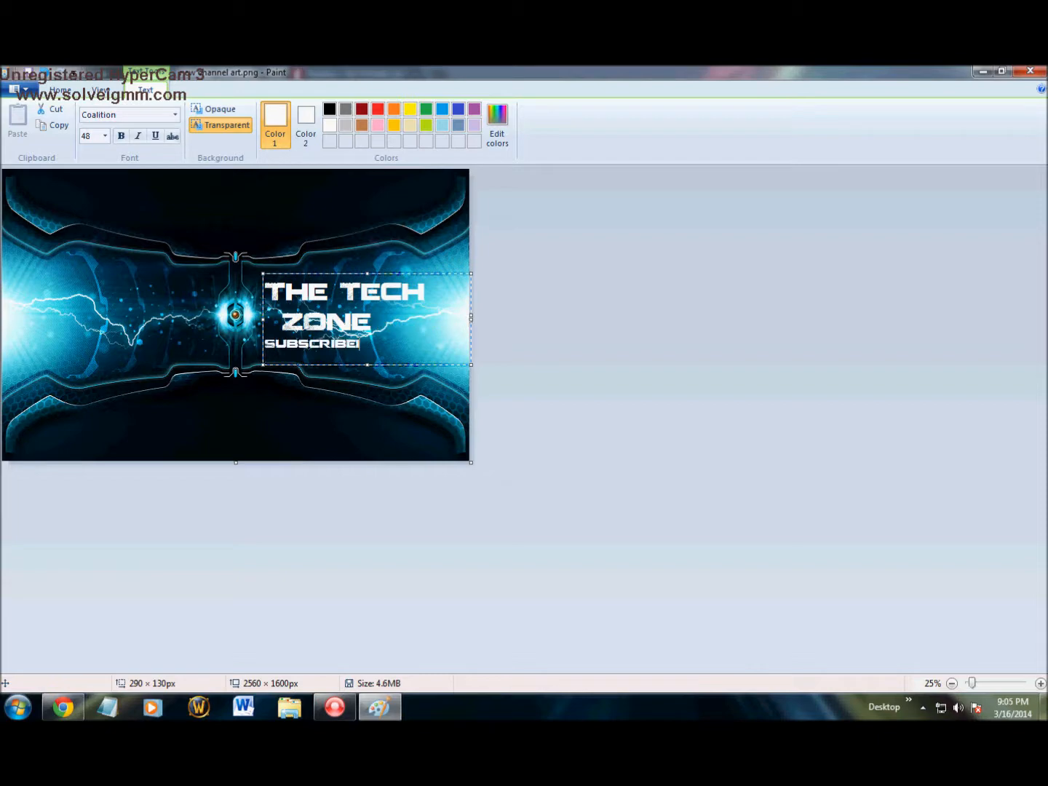
pyautogui.click(371, 322)
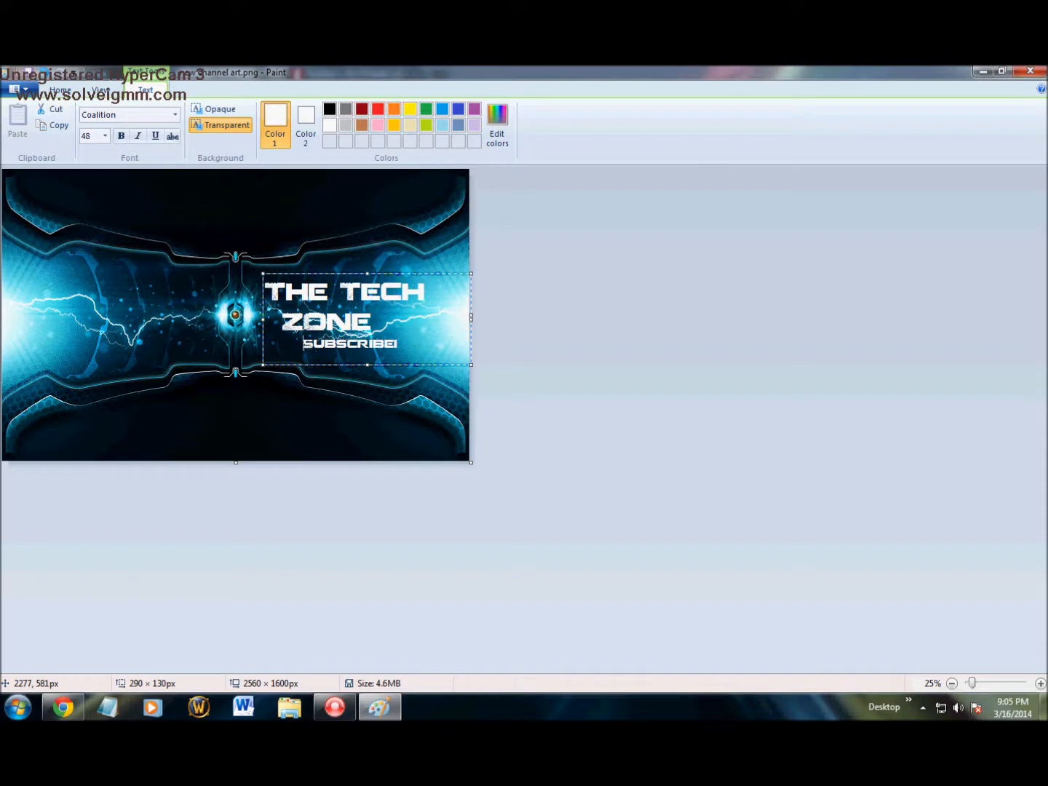
# Switch to YouTube in Chrome and upload the revised new channel art.png from the computer in the Channel art dialog.
pyautogui.click(62, 706)
pyautogui.click(195, 235)
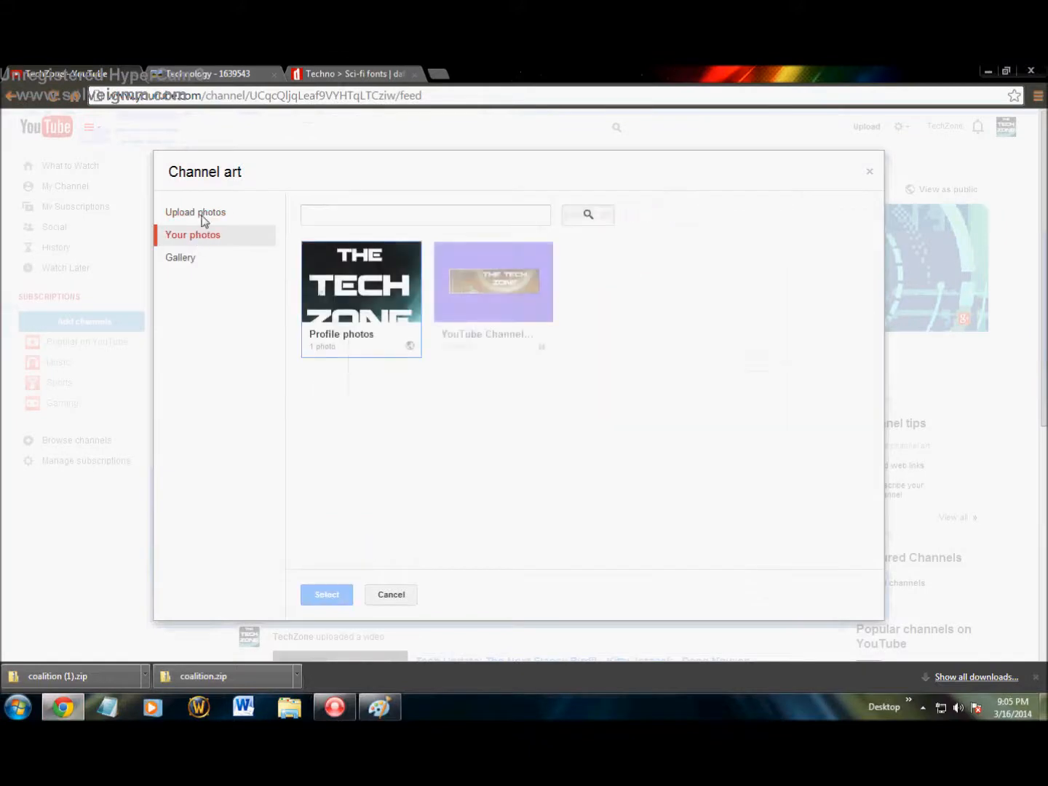
pyautogui.click(203, 219)
pyautogui.click(574, 404)
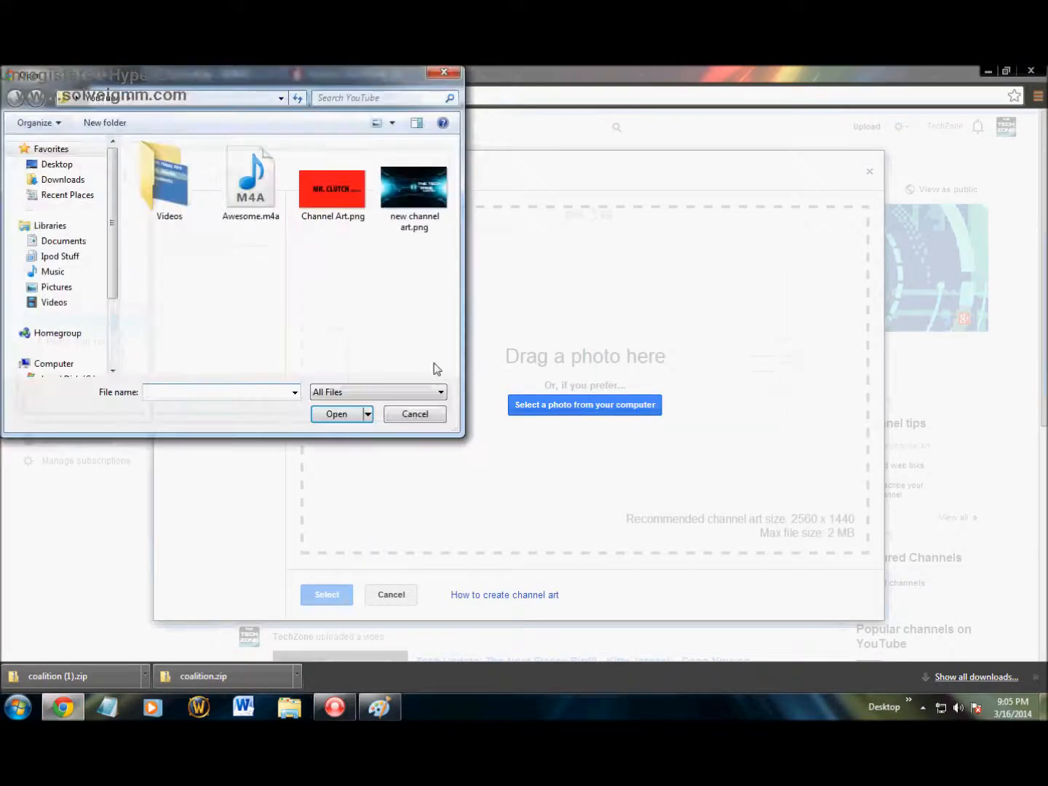
pyautogui.doubleClick(423, 212)
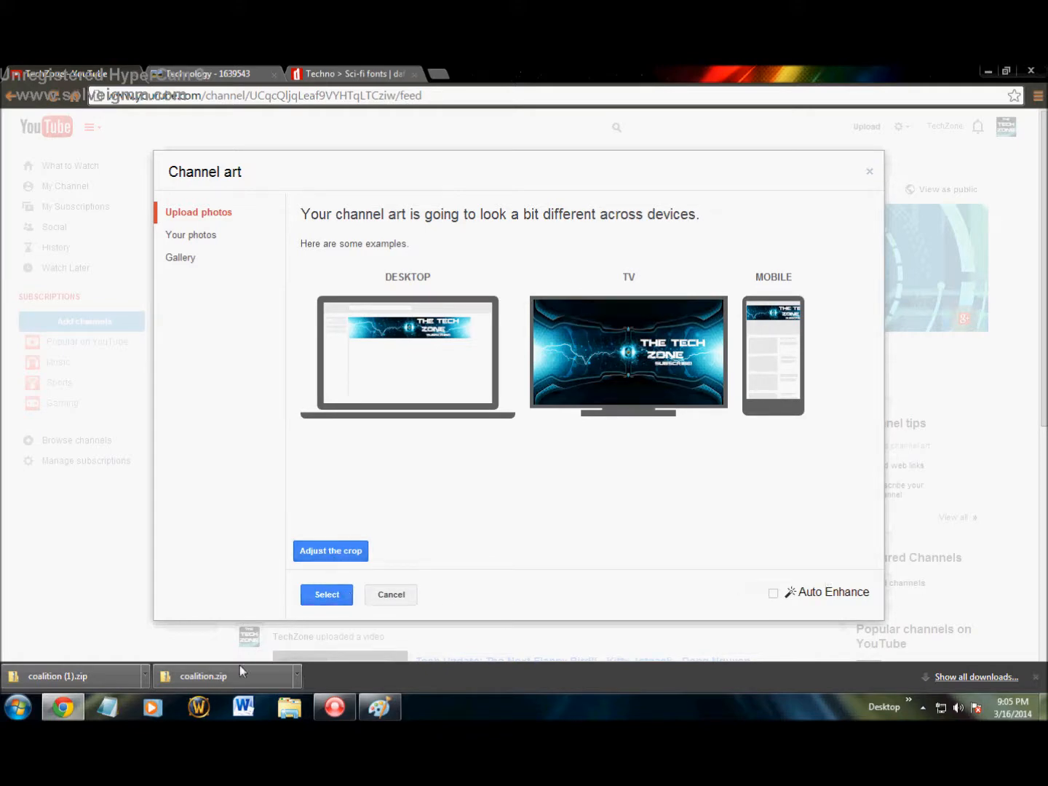
# Try to apply the uploaded image as channel art and close the Channel art dialog.
pyautogui.click(321, 595)
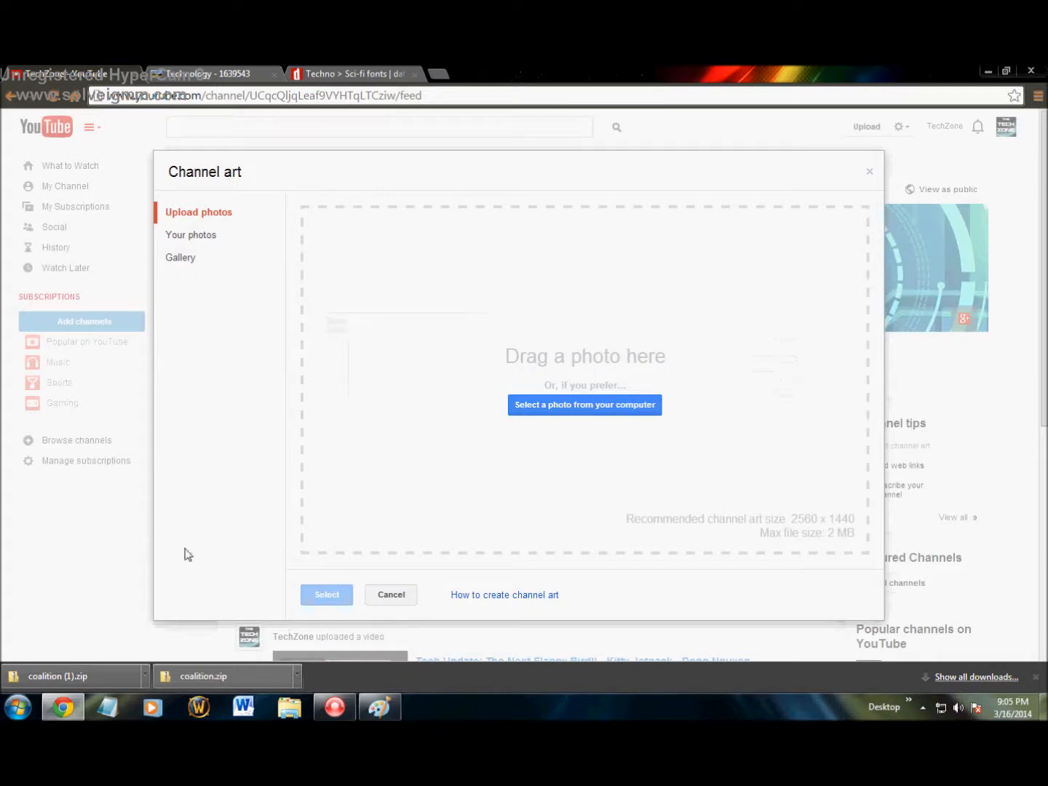
pyautogui.click(868, 172)
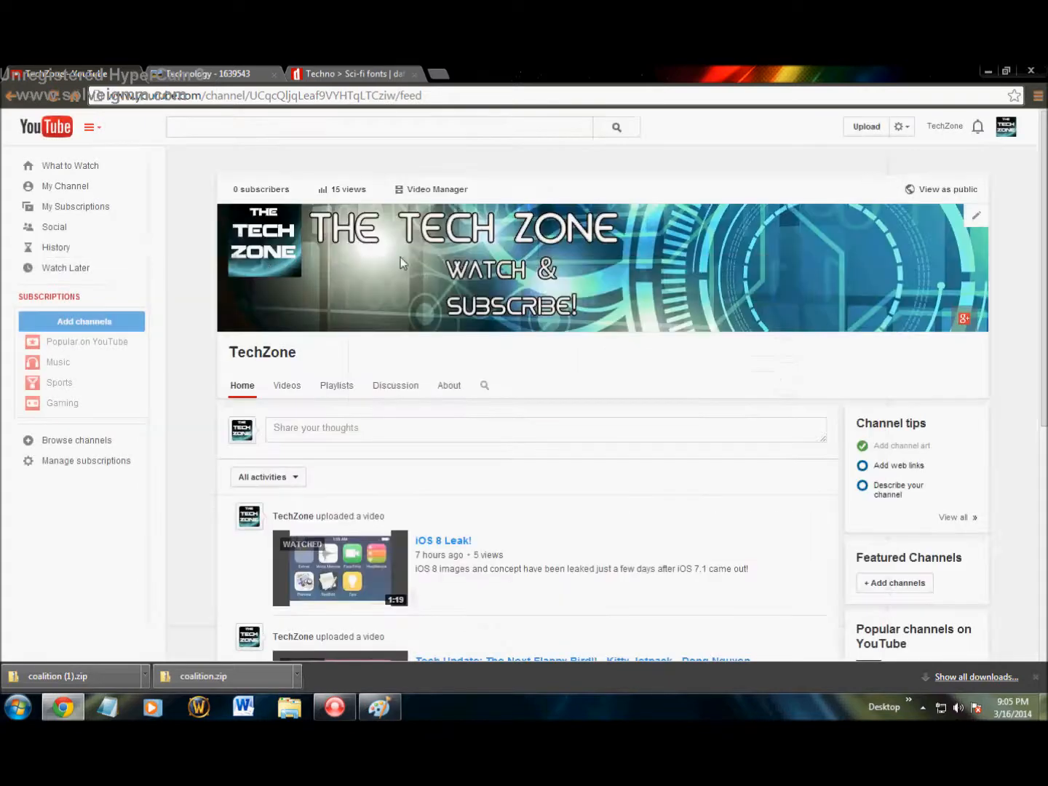
pyautogui.click(111, 188)
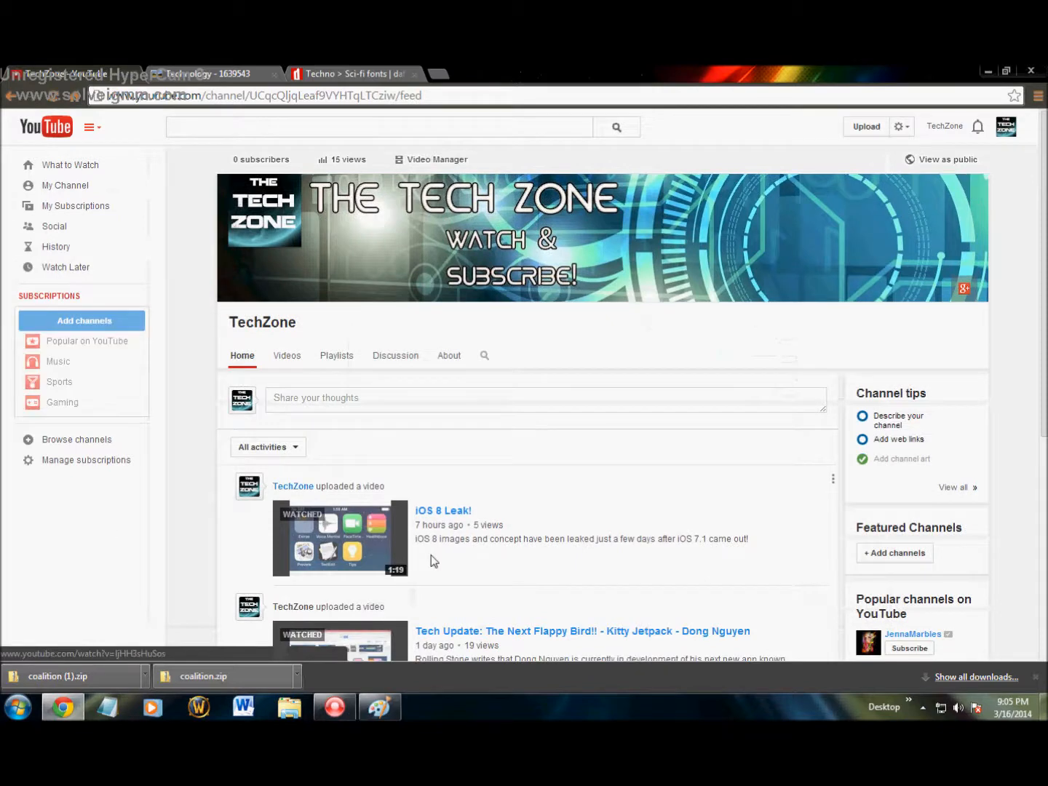
# Try again to upload new channel art.png from the computer and apply it as the channel art.
pyautogui.click(976, 185)
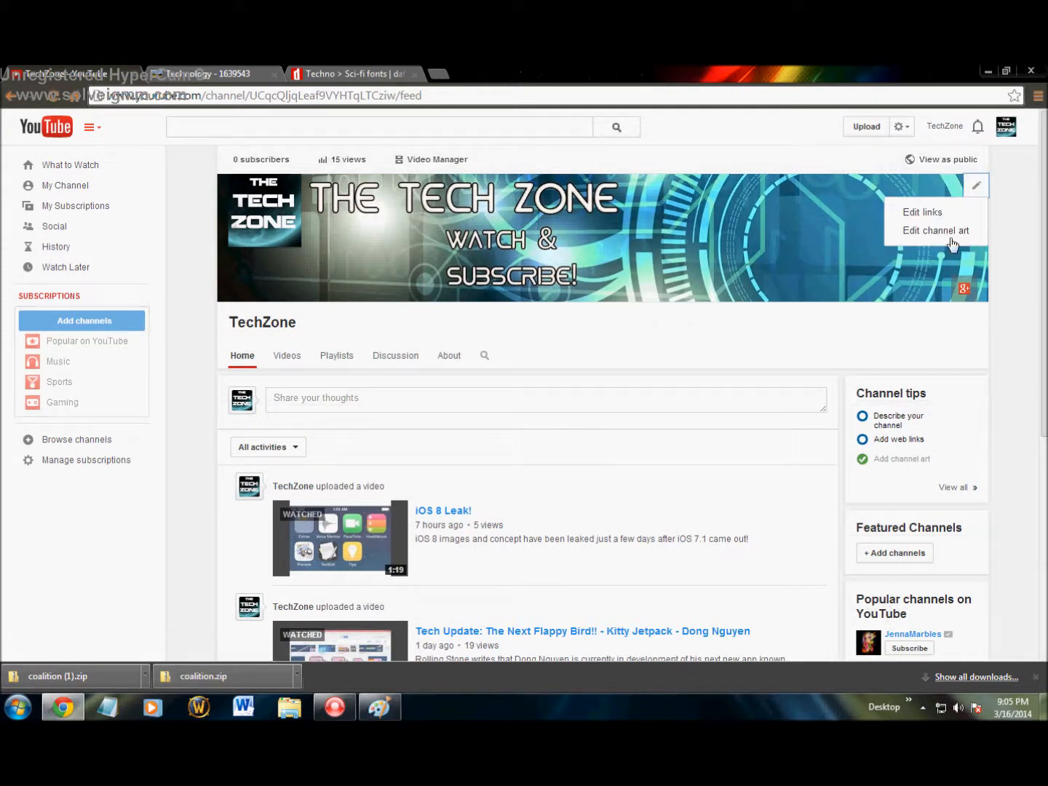
pyautogui.click(947, 230)
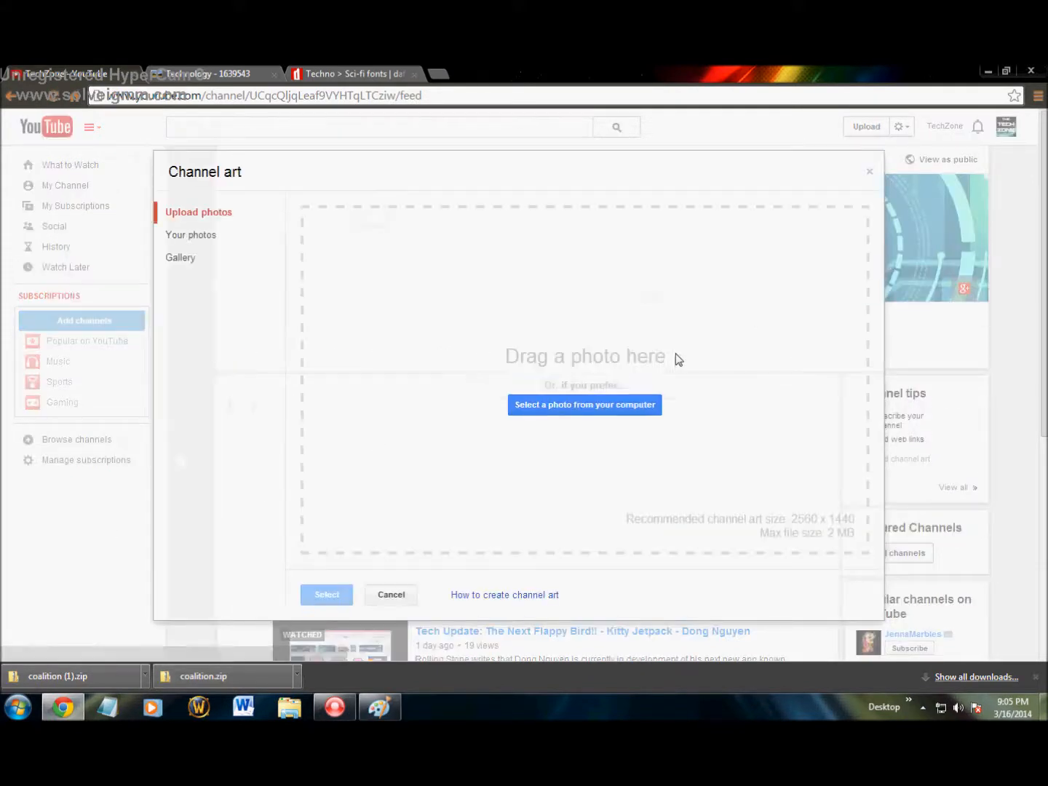
pyautogui.click(575, 405)
pyautogui.click(408, 200)
pyautogui.doubleClick(404, 211)
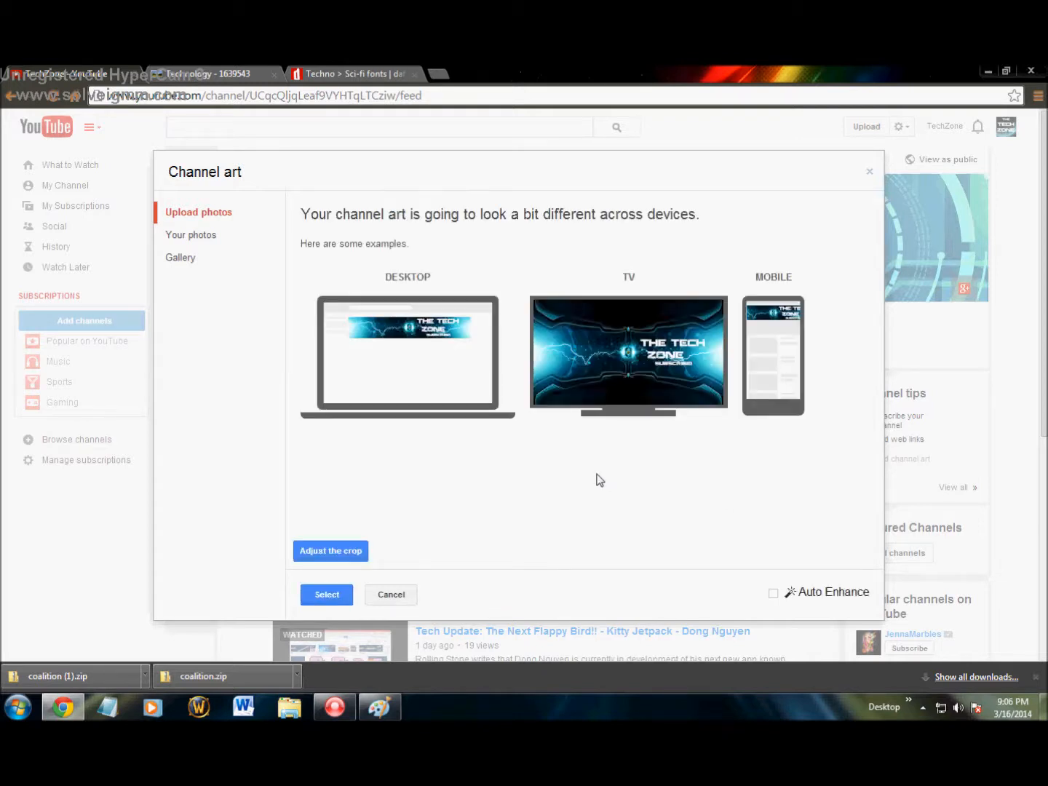
pyautogui.click(328, 595)
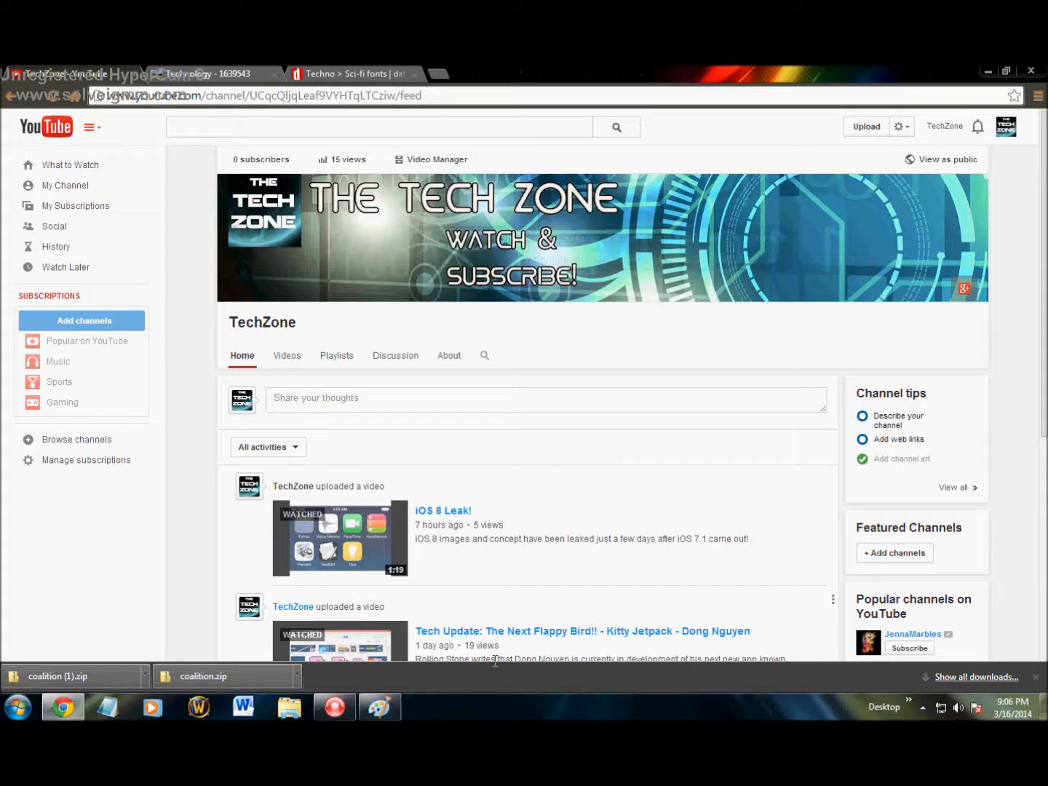
# Switch to Paint and delete the full-width strips below and above the central banner, the lower one about 475 px high.
pyautogui.click(386, 708)
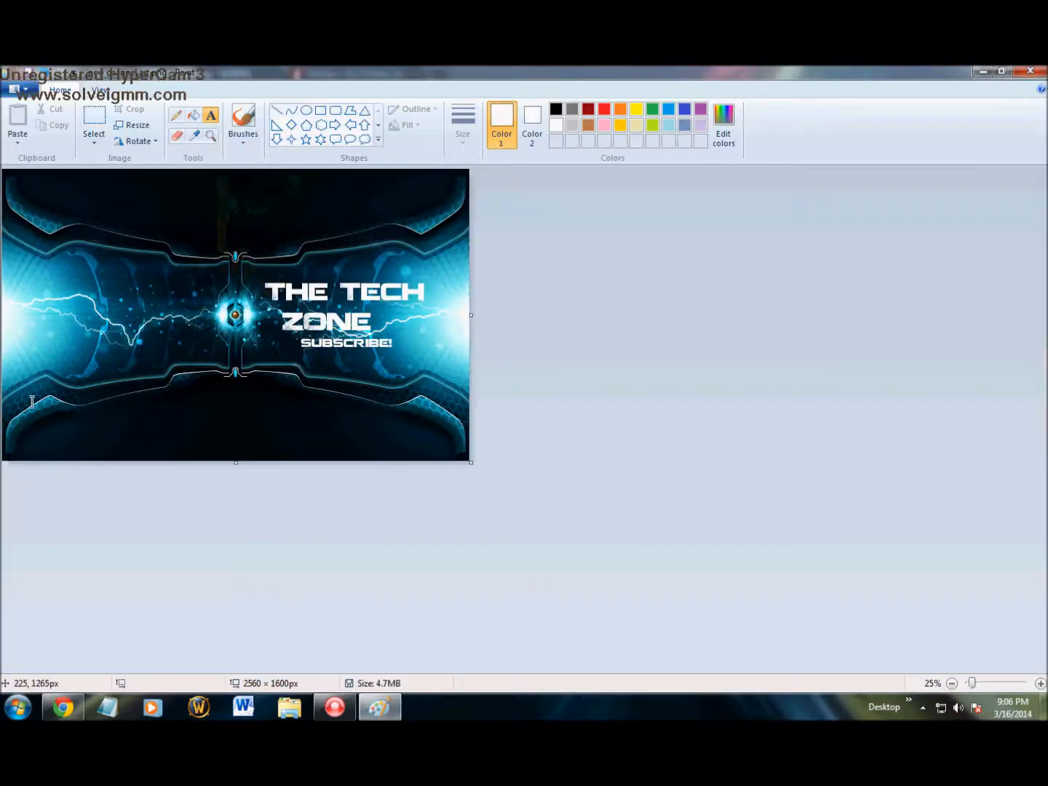
pyautogui.click(88, 122)
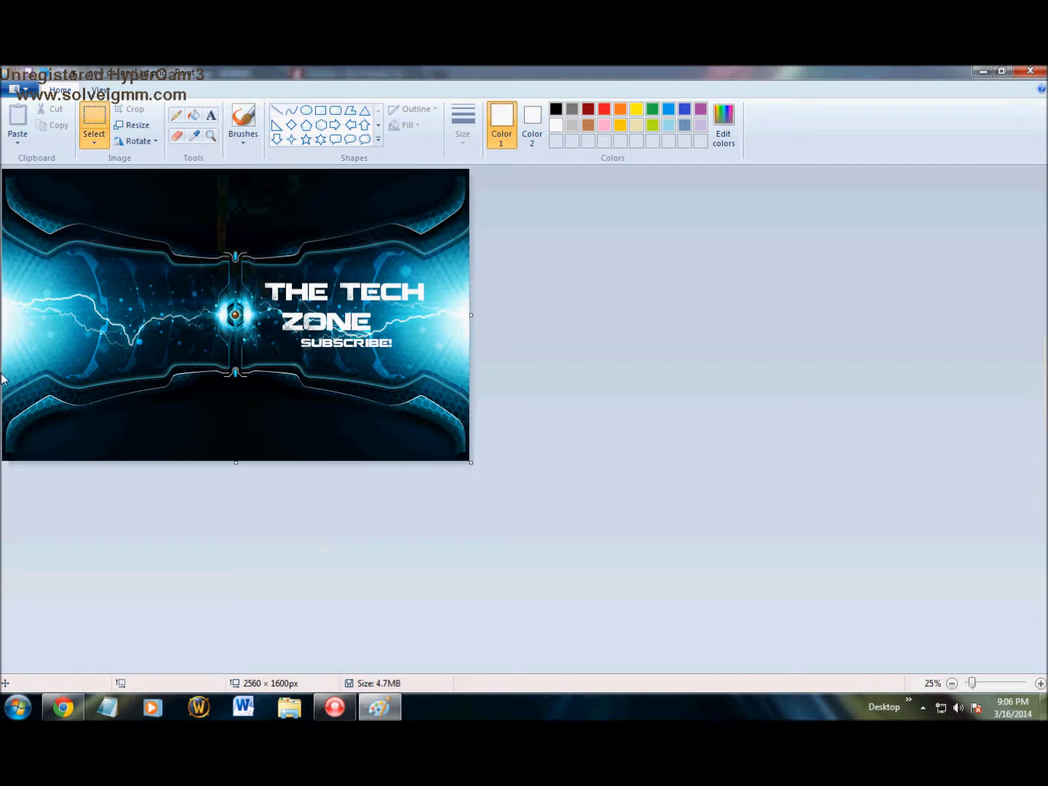
pyautogui.moveTo(3, 376); pyautogui.dragTo(270, 423)
pyautogui.moveTo(381, 428); pyautogui.dragTo(502, 473)
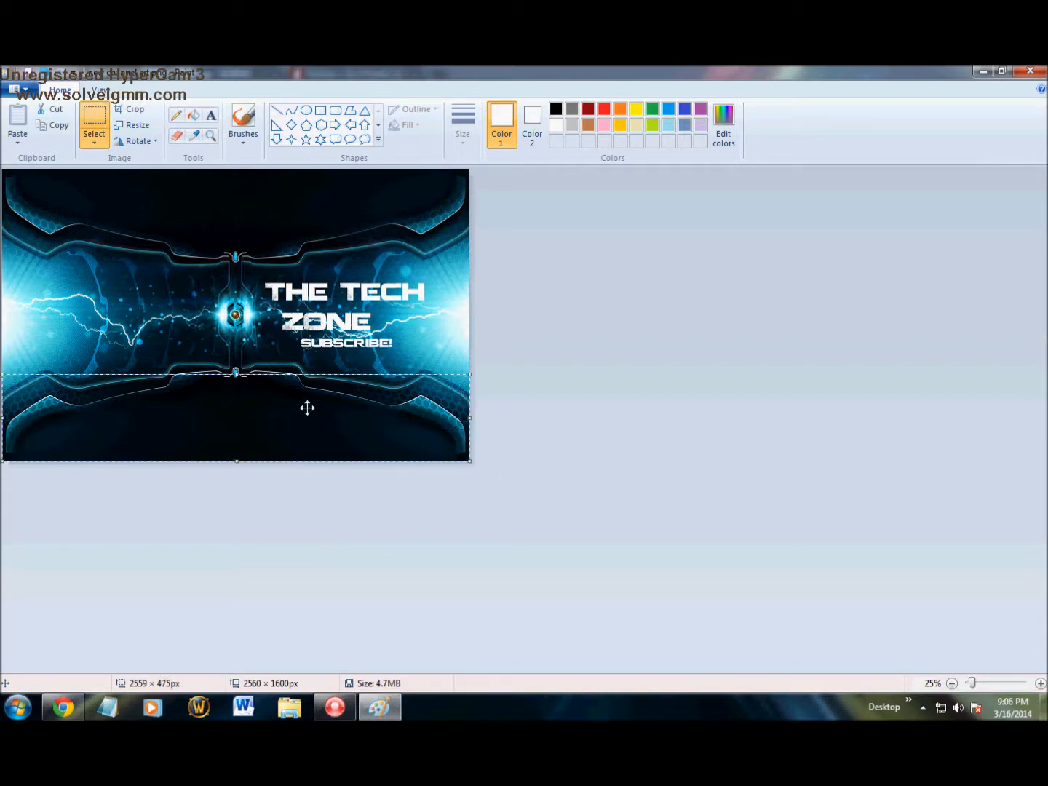
pyautogui.press('Delete')
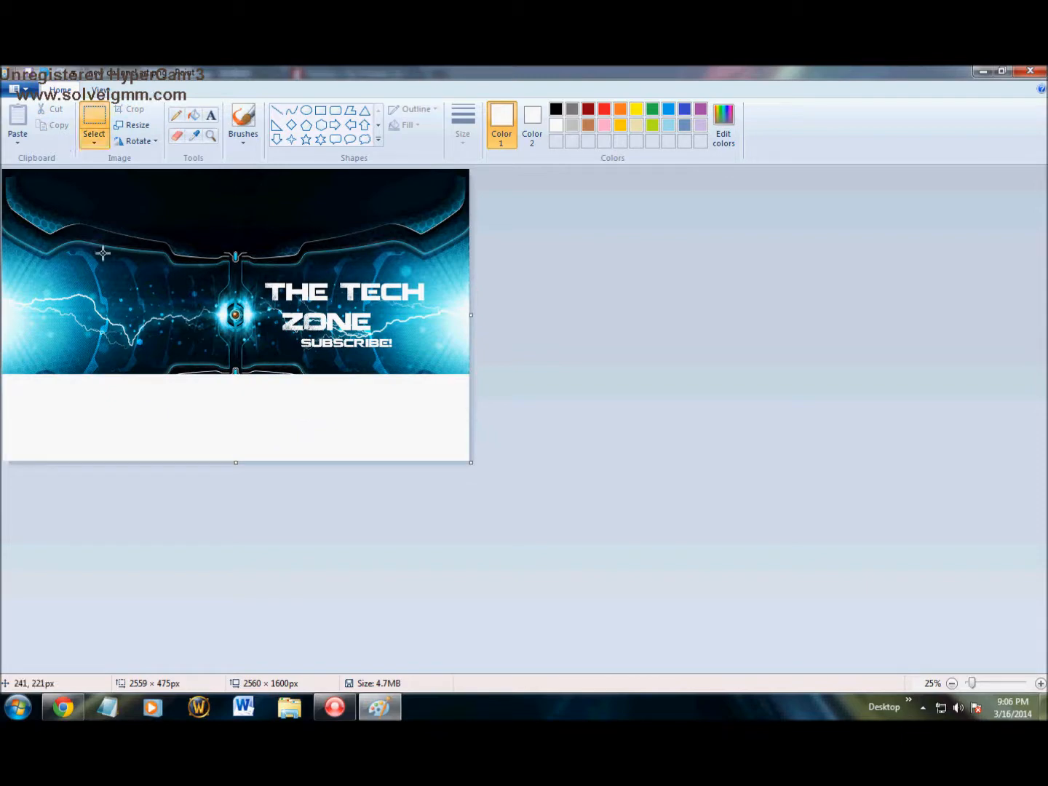
pyautogui.moveTo(469, 260); pyautogui.dragTo(2, 169)
pyautogui.press('Delete')
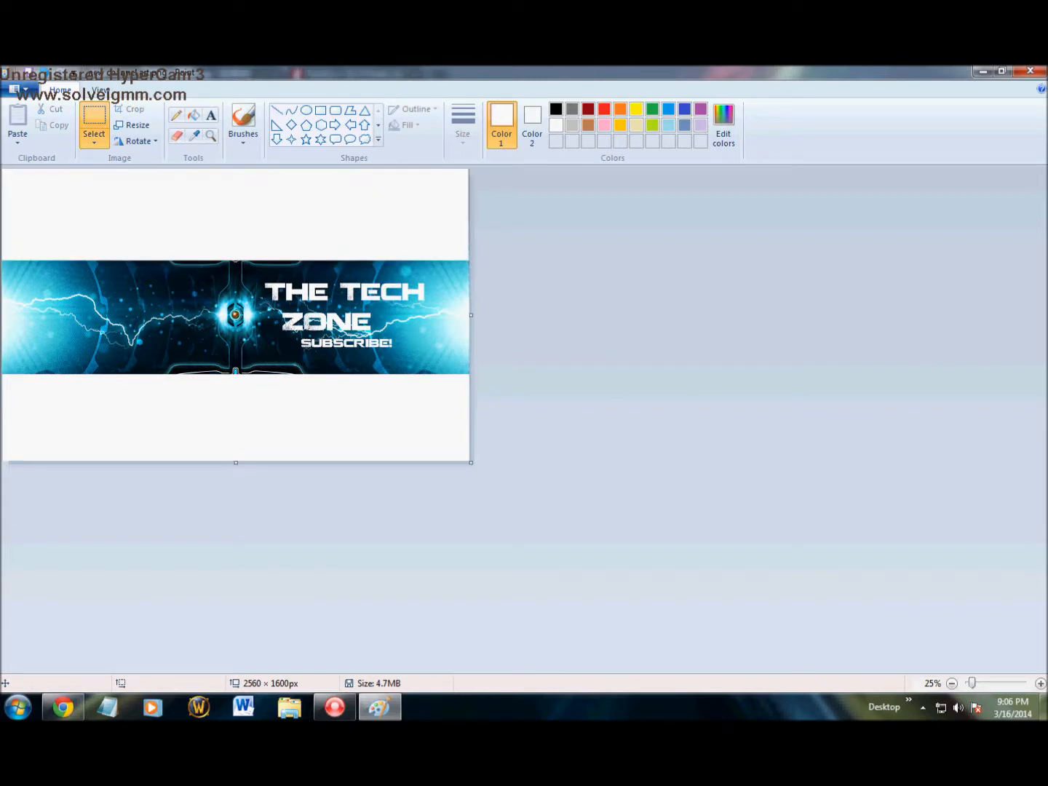
# Switch to YouTube in Chrome and try to upload and apply the trimmed new channel art.png as channel art.
pyautogui.click(63, 707)
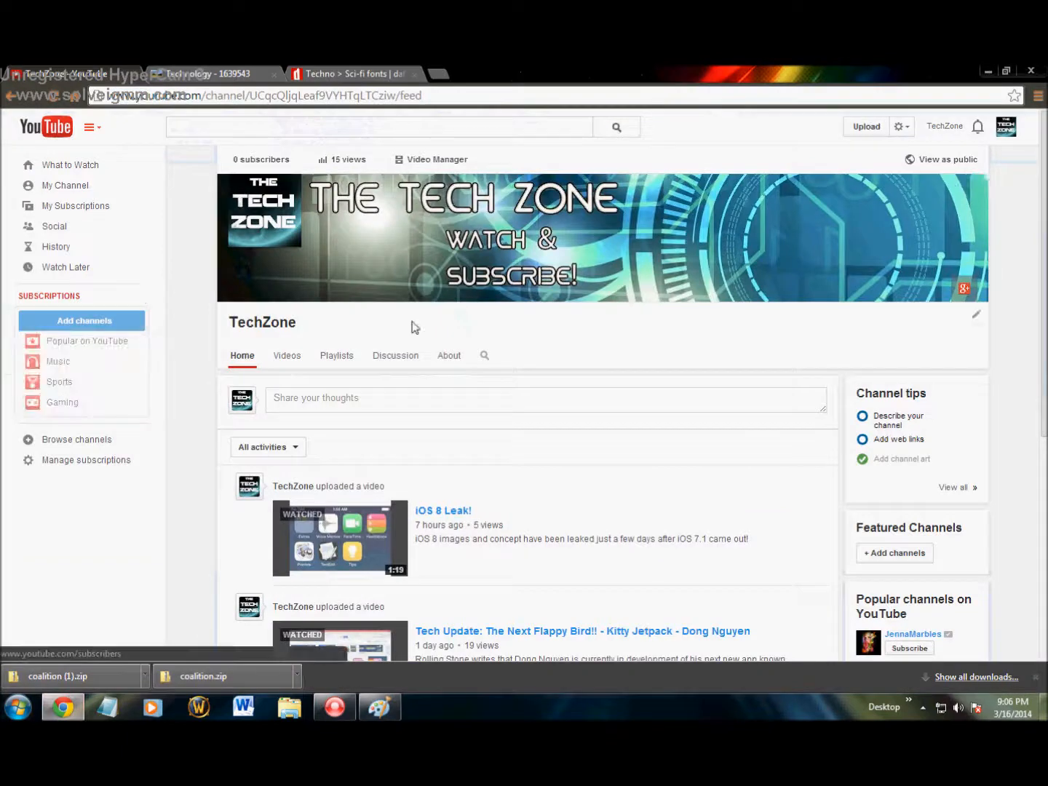
pyautogui.click(978, 187)
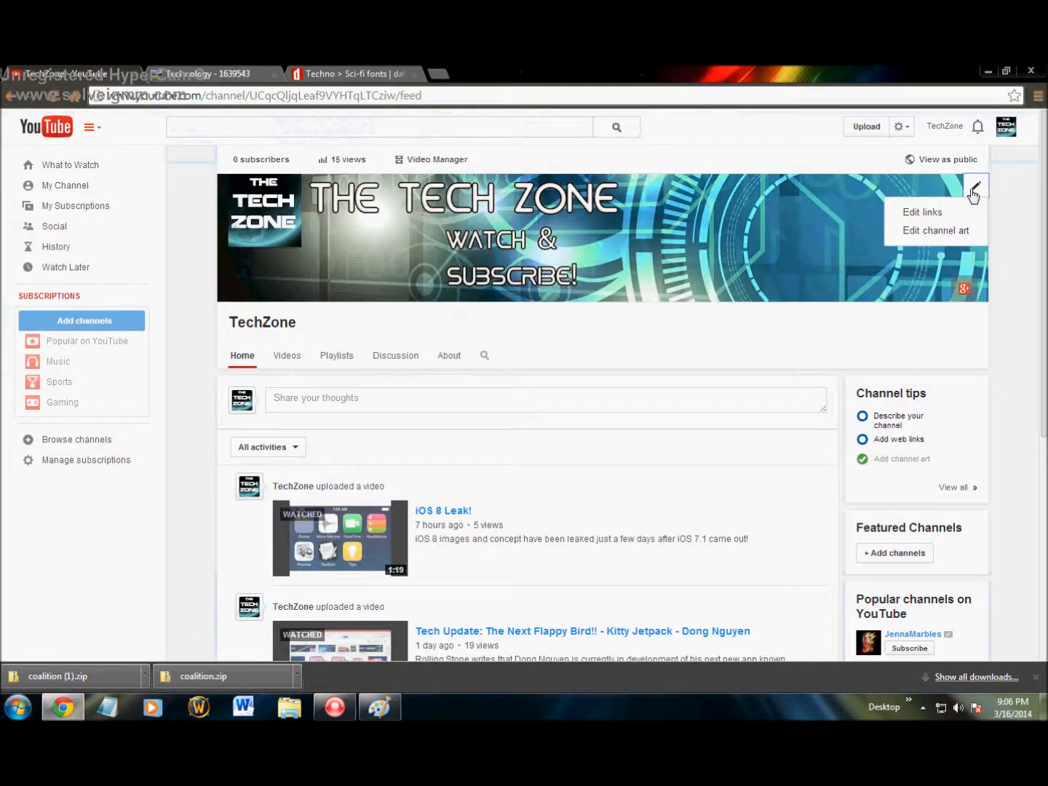
pyautogui.click(939, 230)
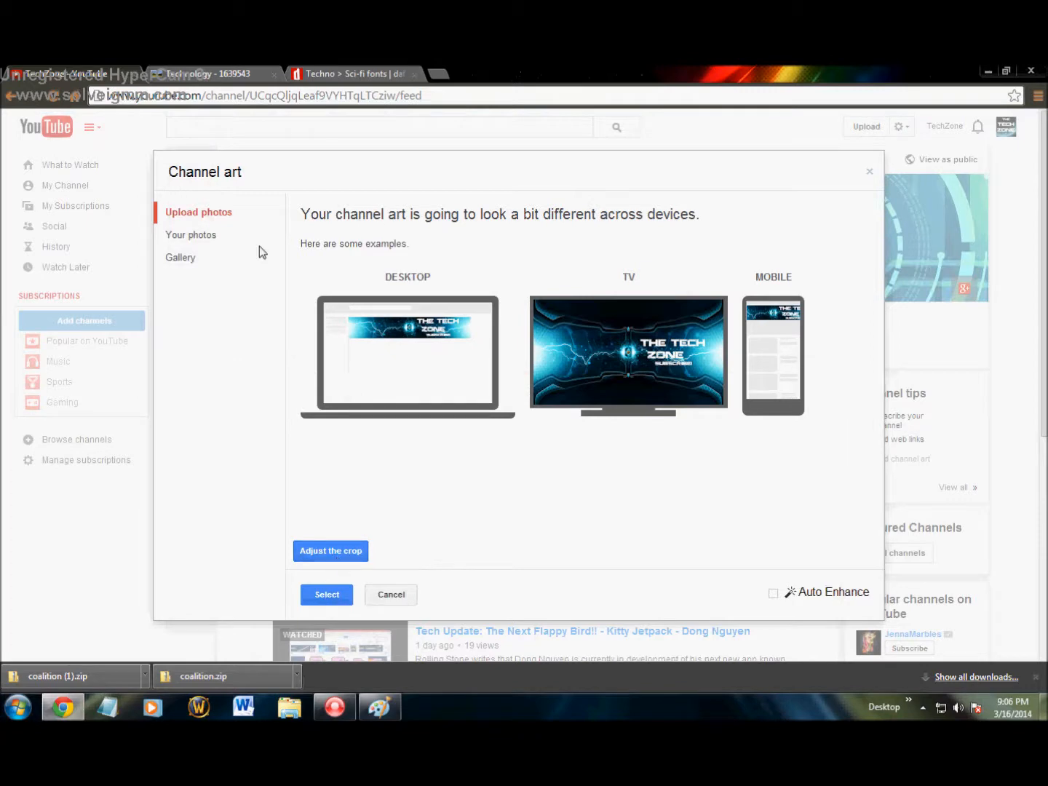
pyautogui.click(216, 217)
pyautogui.click(524, 405)
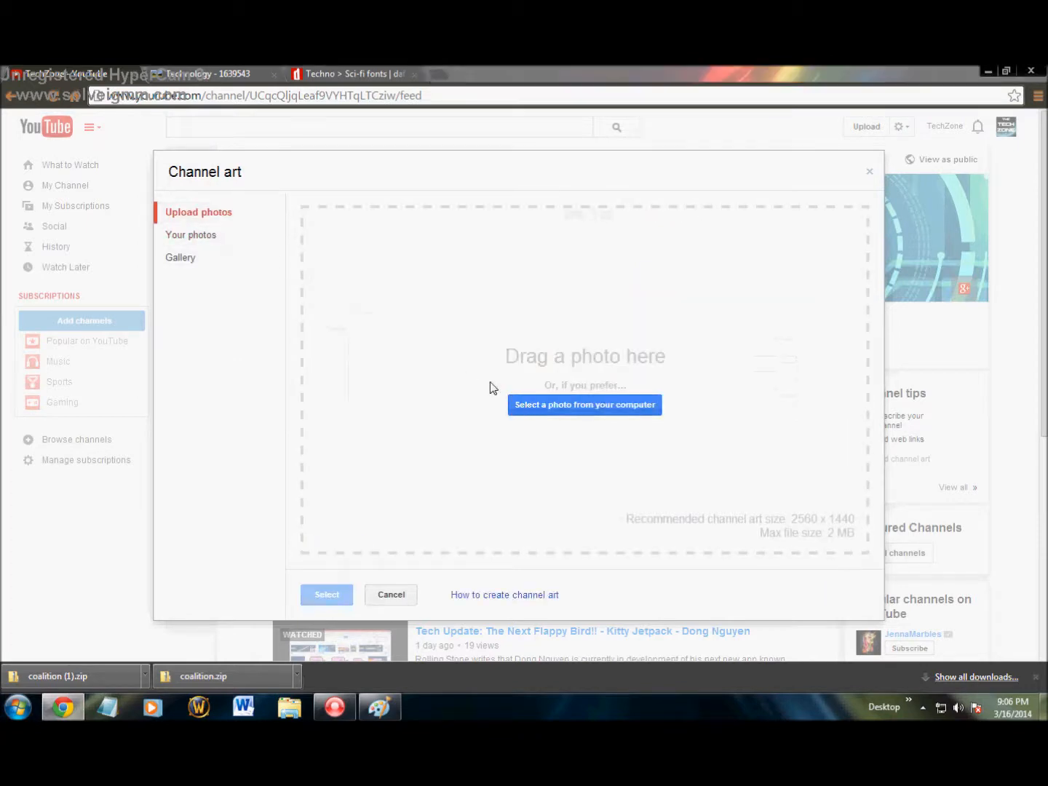
pyautogui.click(396, 219)
pyautogui.doubleClick(396, 218)
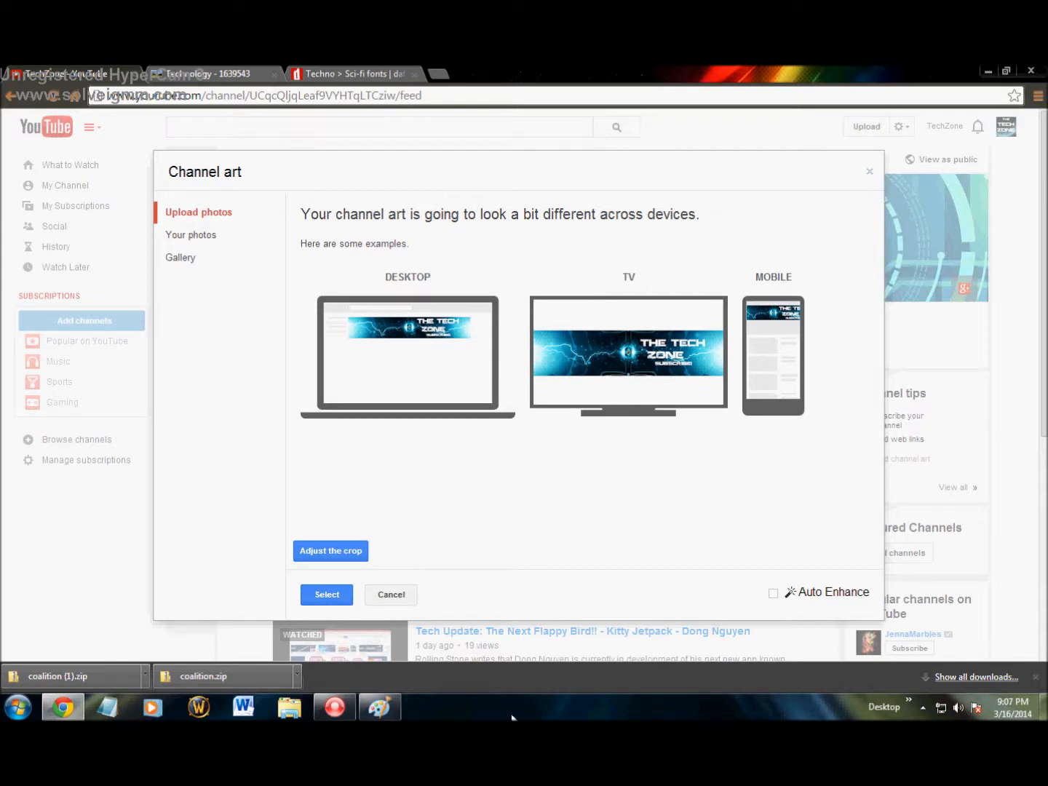
pyautogui.click(327, 594)
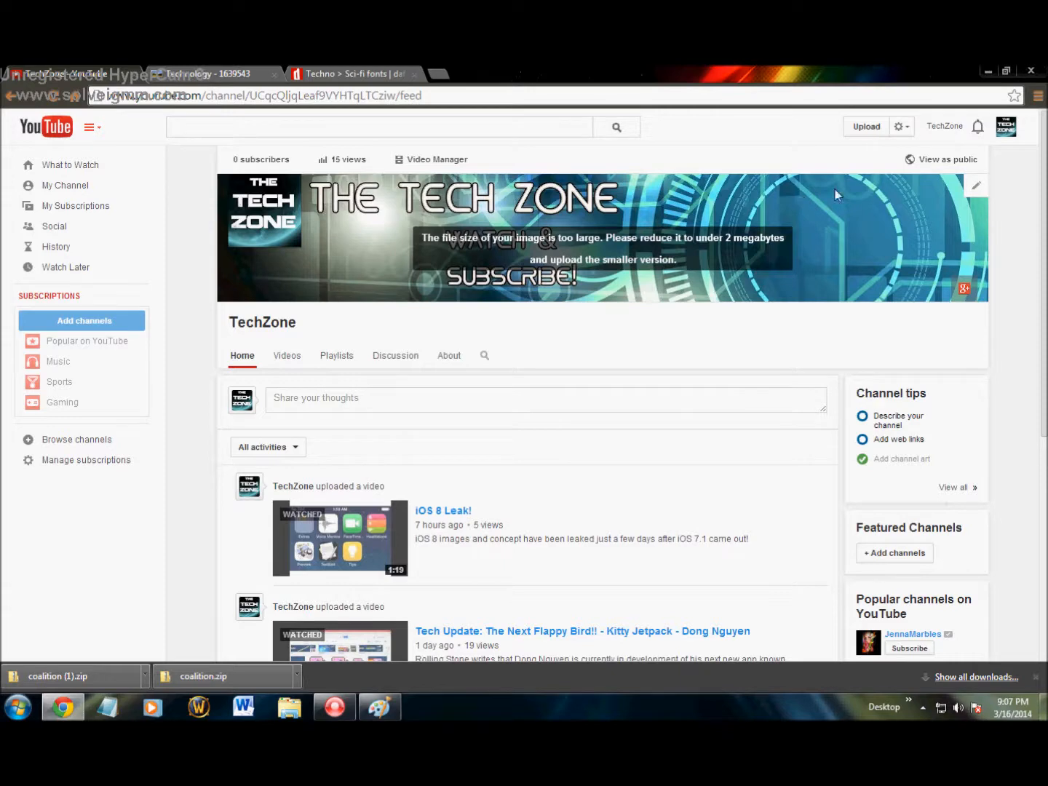
pyautogui.click(976, 185)
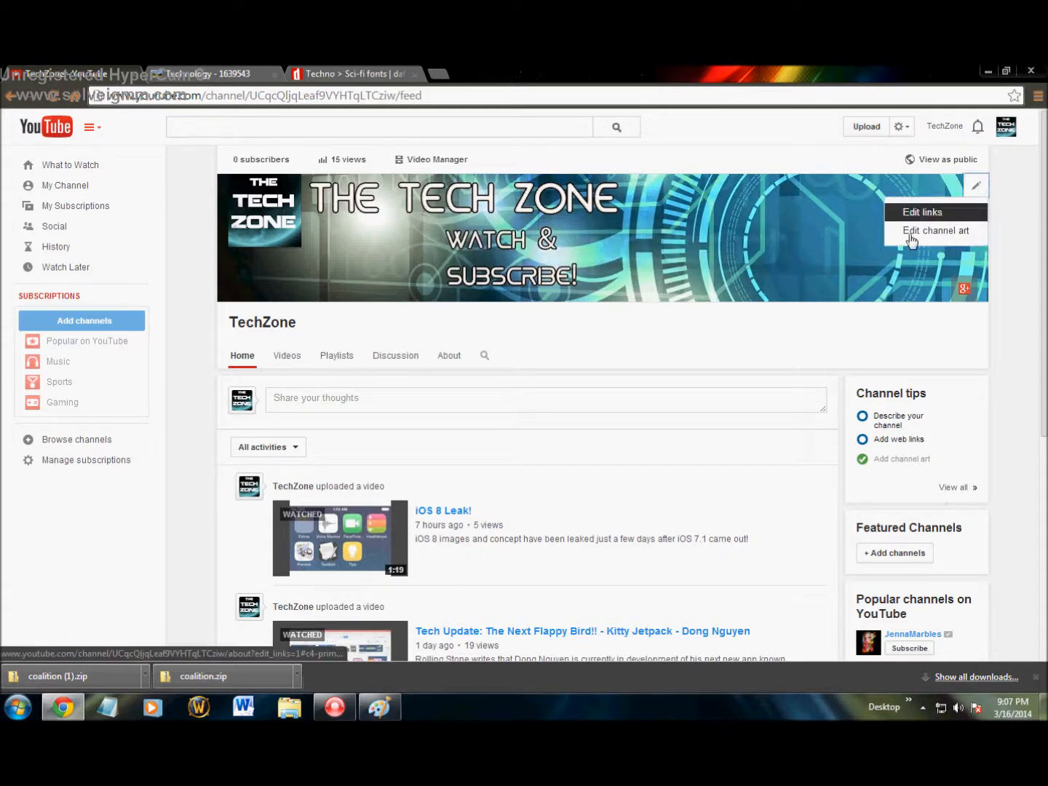
# Switch to Paint and check the file size of new channel art.png in its file properties.
pyautogui.click(379, 707)
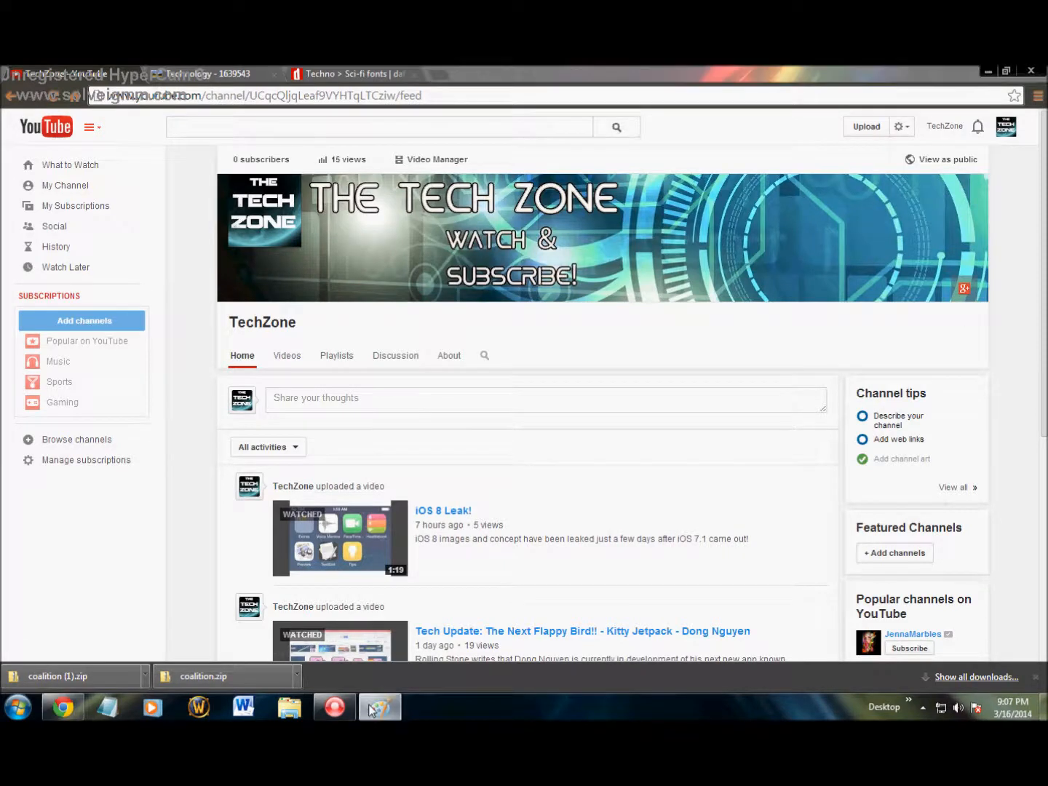
pyautogui.click(18, 90)
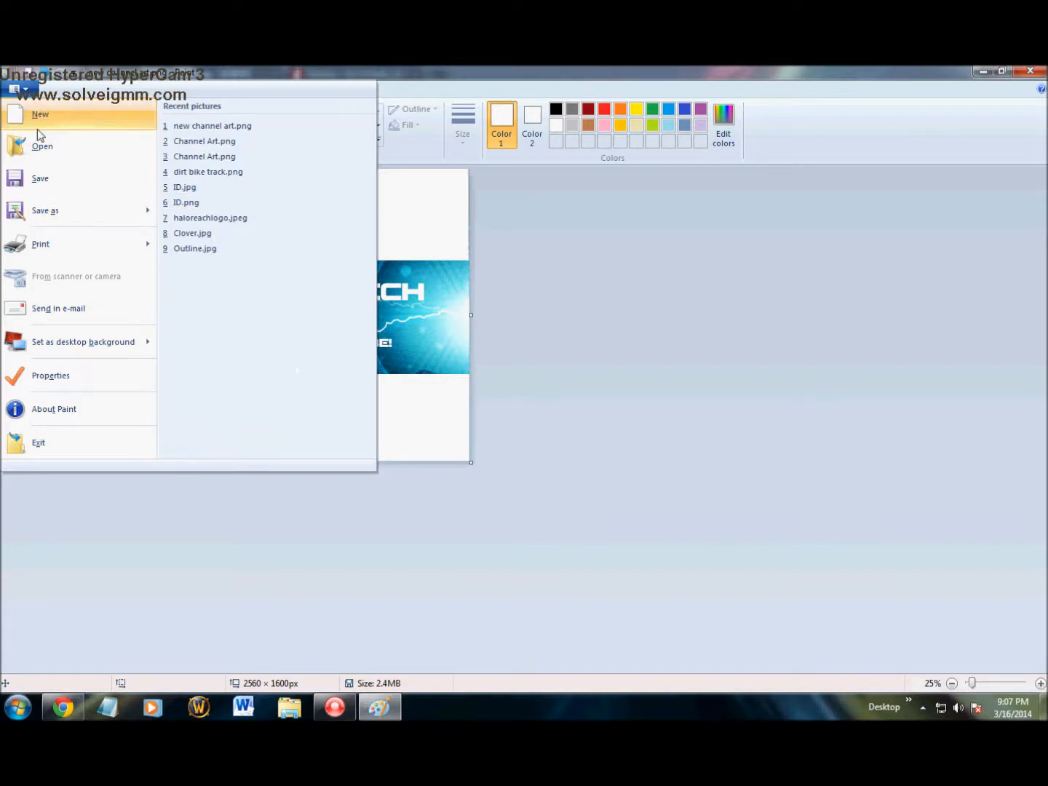
pyautogui.click(45, 152)
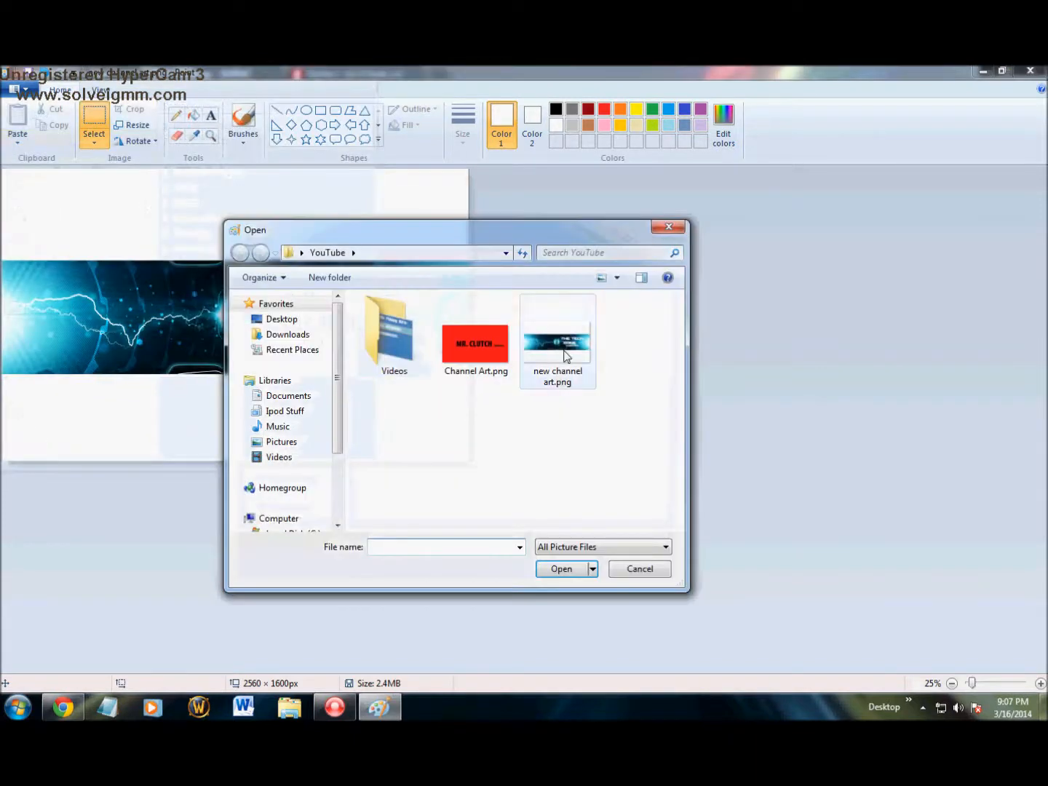
pyautogui.rightClick(565, 342)
pyautogui.click(645, 682)
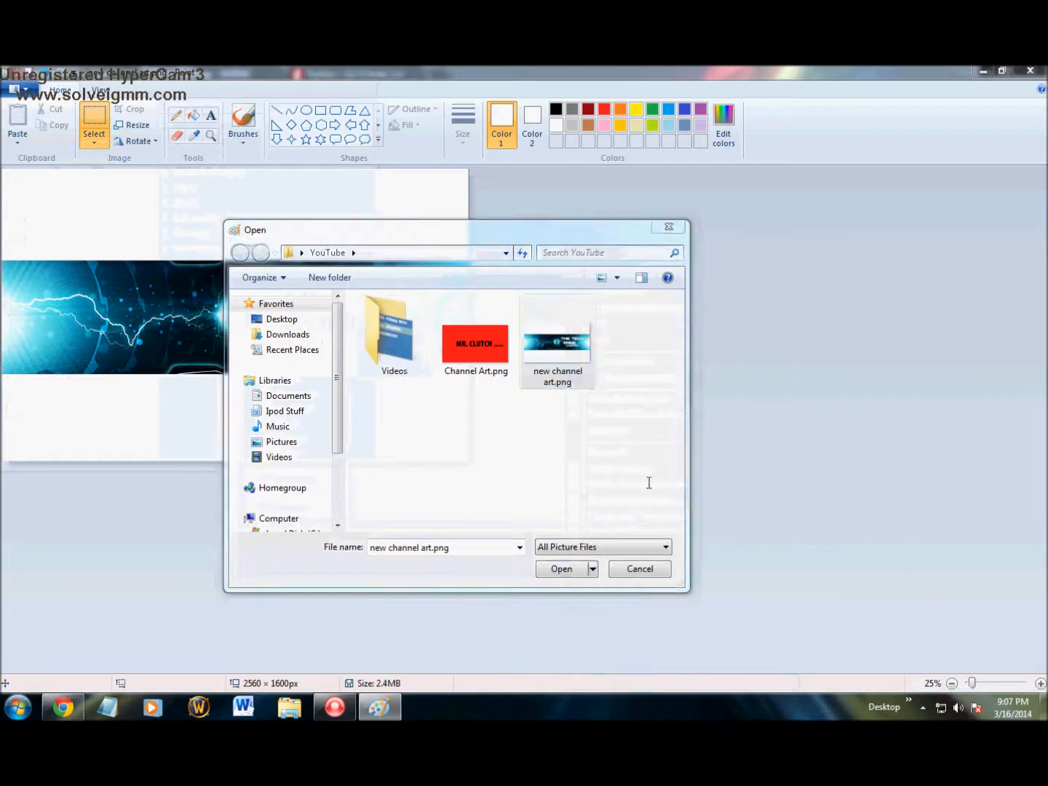
pyautogui.moveTo(689, 327); pyautogui.dragTo(606, 232)
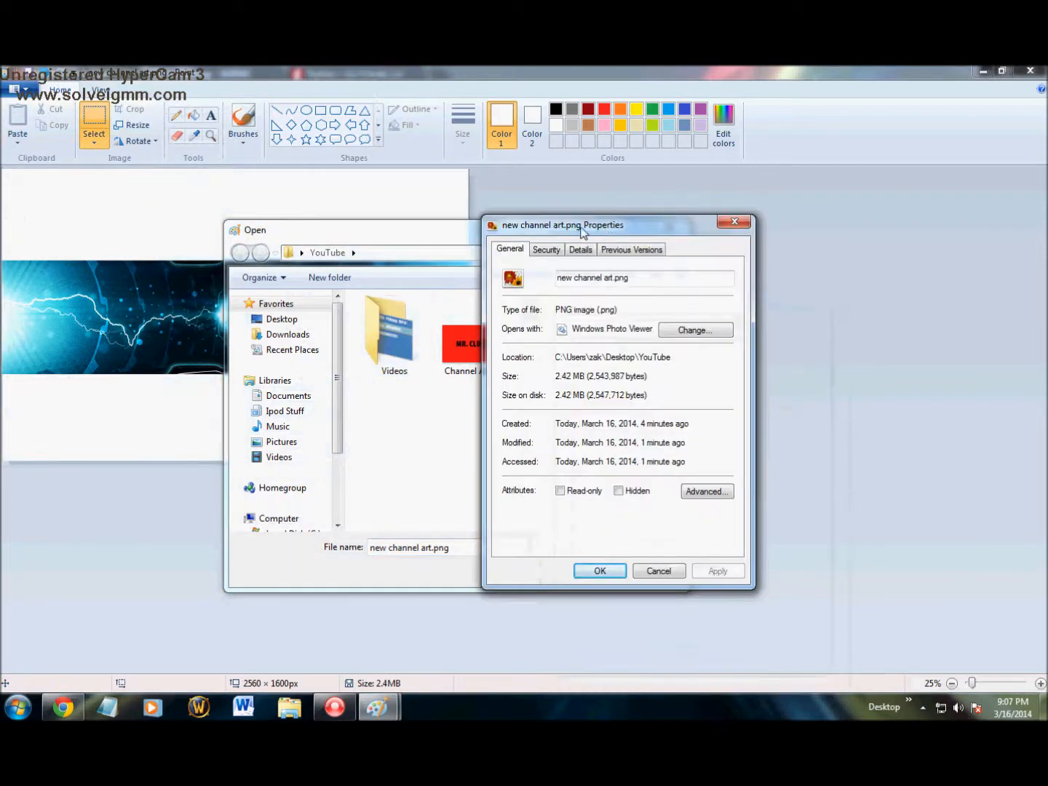
pyautogui.click(554, 250)
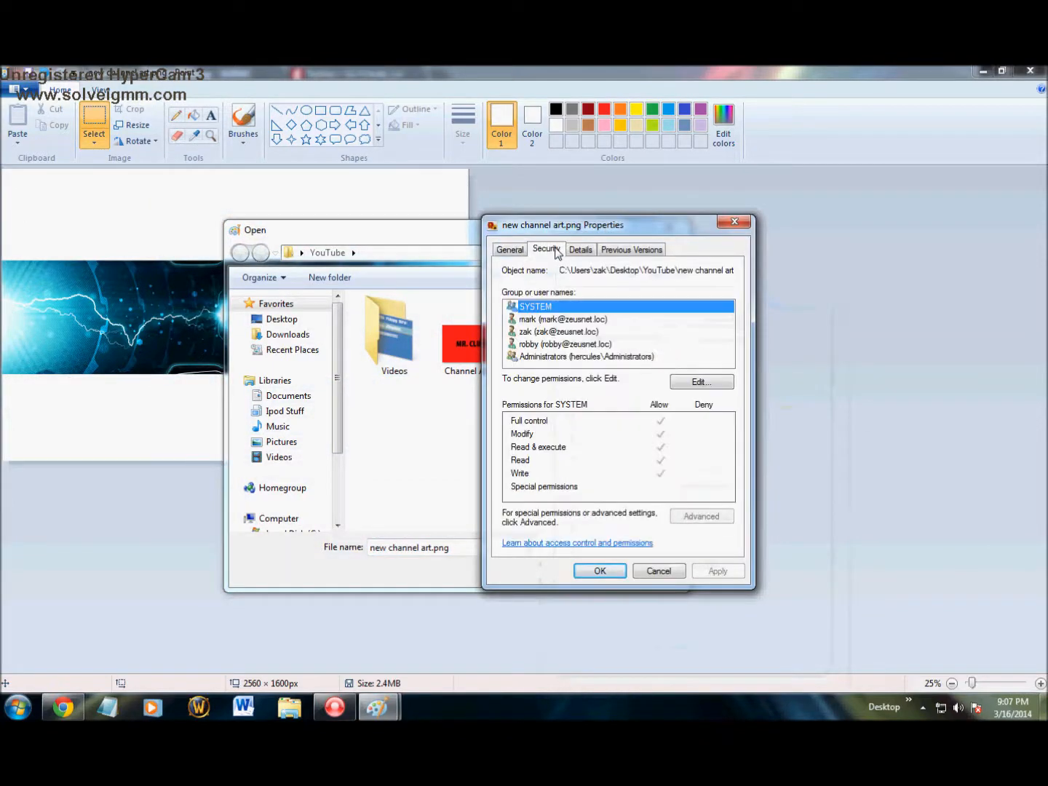
pyautogui.click(519, 249)
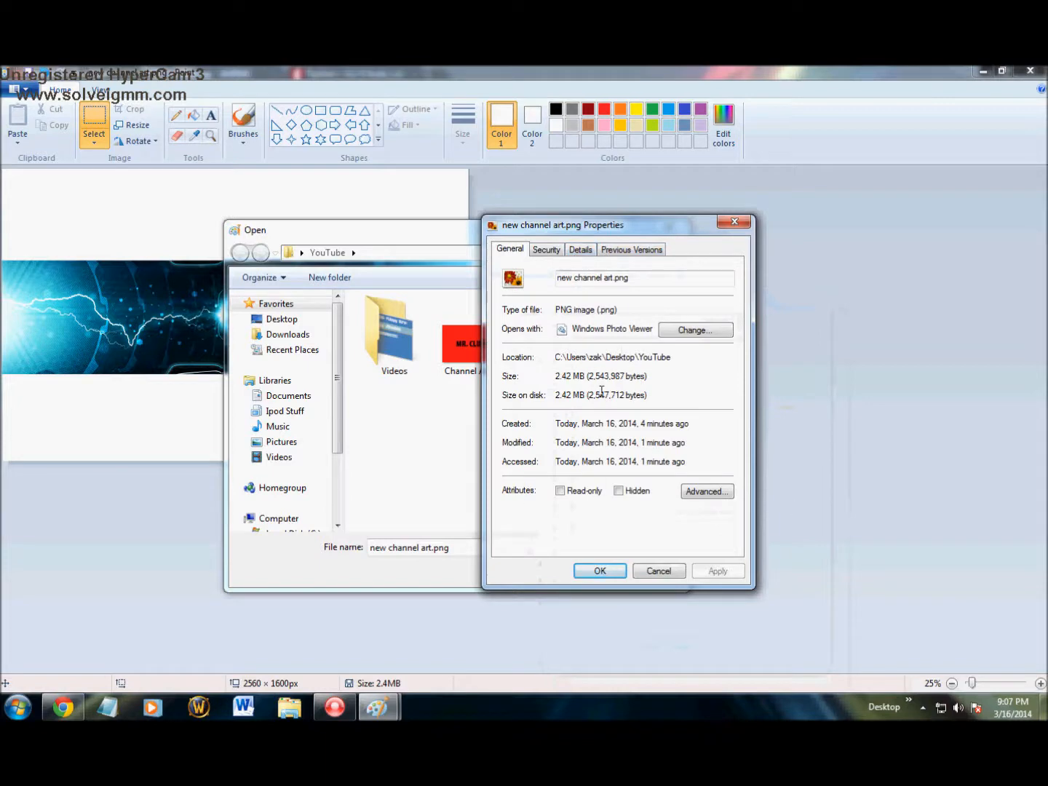
pyautogui.click(659, 572)
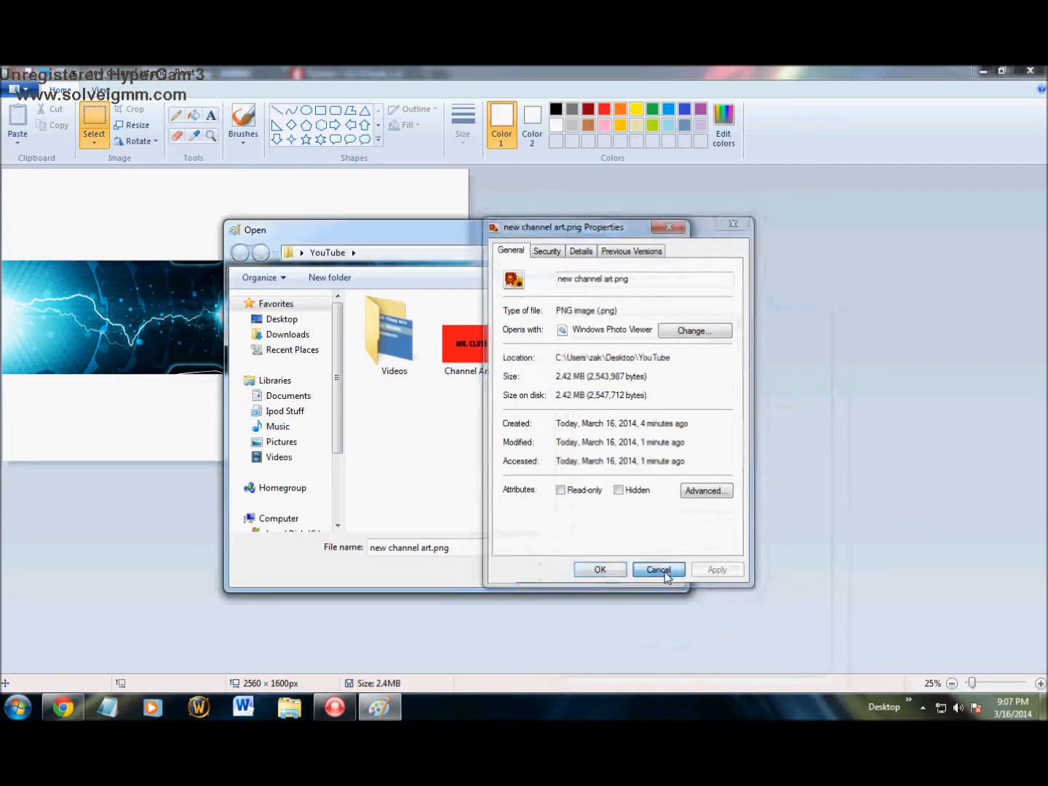
pyautogui.click(669, 227)
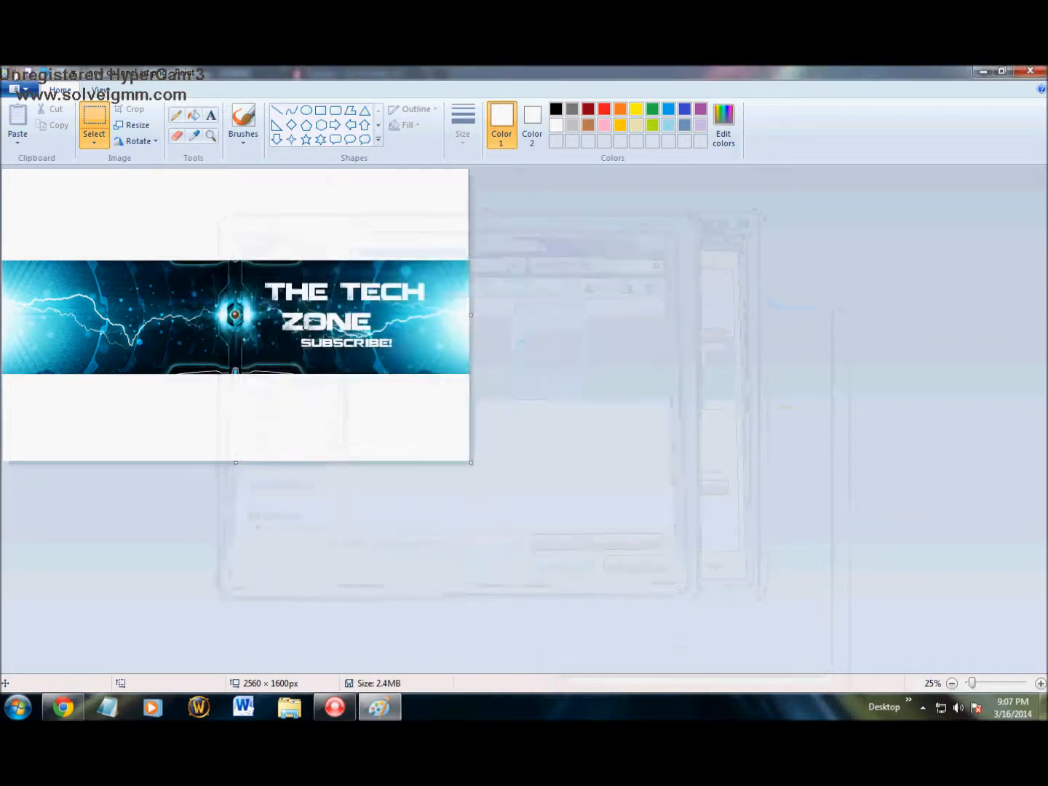
# Save a copy of the picture in JPEG format as new channel art.jpg in the YouTube folder.
pyautogui.click(20, 88)
pyautogui.click(52, 212)
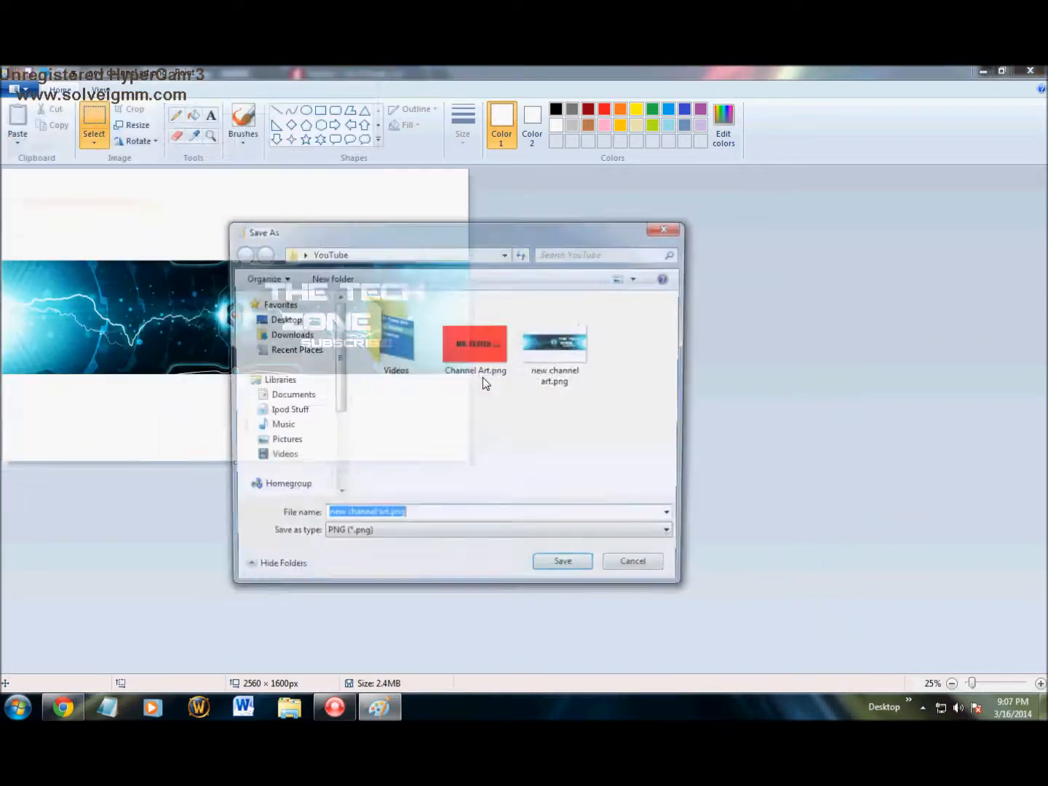
pyautogui.click(422, 516)
pyautogui.press('BackSpace')
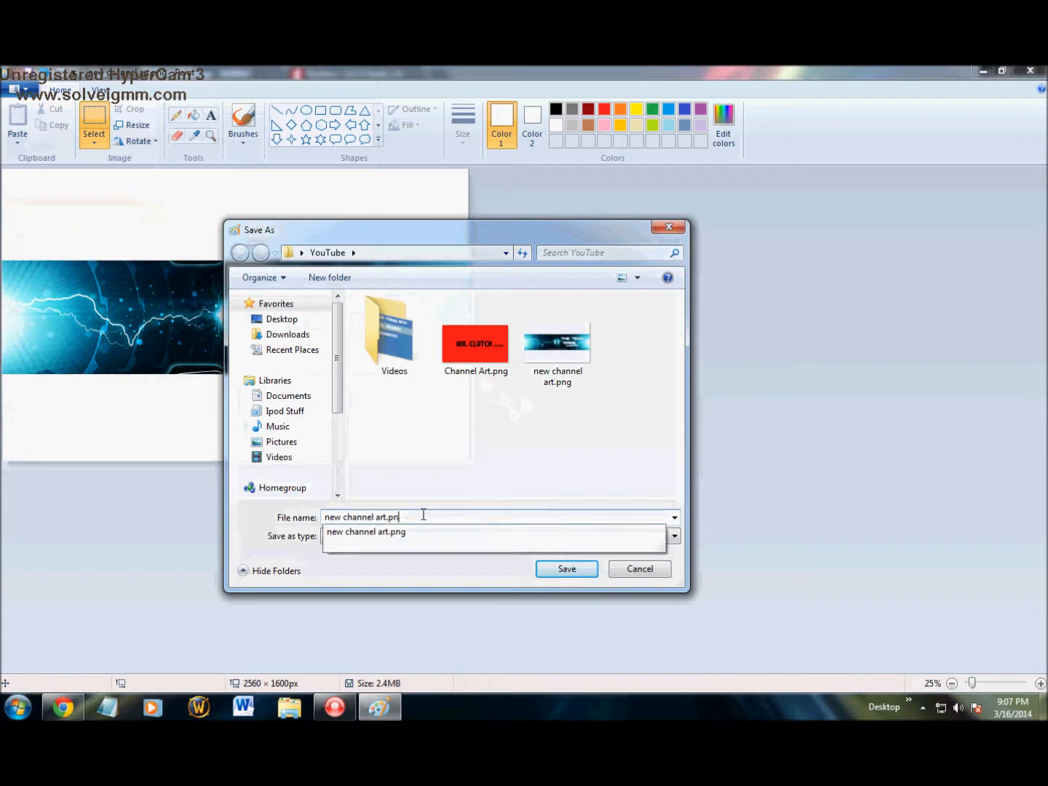
pyautogui.write('jpg')
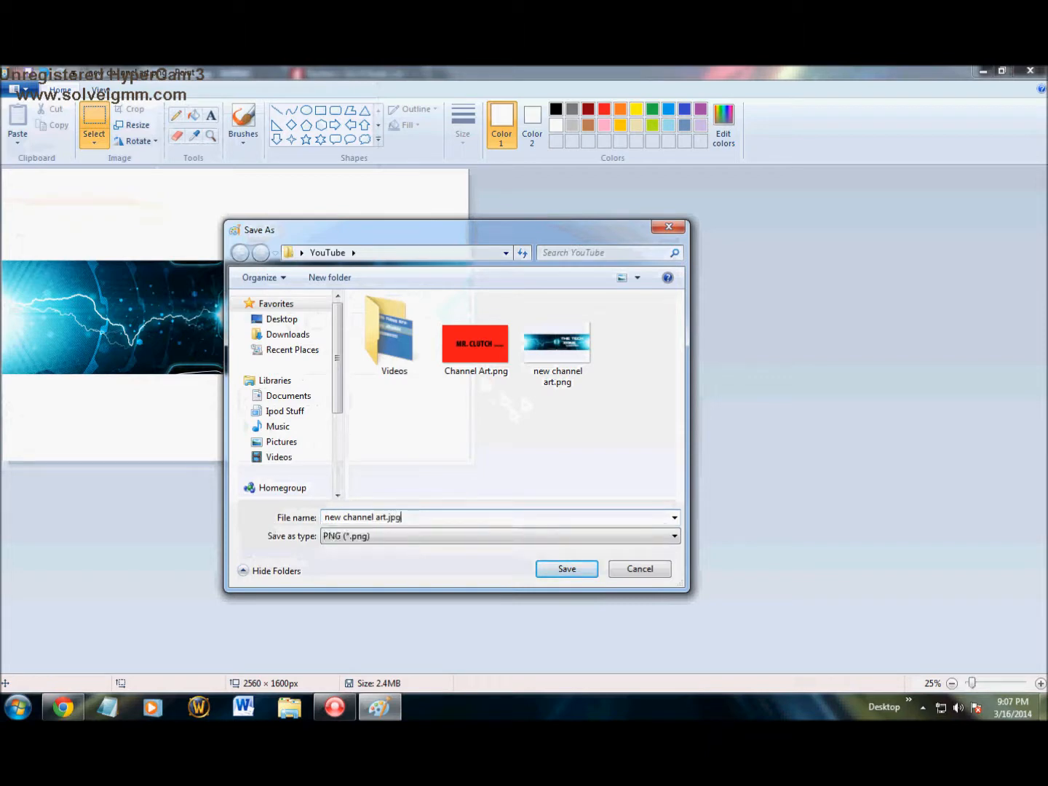
pyautogui.click(435, 536)
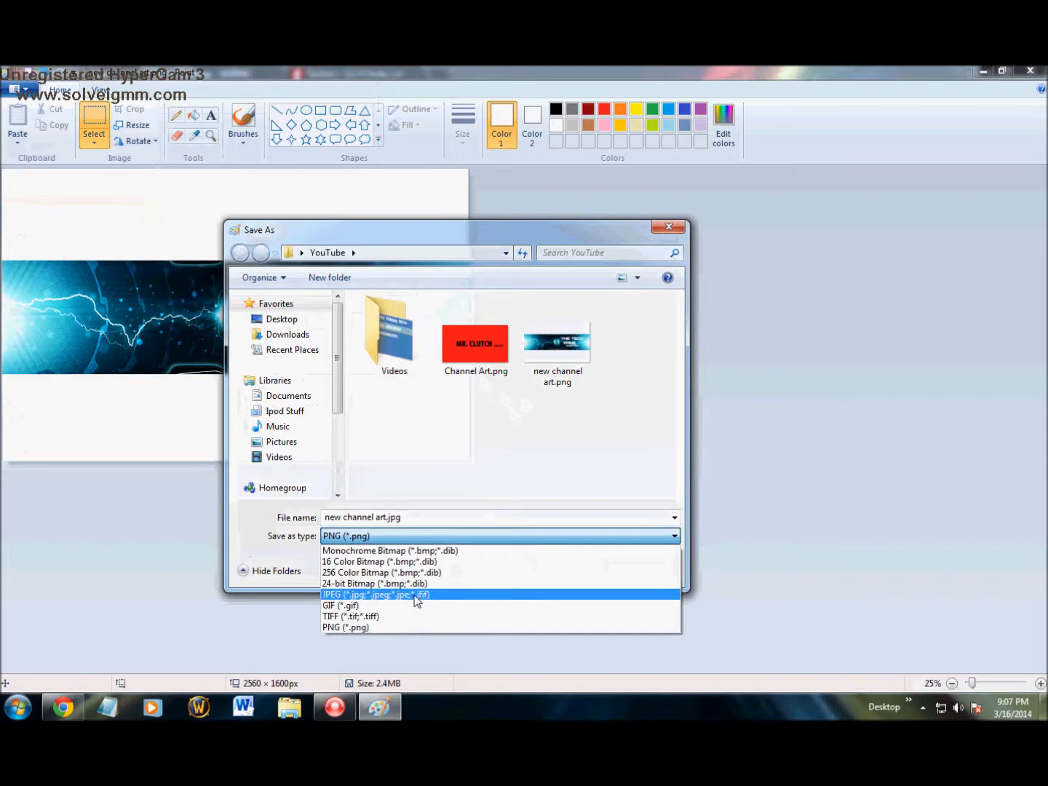
pyautogui.click(421, 599)
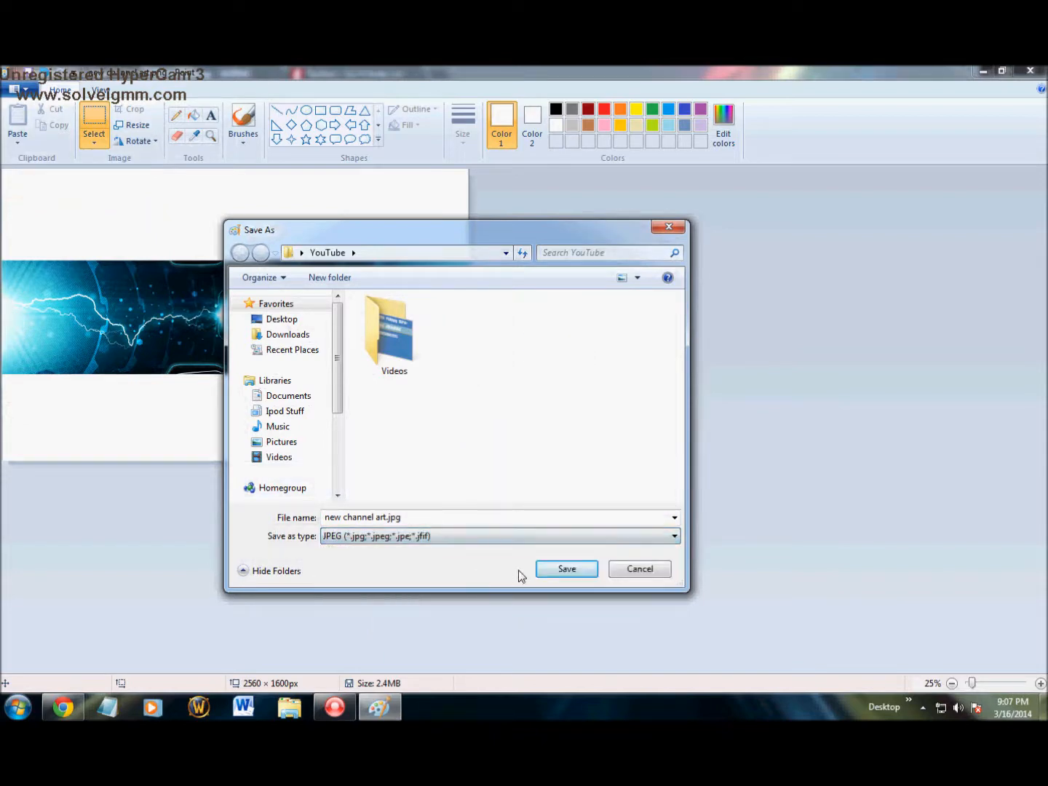
pyautogui.click(586, 573)
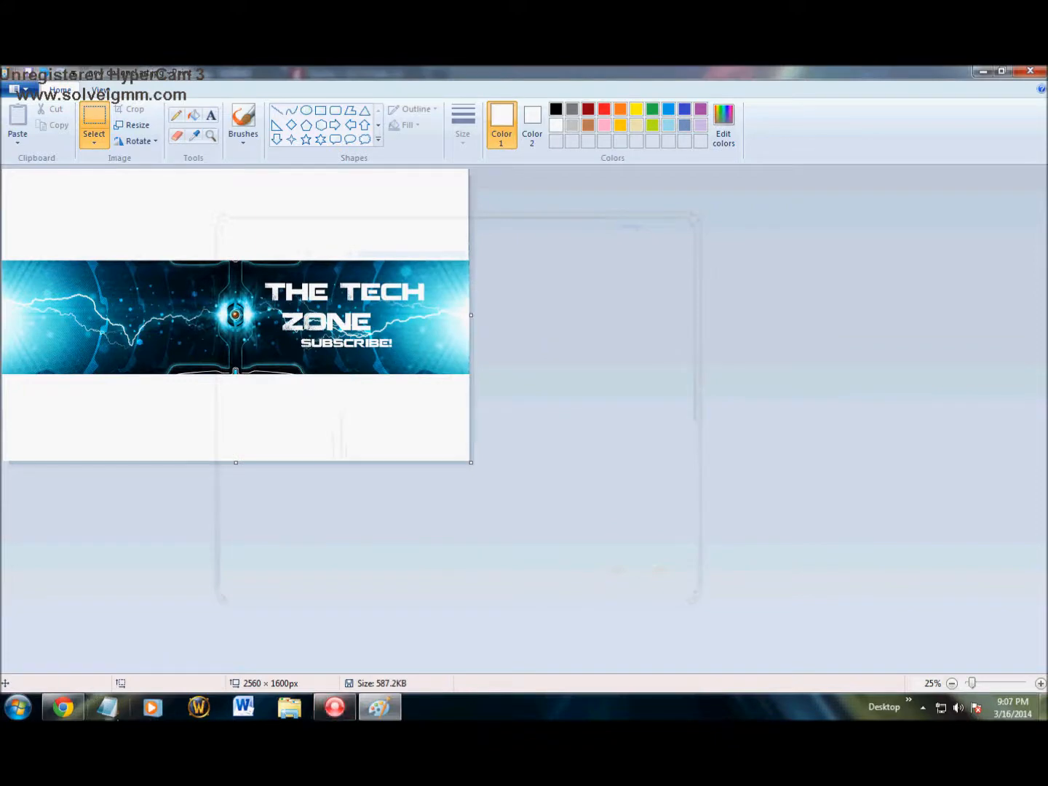
# Check the file size of new channel art.jpg in its file properties.
pyautogui.click(18, 88)
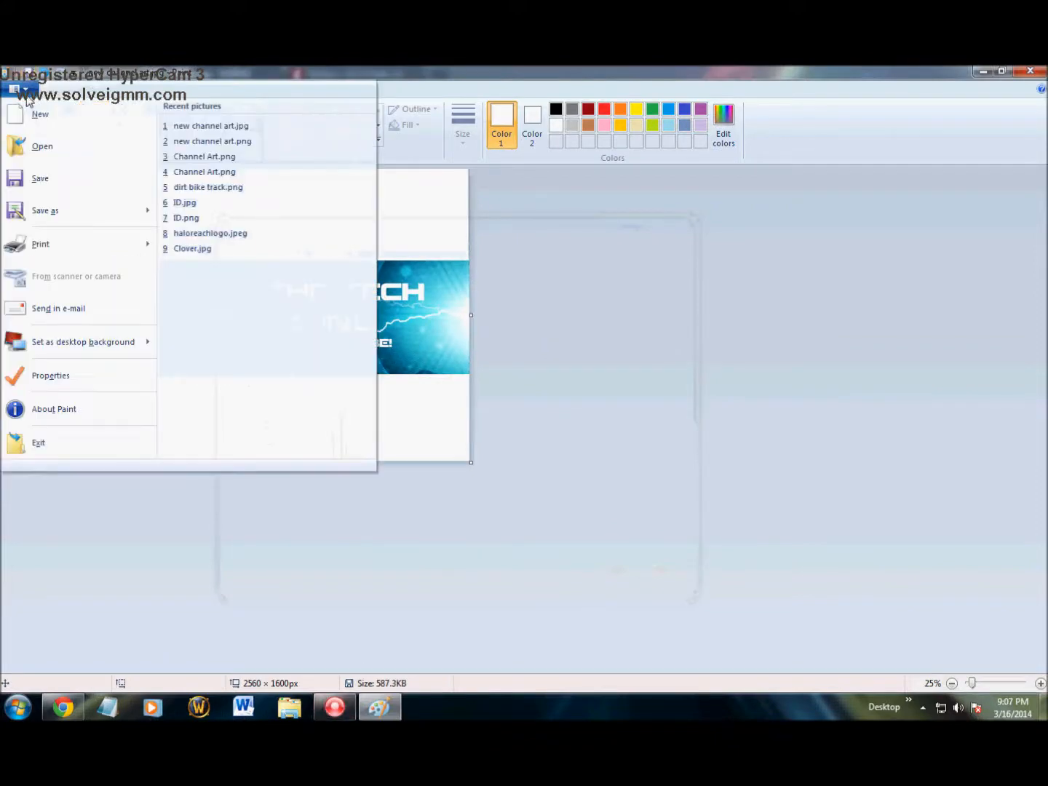
pyautogui.click(45, 141)
pyautogui.click(639, 343)
pyautogui.click(554, 342)
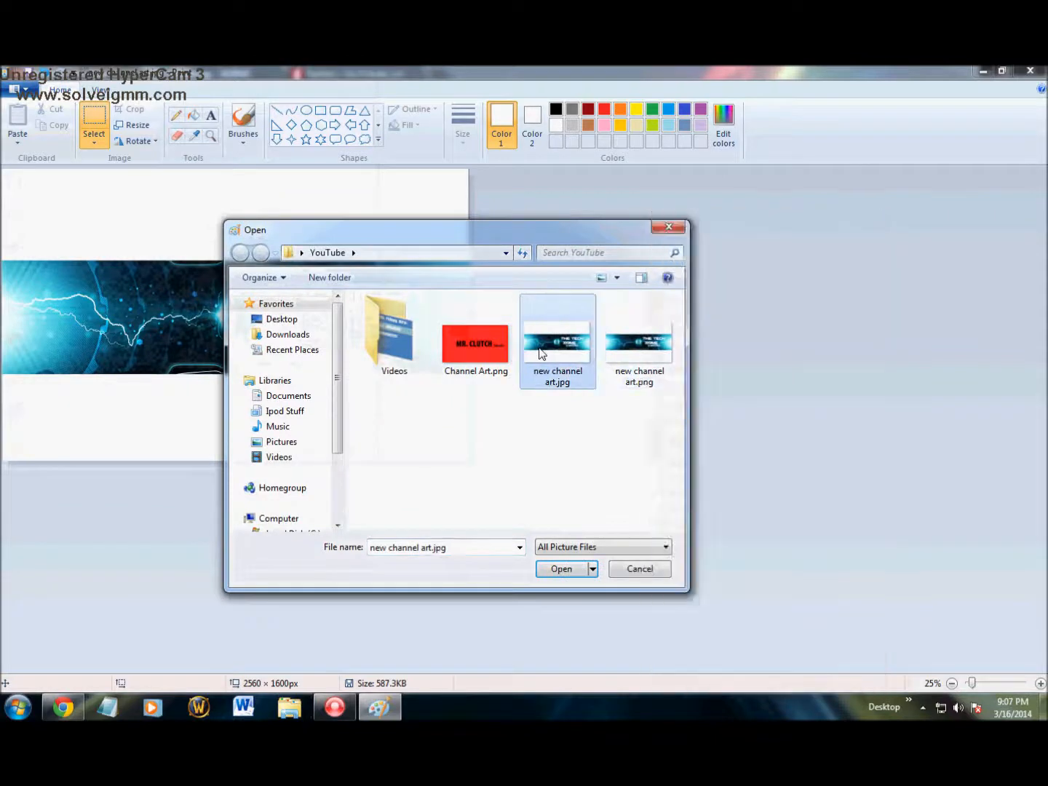
pyautogui.rightClick(540, 342)
pyautogui.click(587, 682)
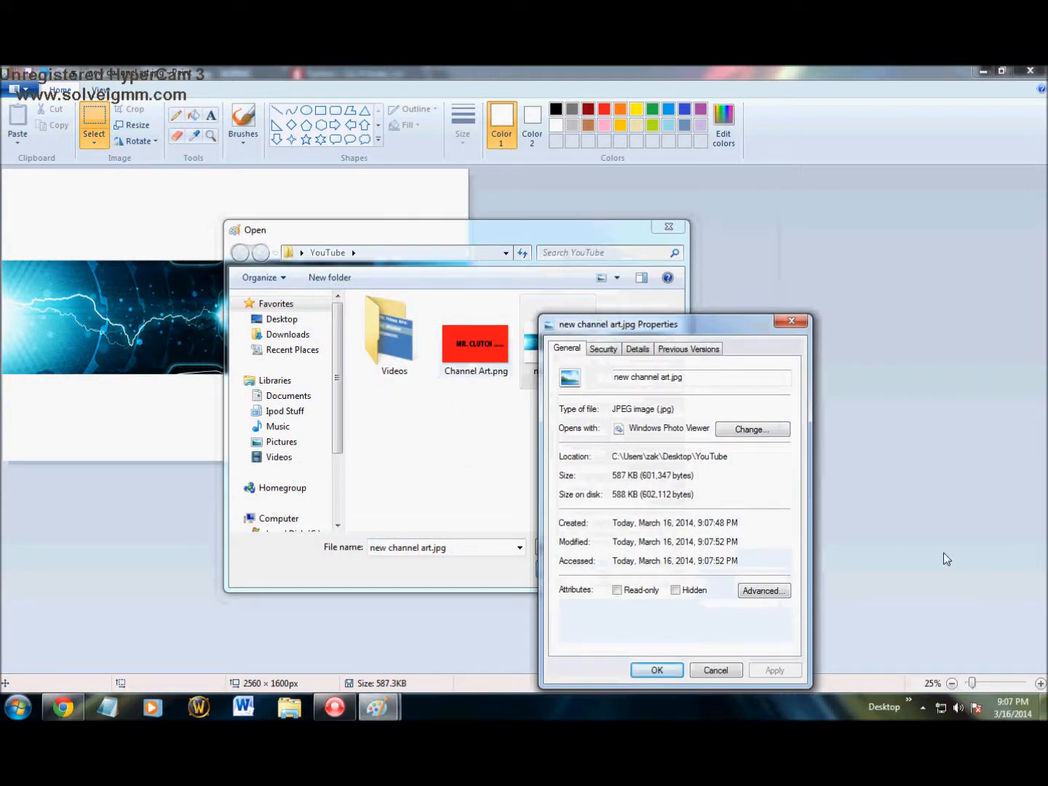
pyautogui.click(655, 671)
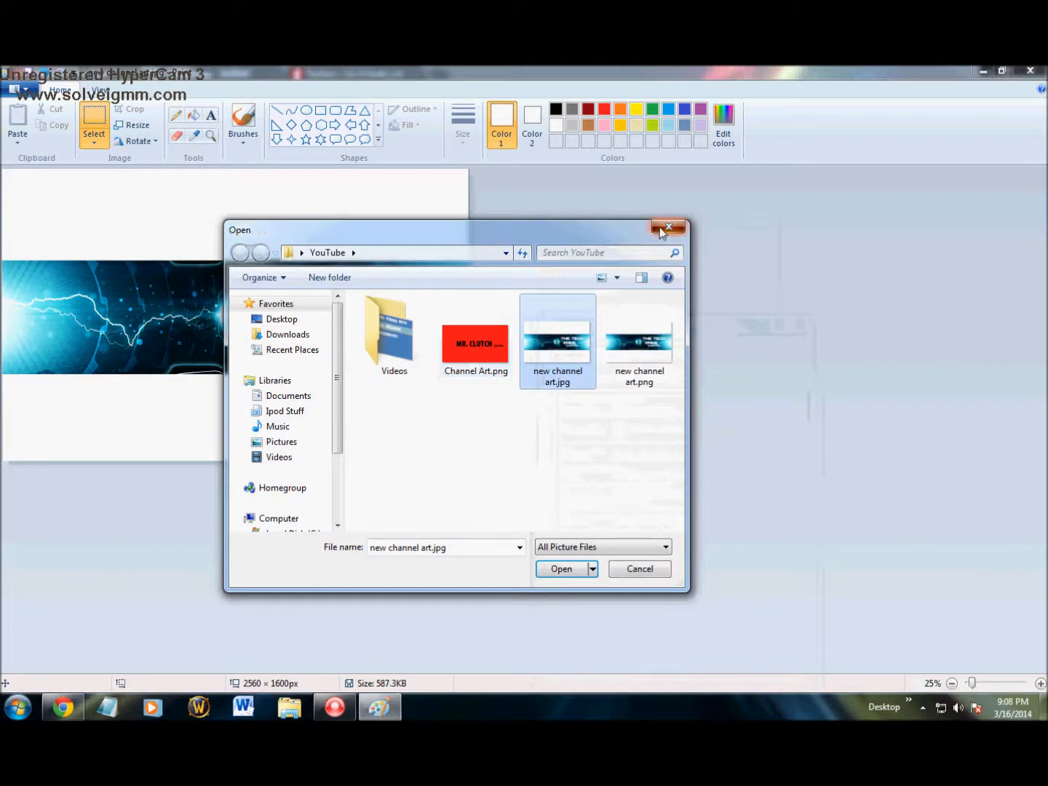
# Close Paint's Open dialog without opening a file and switch to the YouTube channel page in Chrome.
pyautogui.click(668, 225)
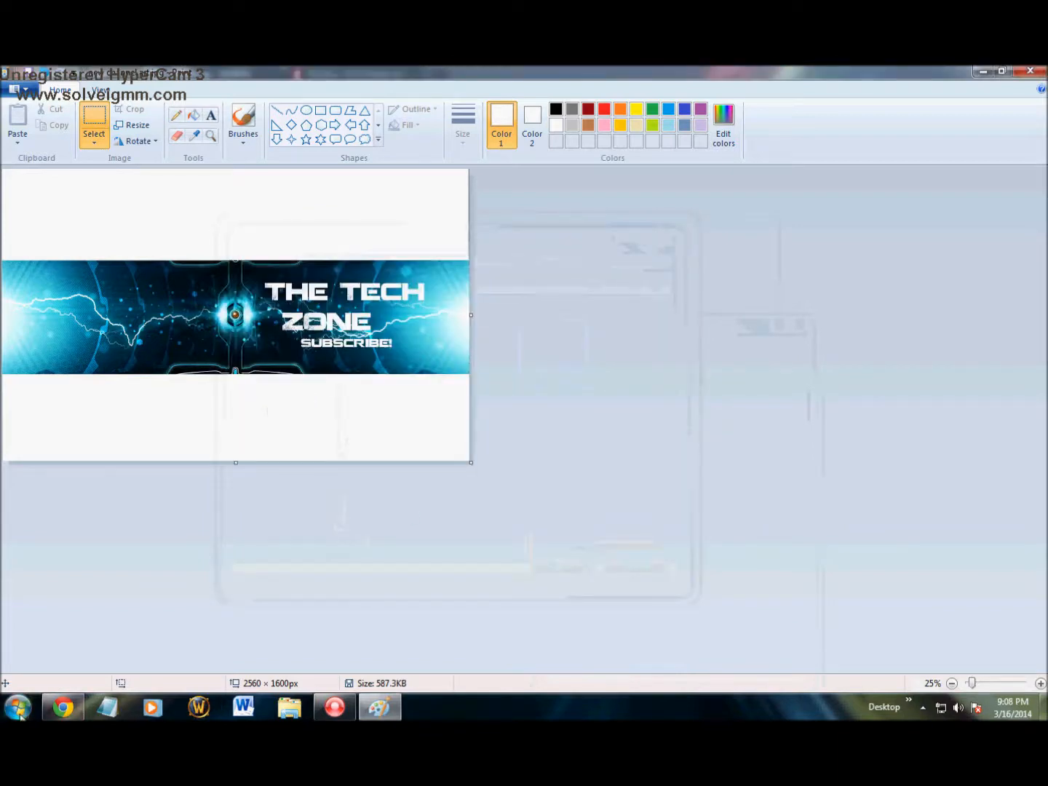
pyautogui.click(20, 708)
pyautogui.click(55, 708)
# Try to apply the image already loaded in the channel art editor as the channel art.
pyautogui.click(976, 185)
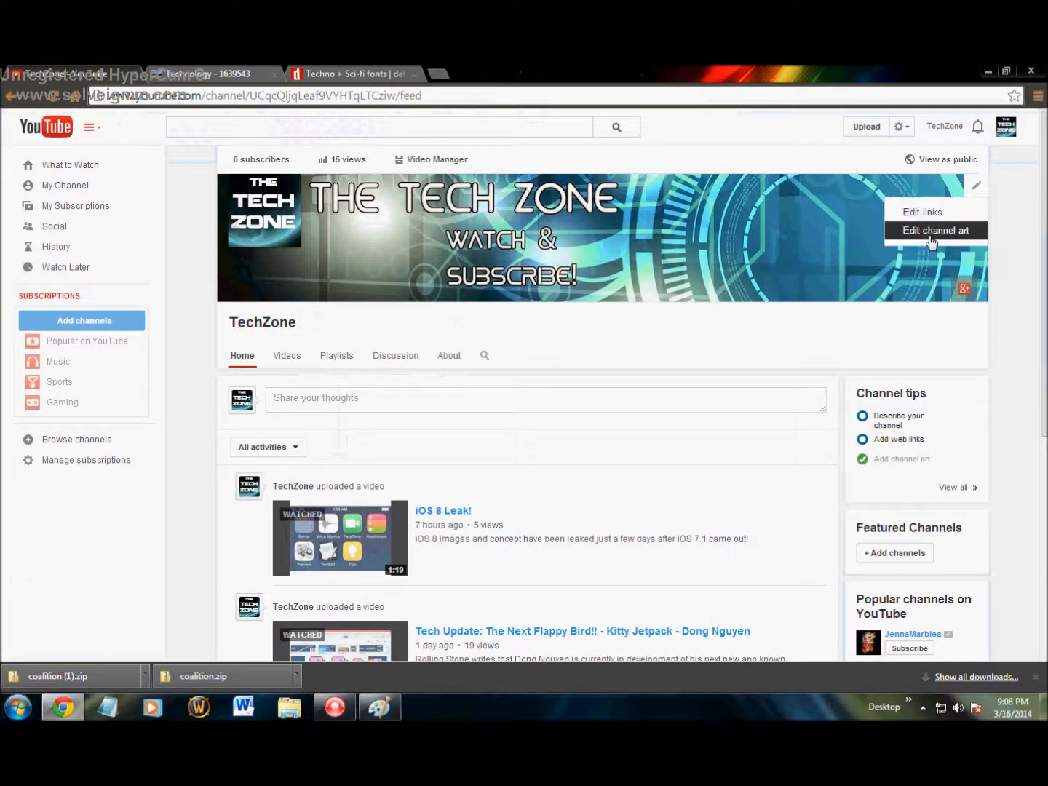
pyautogui.click(926, 230)
pyautogui.click(977, 185)
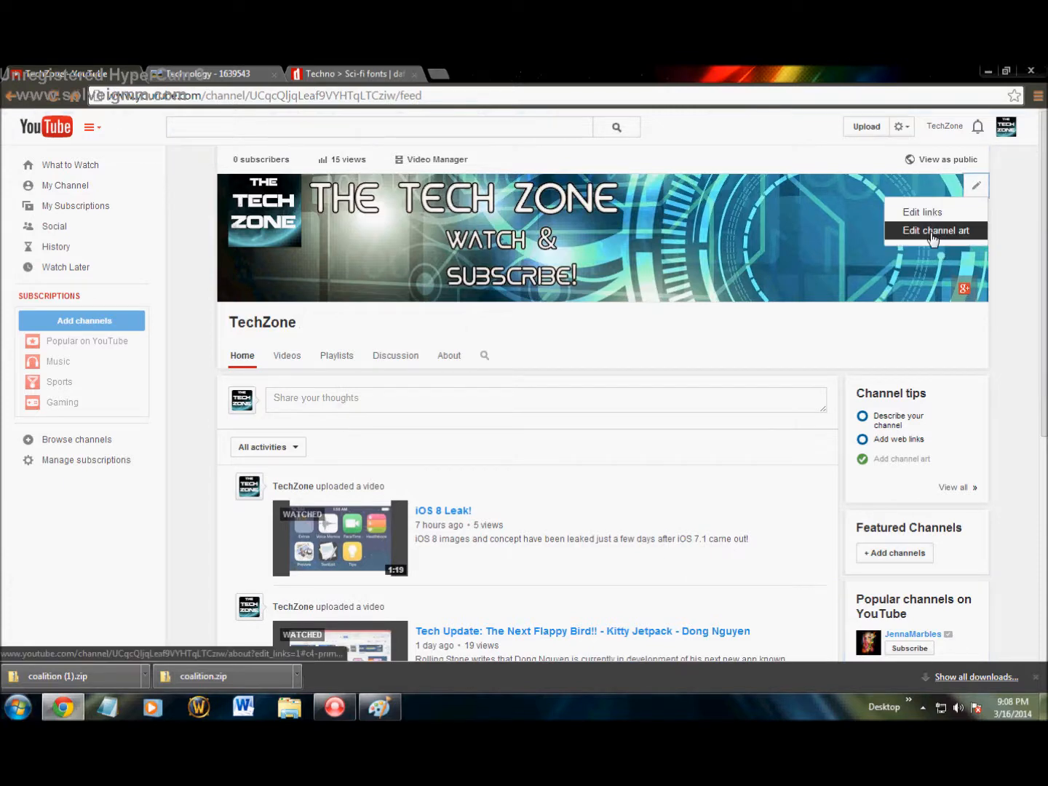
pyautogui.click(936, 231)
pyautogui.click(345, 593)
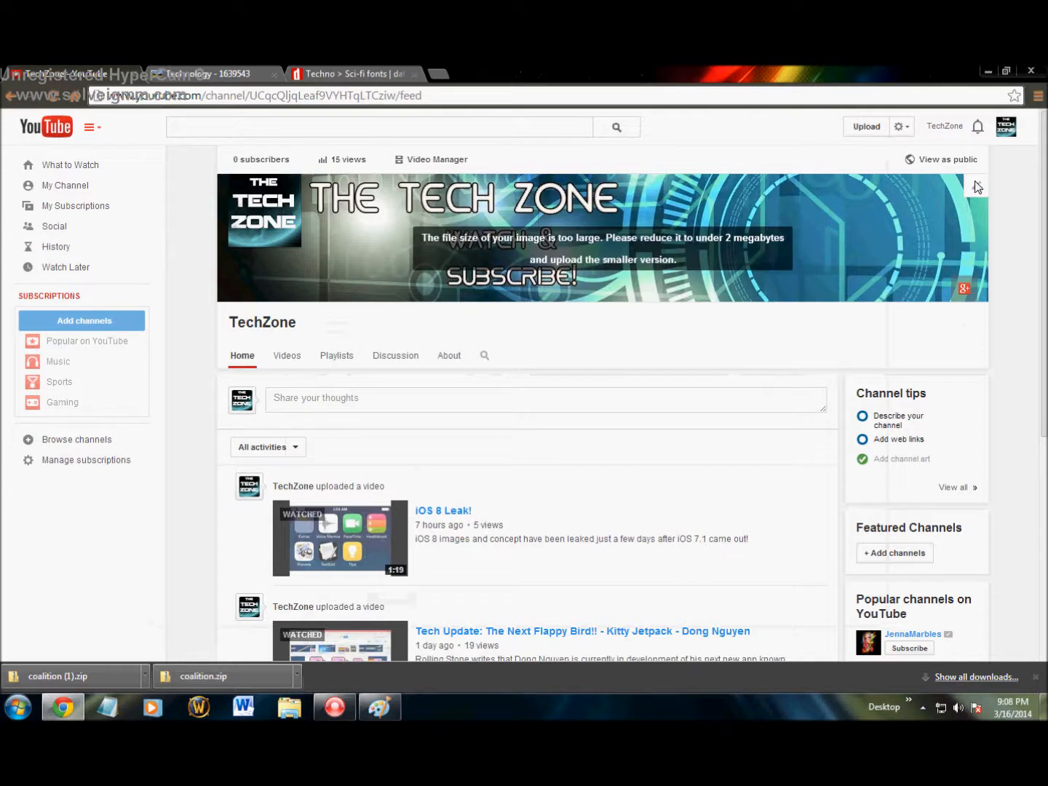
# Upload new channel art.jpg from the computer as a new channel art photo and apply it to the channel.
pyautogui.click(979, 188)
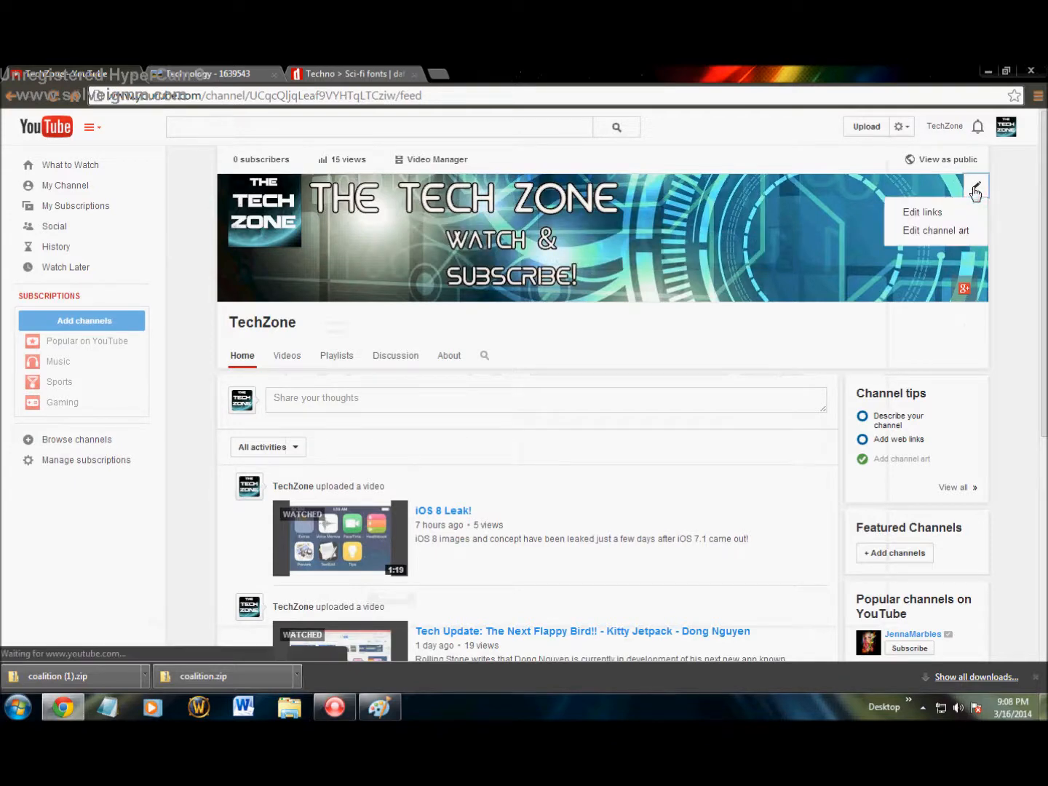
pyautogui.click(978, 185)
pyautogui.click(939, 230)
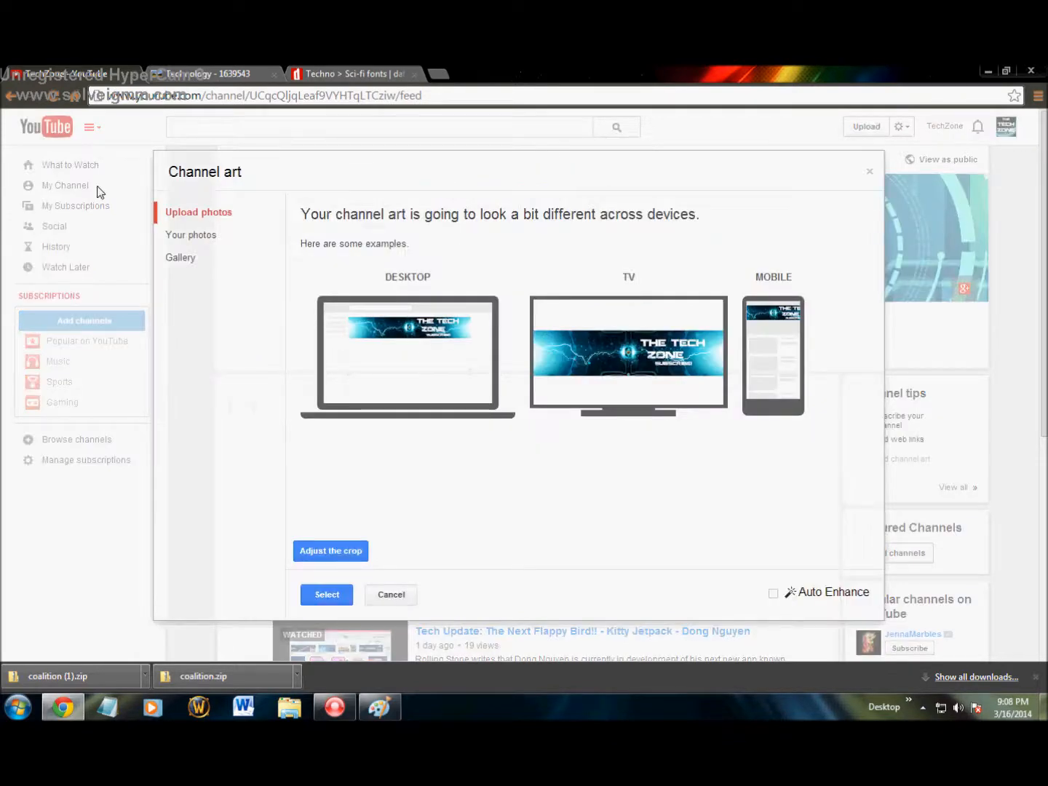
pyautogui.click(182, 232)
pyautogui.click(200, 218)
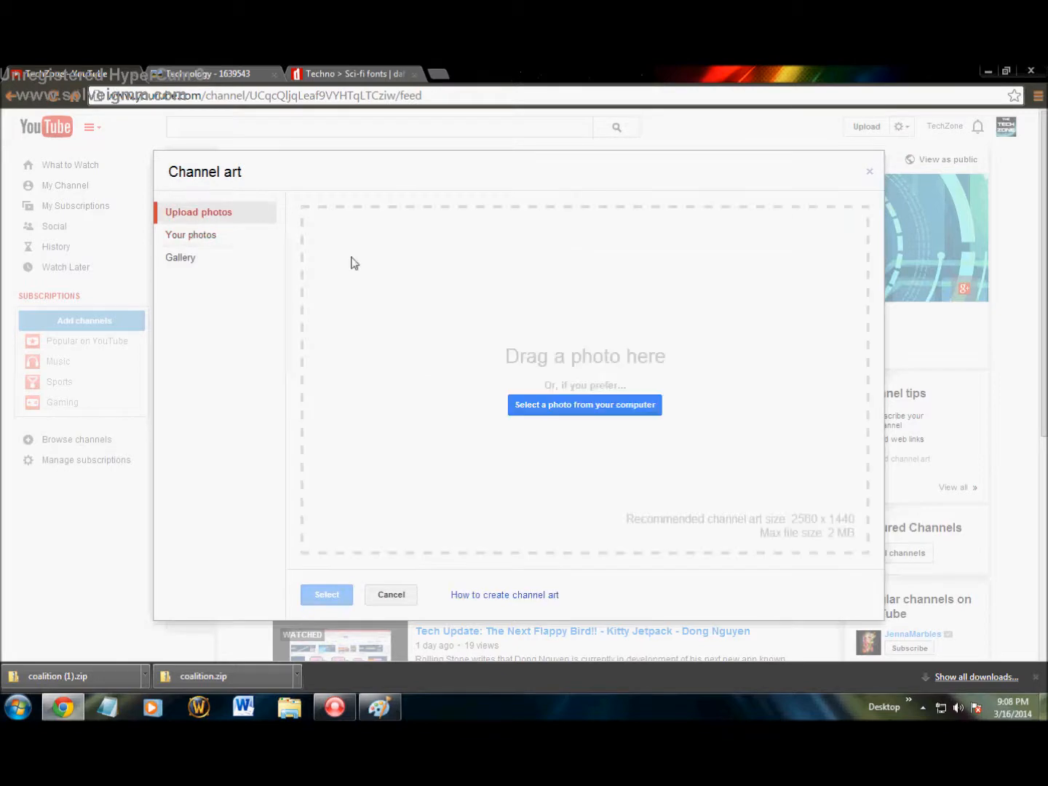
pyautogui.click(531, 405)
pyautogui.click(186, 275)
pyautogui.doubleClick(434, 187)
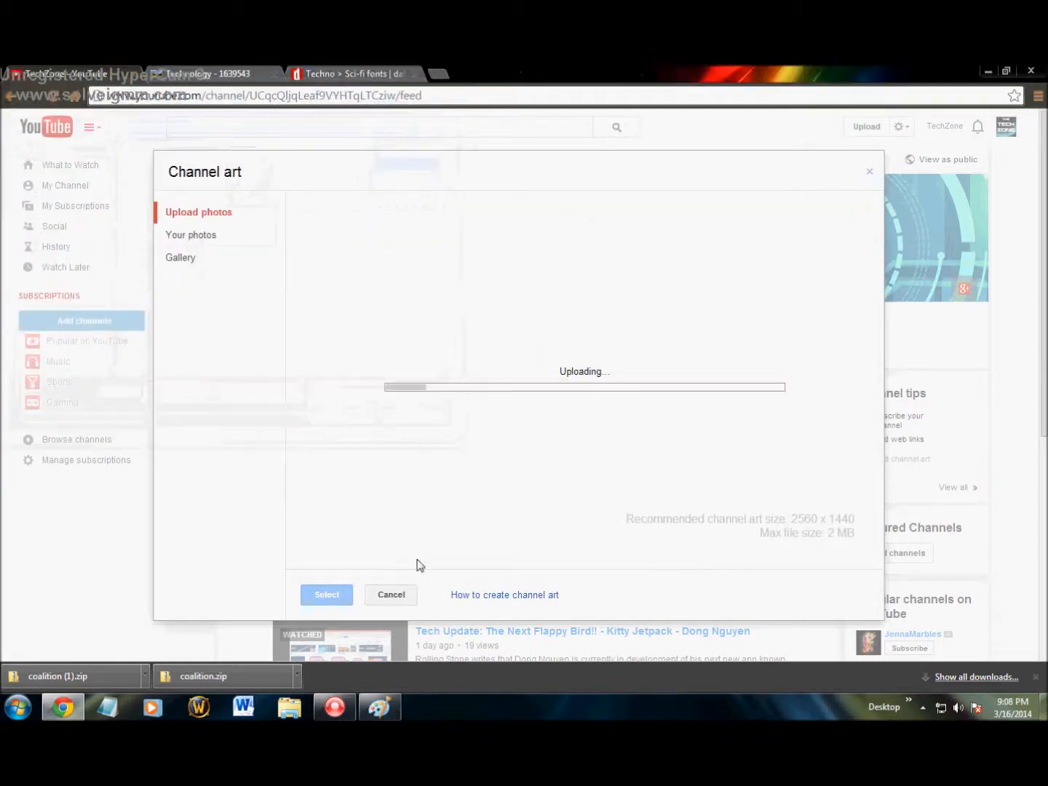
pyautogui.click(321, 593)
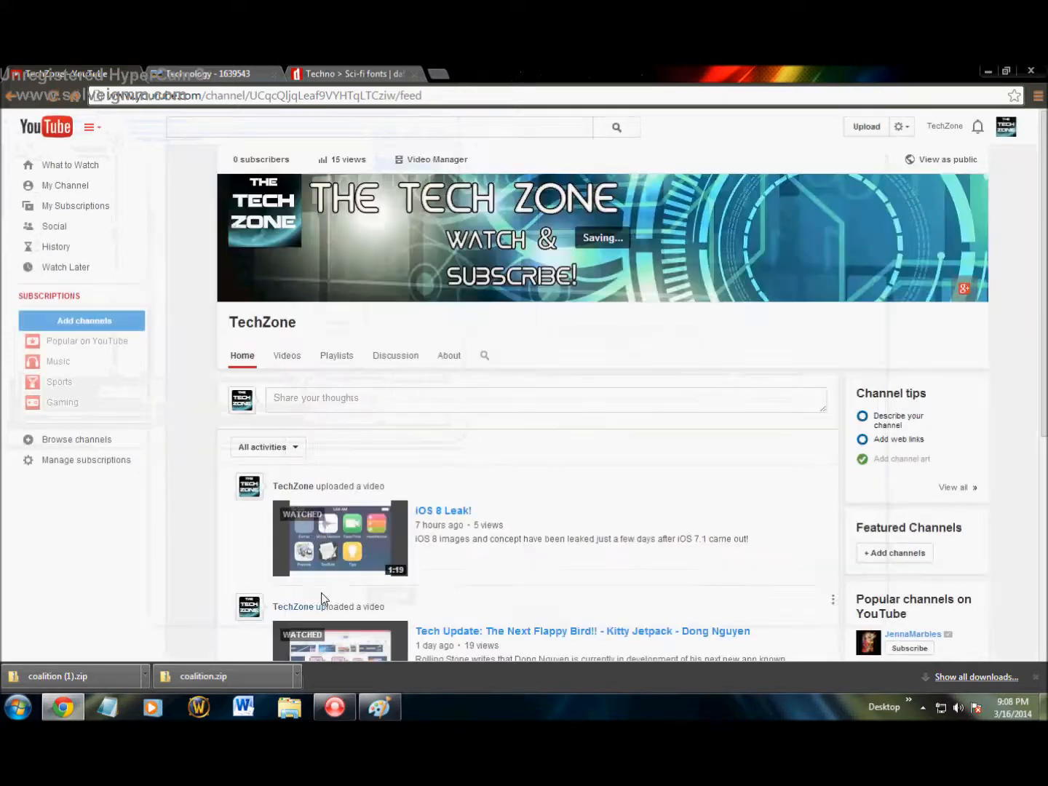